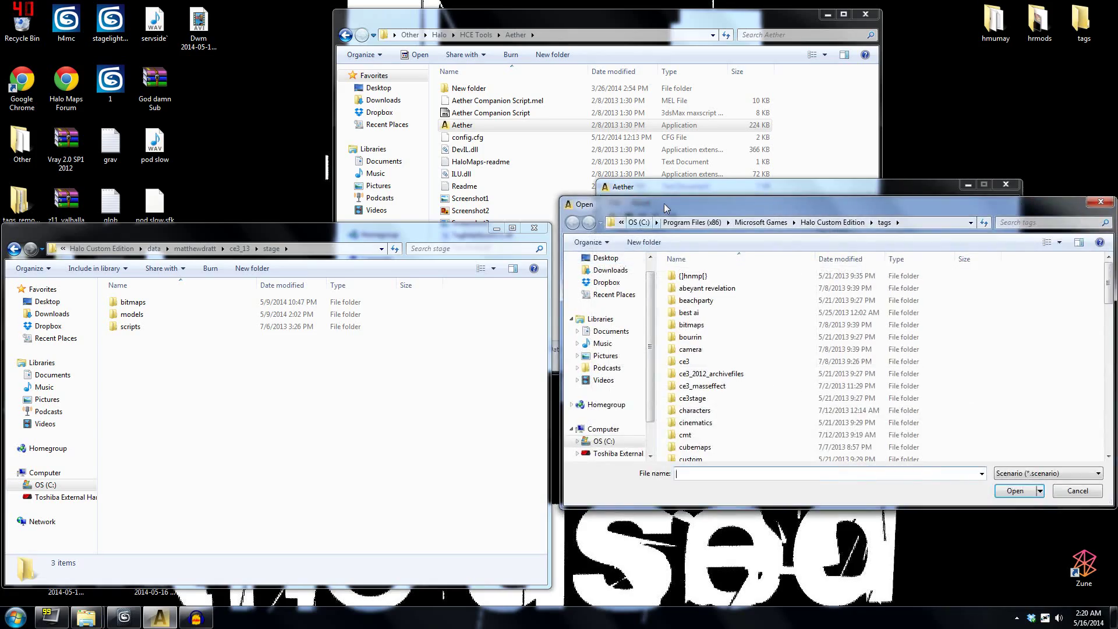
drag(671, 210, 203, 87)
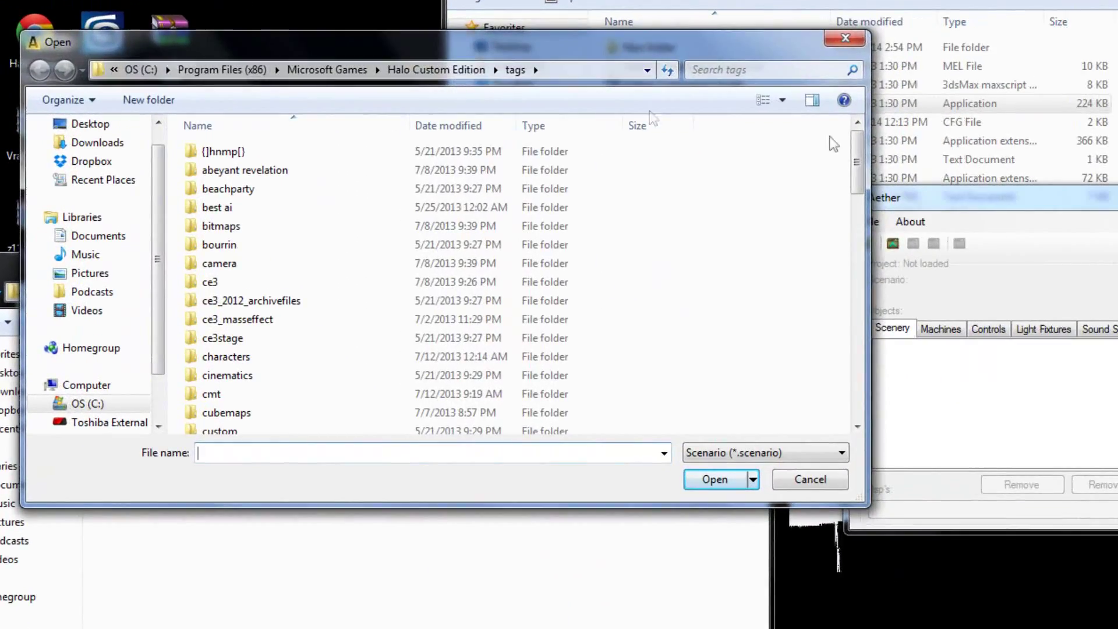
drag(856, 160, 856, 317)
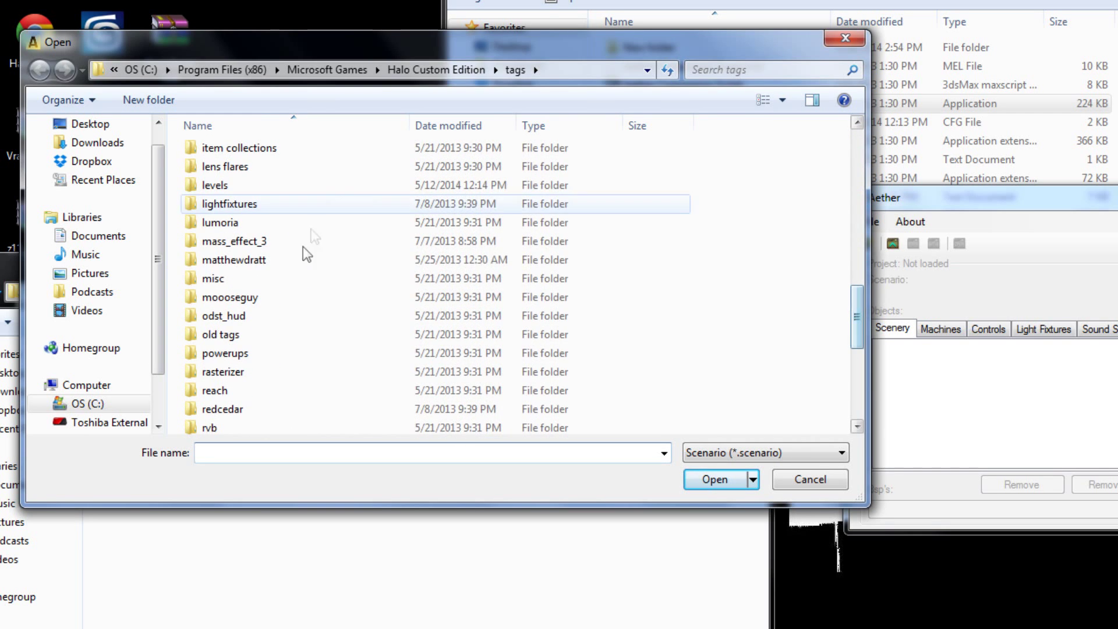
double_click(451, 261)
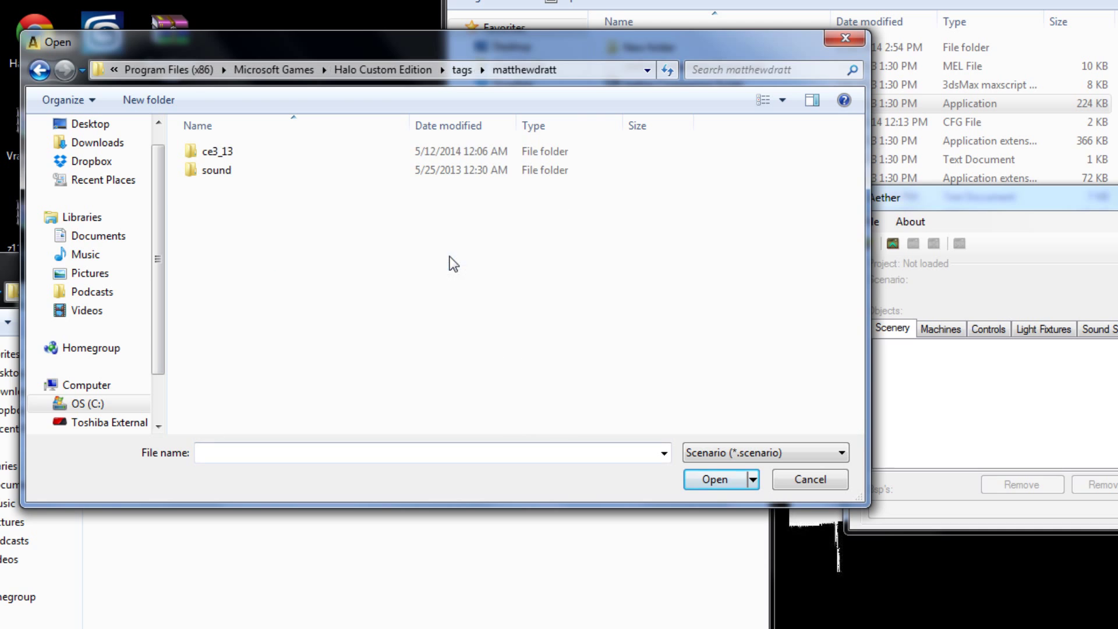
double_click(343, 151)
double_click(312, 170)
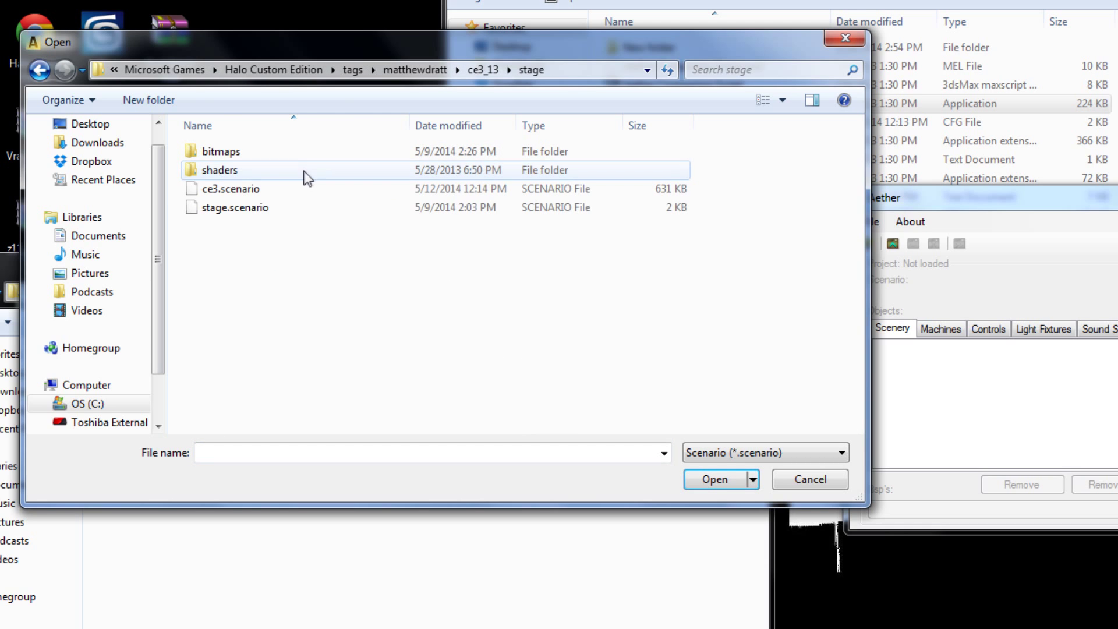
double_click(217, 190)
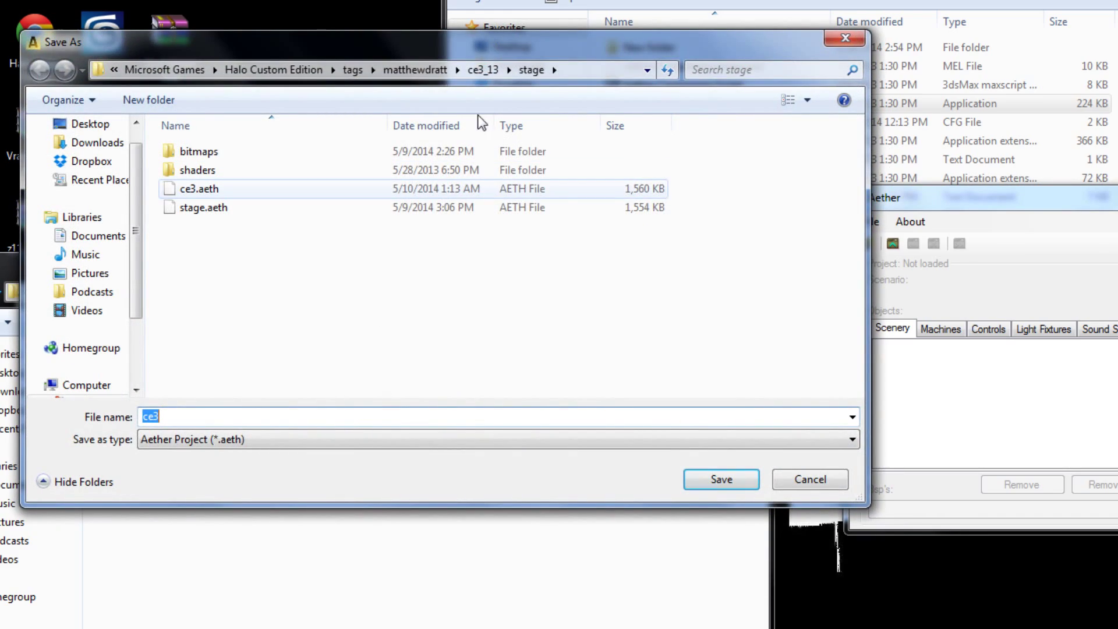
click(702, 488)
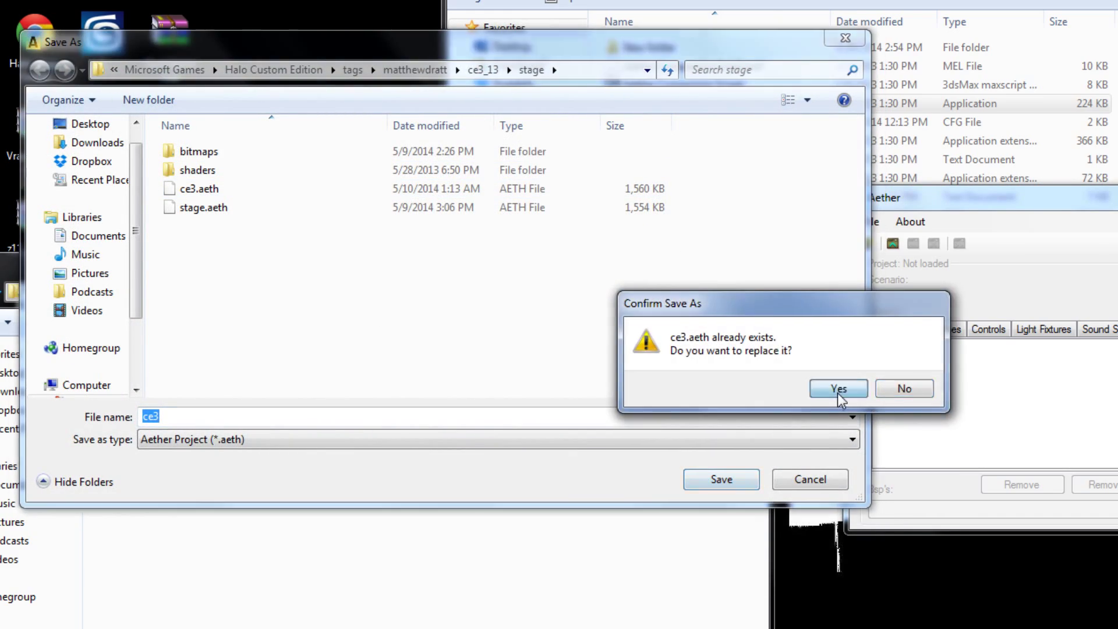
click(840, 387)
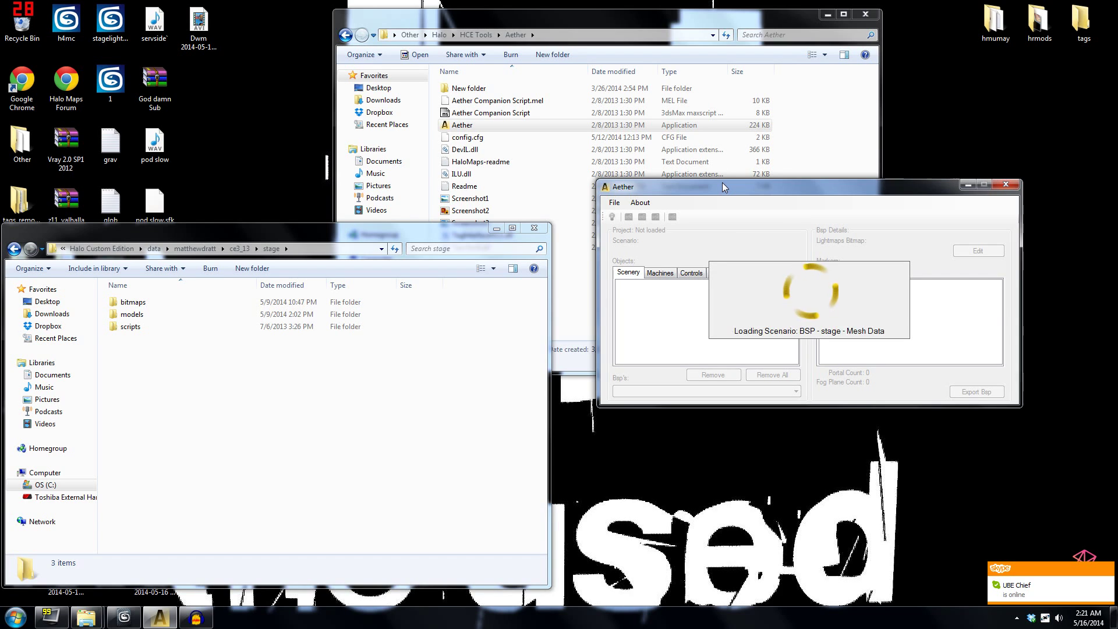
Browse the machine, control, light fixture and sound scenery tabs, then return to Scenery.
drag(724, 187, 552, 128)
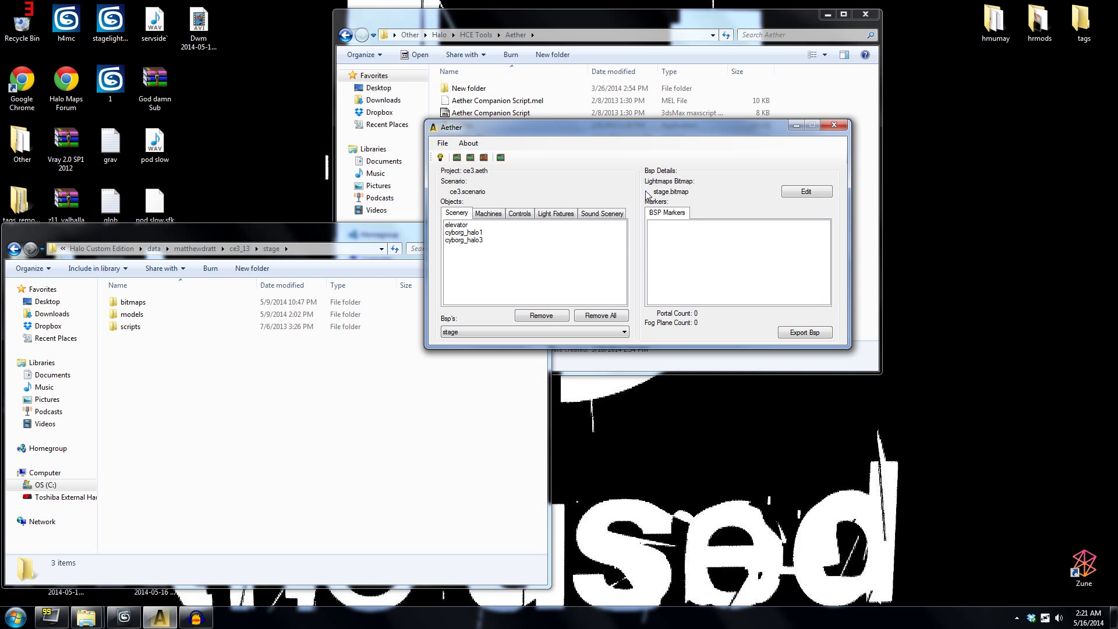
drag(709, 132, 750, 101)
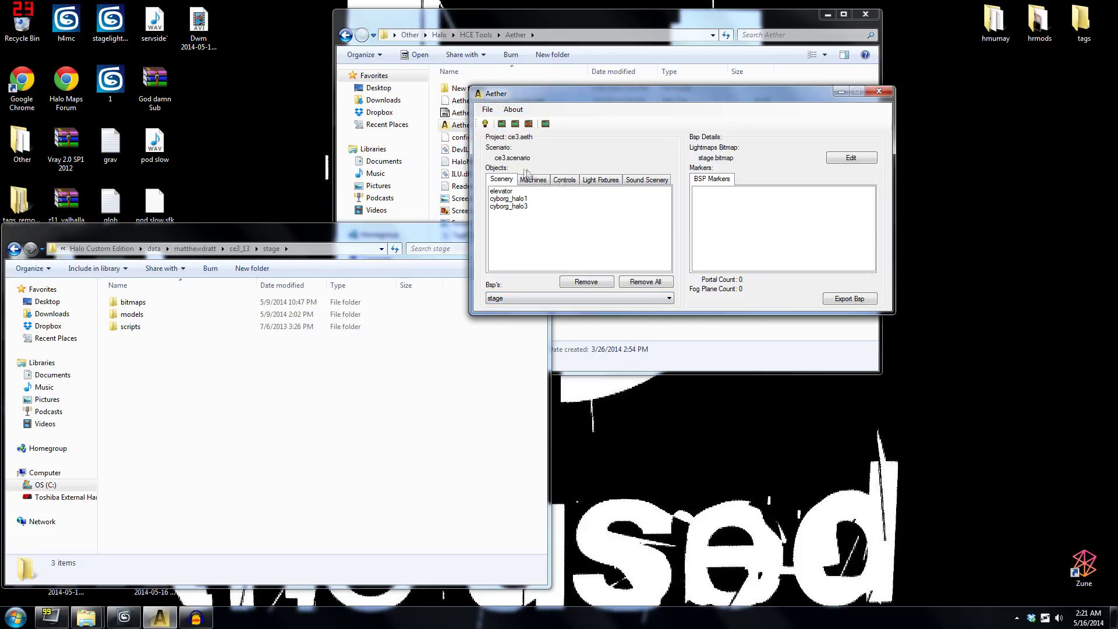
click(533, 180)
click(564, 180)
click(600, 181)
click(646, 180)
click(499, 181)
View Aether's About information and close it.
click(488, 110)
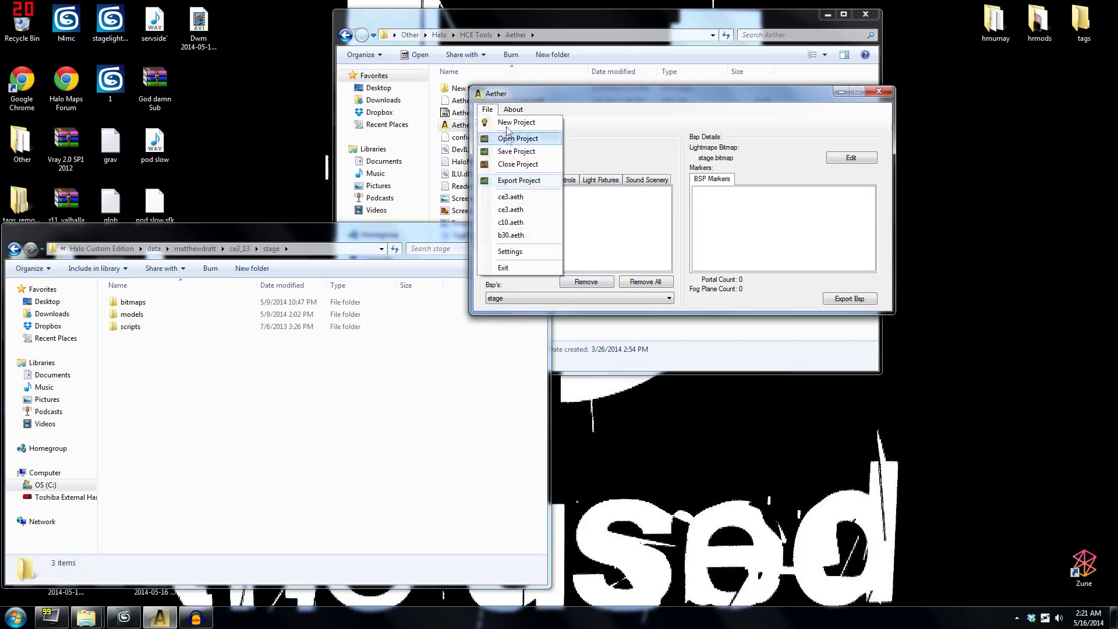
click(514, 110)
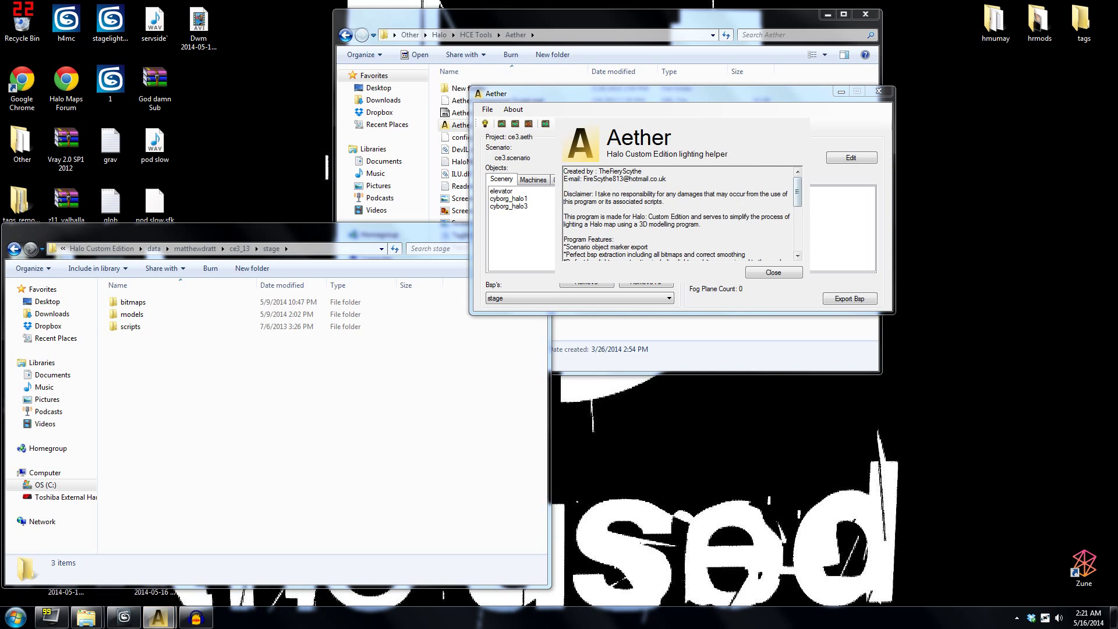
drag(797, 207, 798, 250)
click(775, 273)
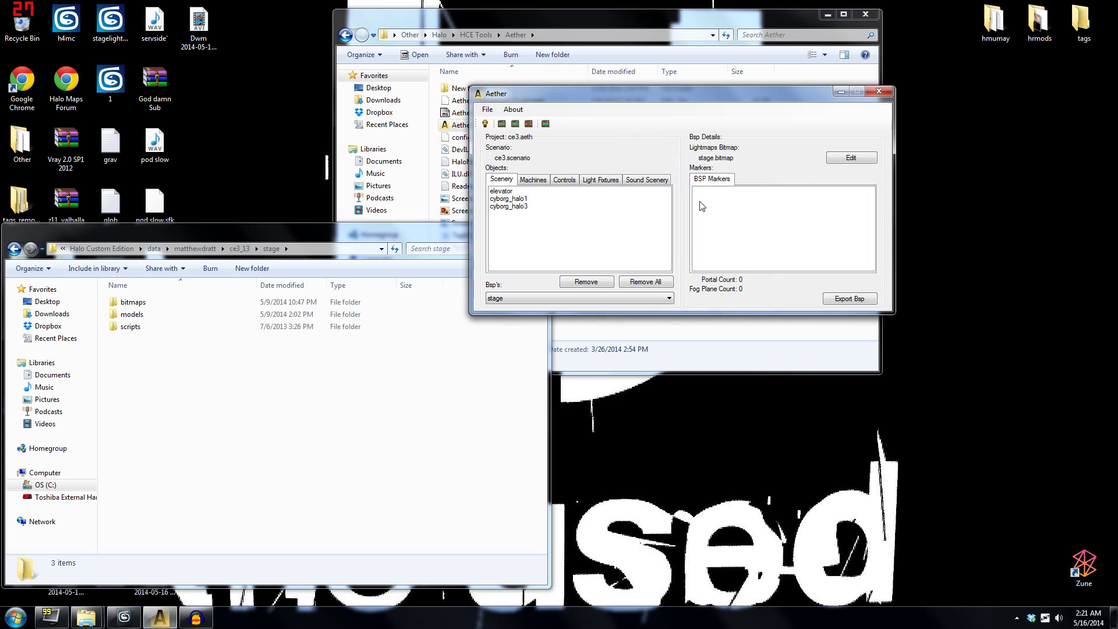
Select the stage BSP and the cyborg_halo1 scenery object.
click(620, 297)
click(488, 110)
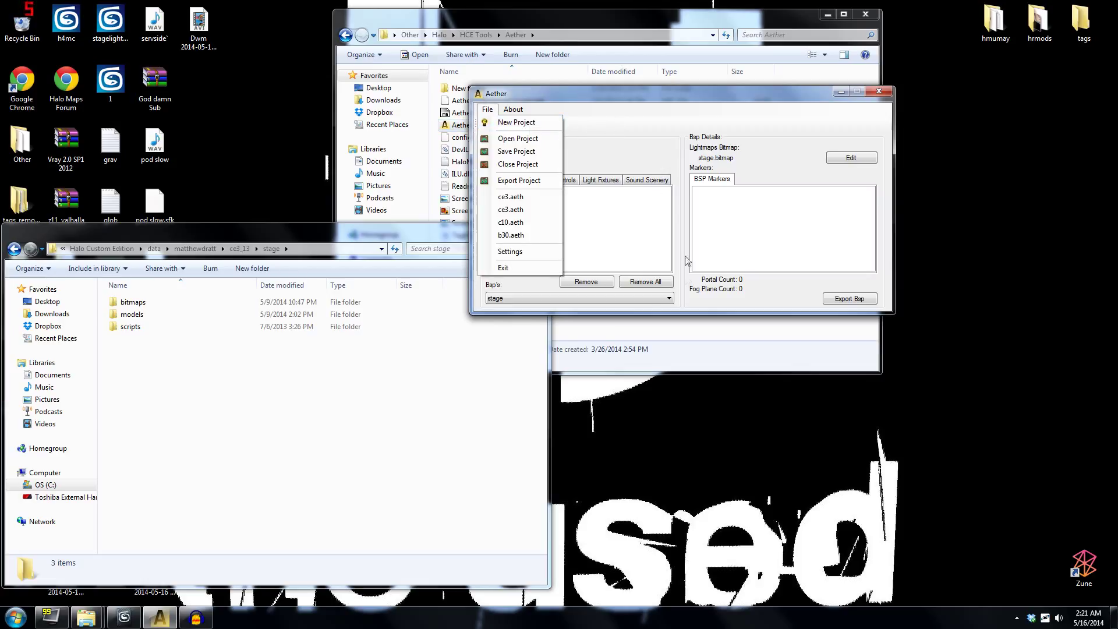
click(626, 143)
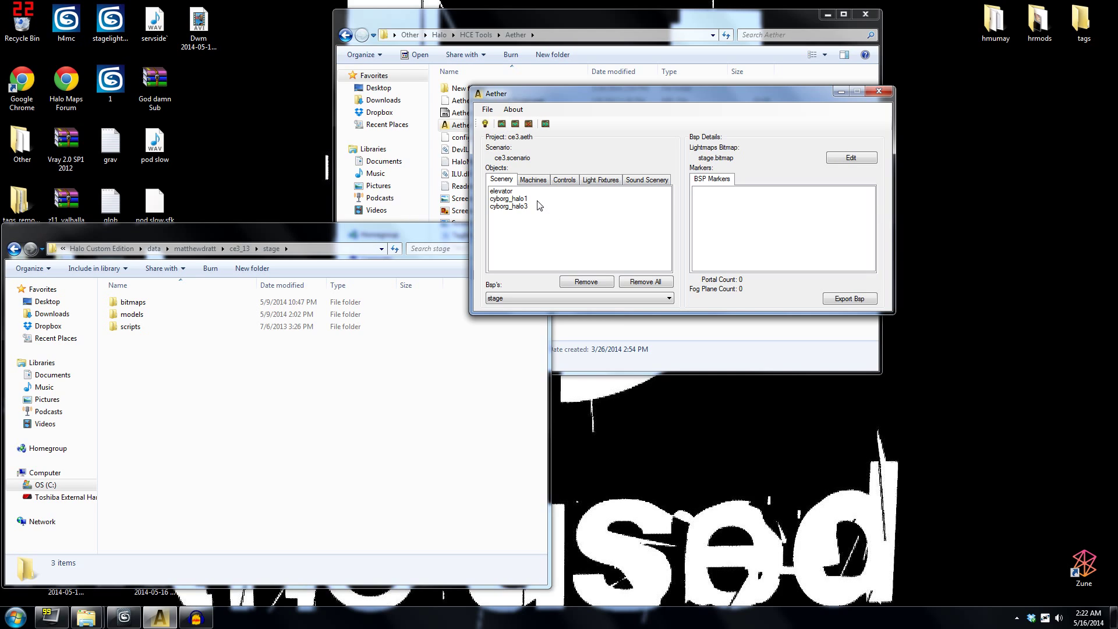
click(509, 198)
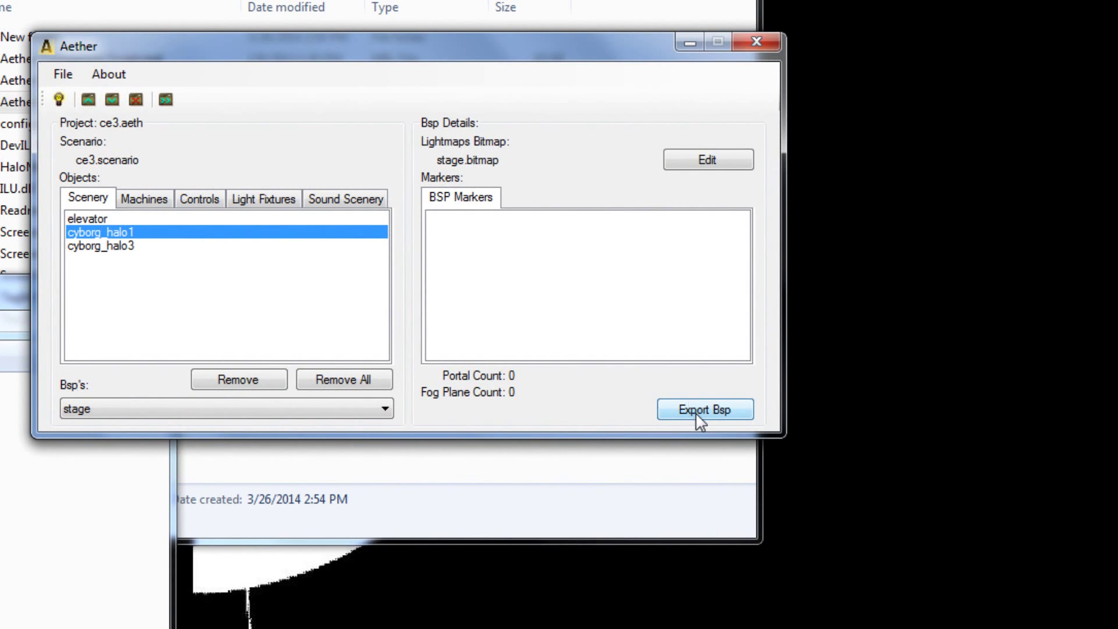
Open the BSP export settings, checking the lightmap file name and leaving Bitmap Export at None.
click(696, 411)
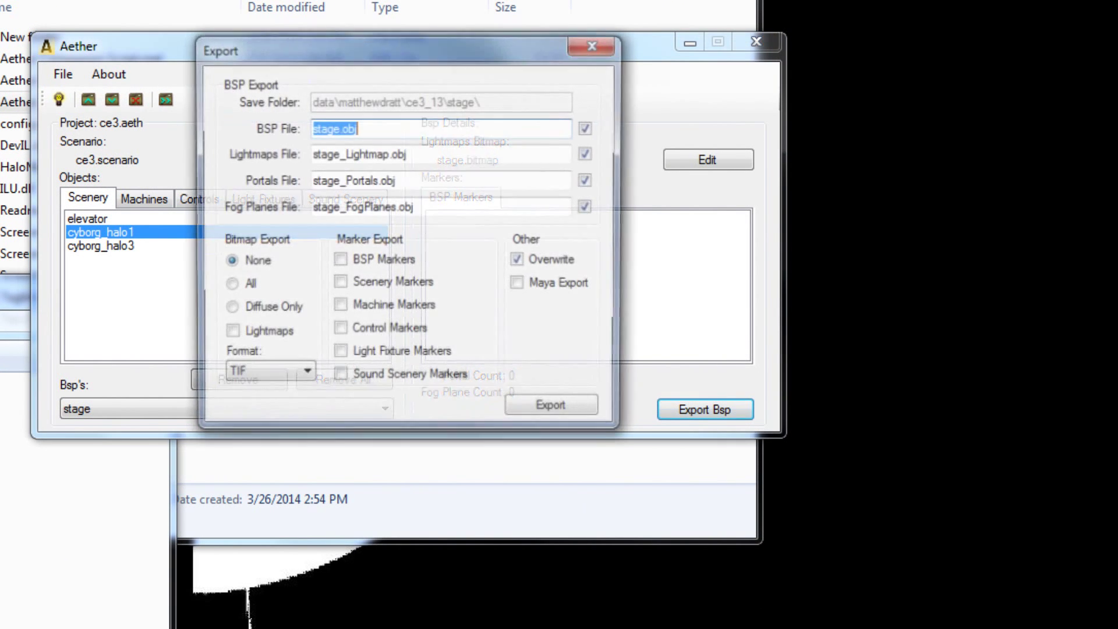
click(318, 127)
drag(339, 154, 407, 154)
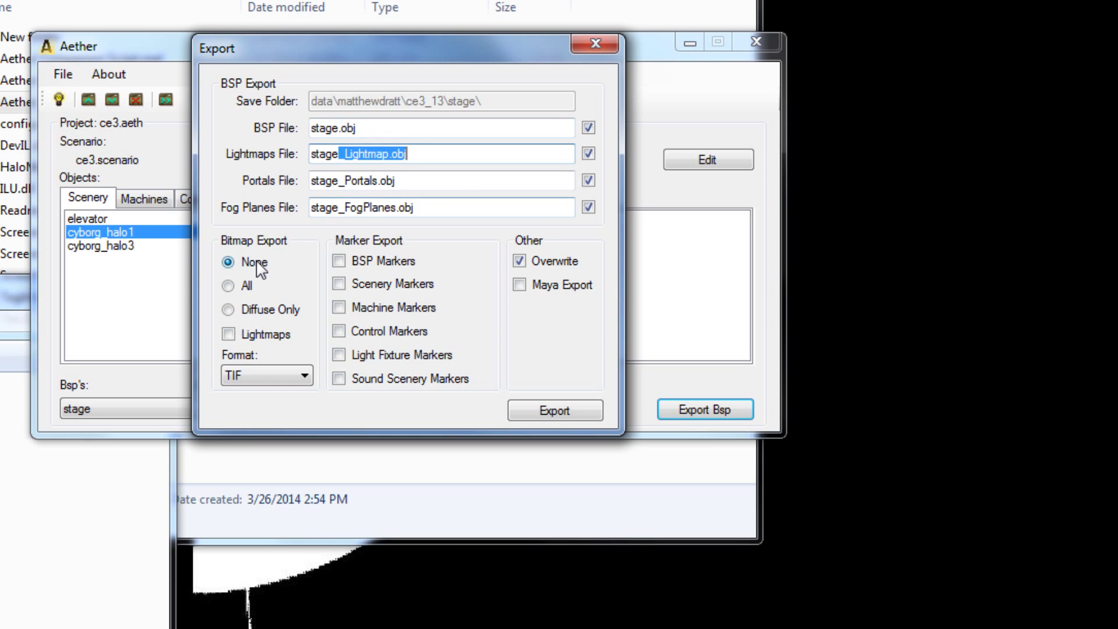
click(227, 261)
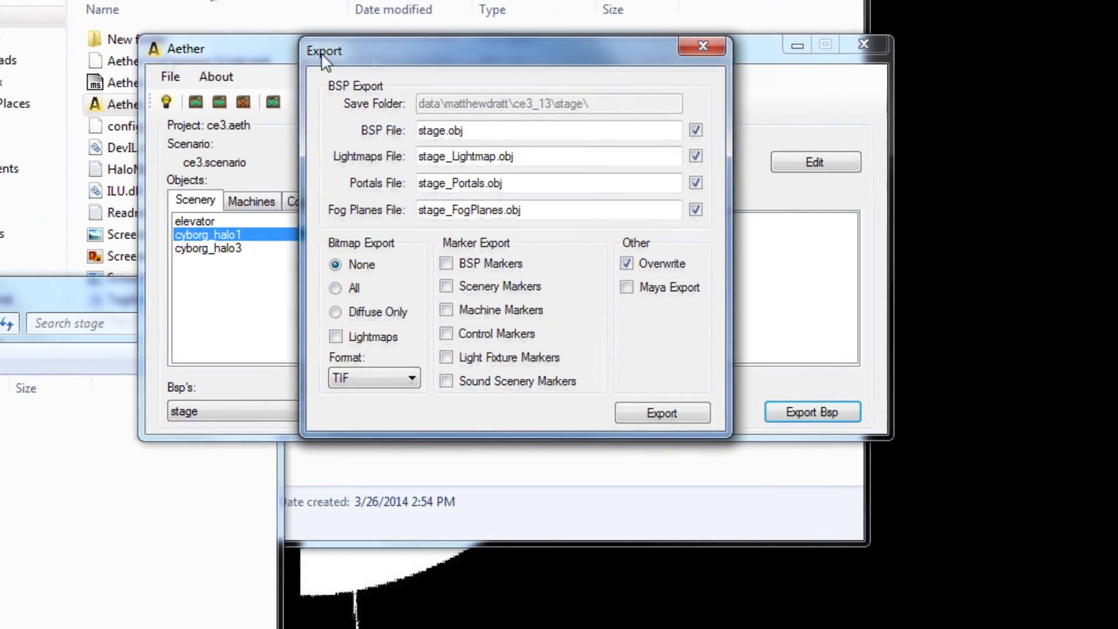
drag(322, 54, 150, 54)
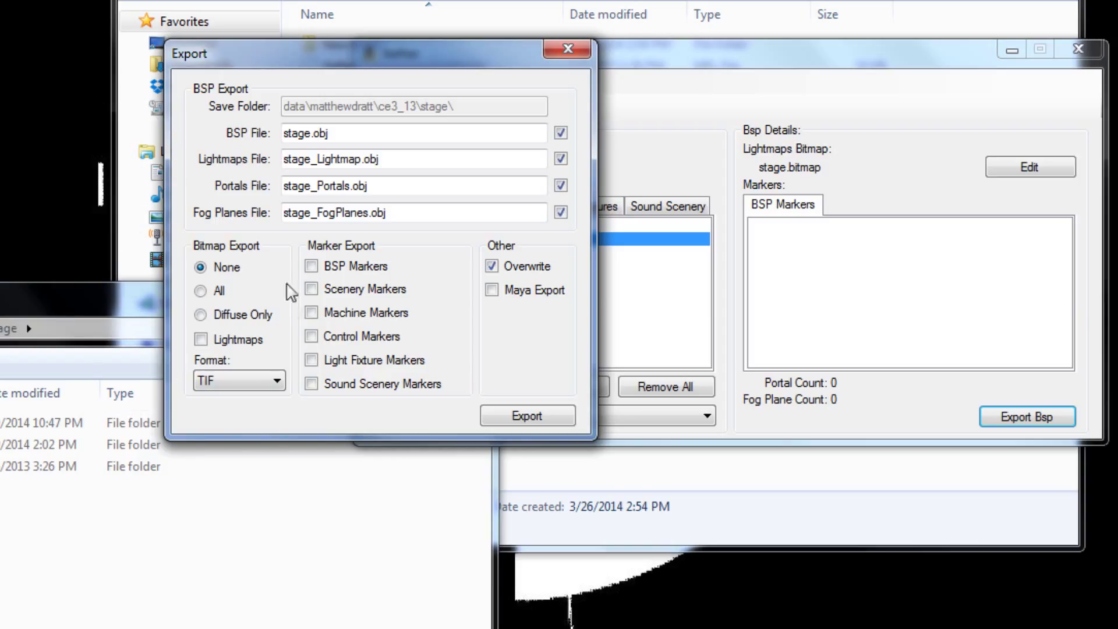
Leave all Marker Export boxes unchecked and export stage.obj and stage_Lightmap.obj.
click(384, 268)
click(406, 311)
click(348, 313)
click(350, 289)
click(364, 267)
click(528, 418)
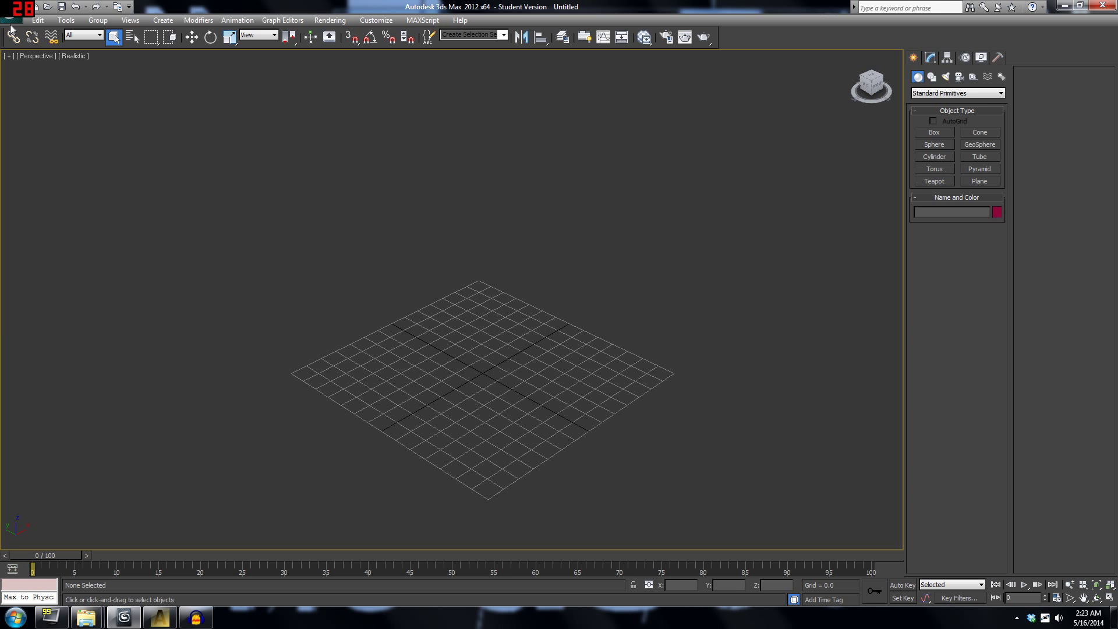
click(12, 17)
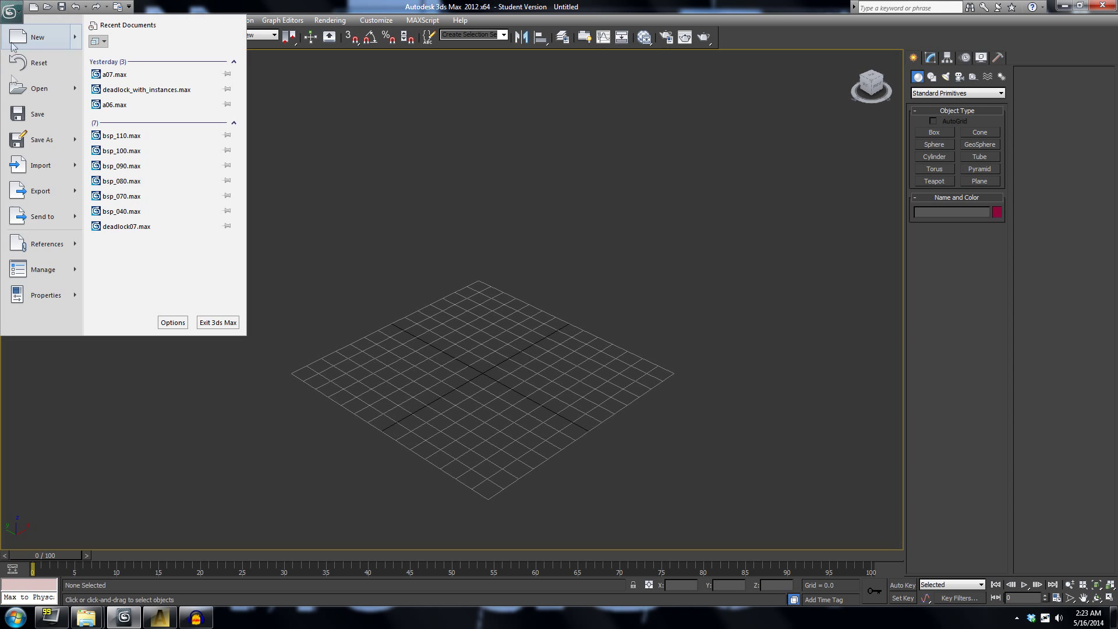
click(50, 166)
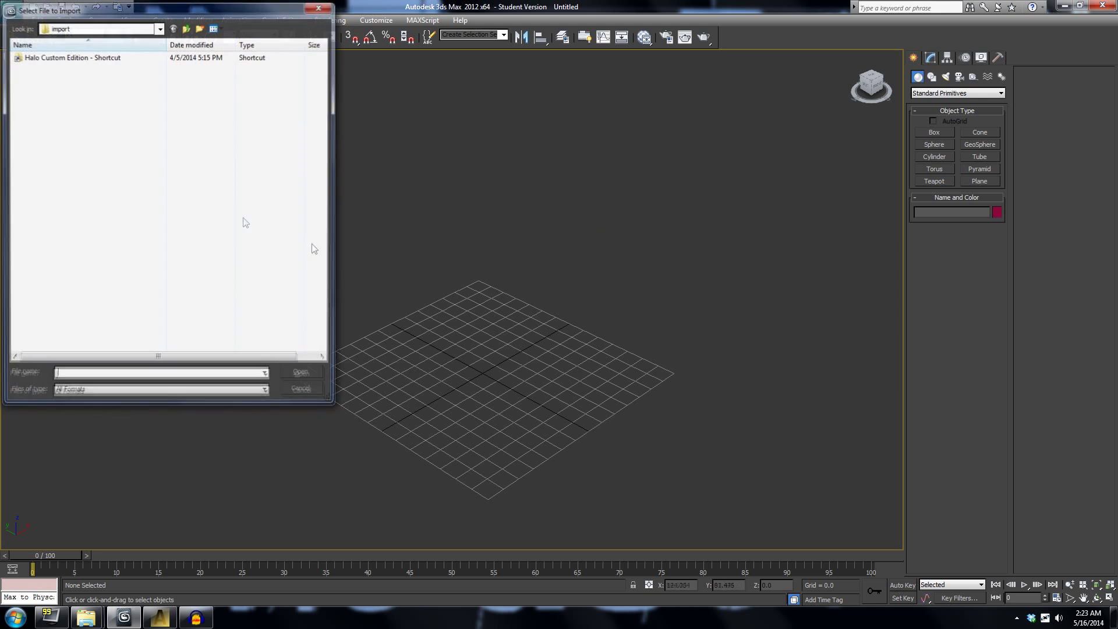
drag(124, 23, 516, 73)
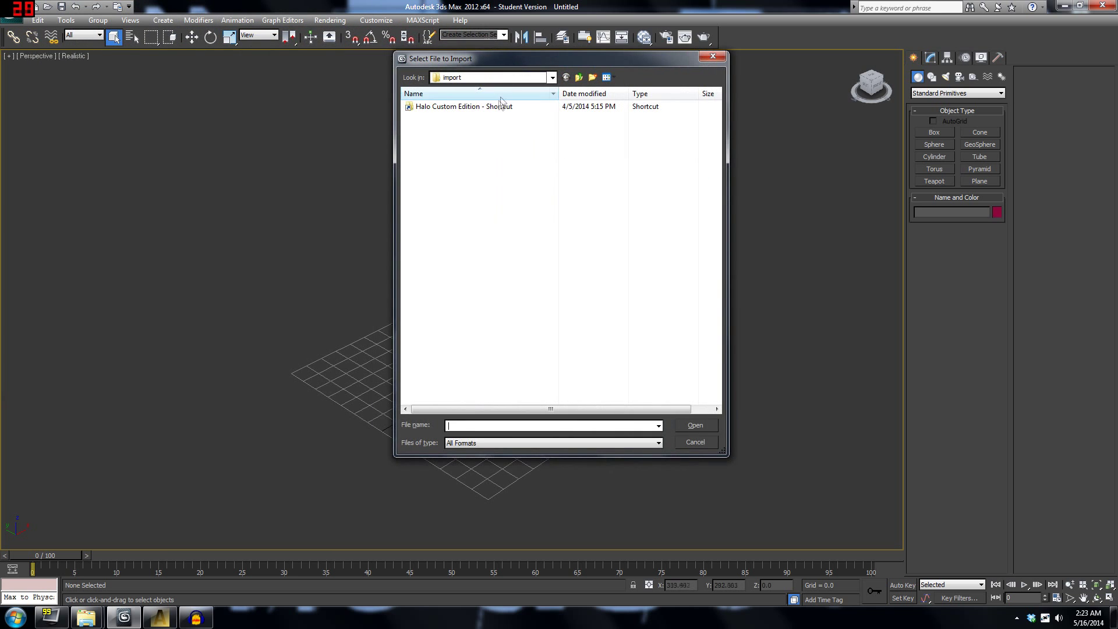
double_click(494, 106)
double_click(430, 141)
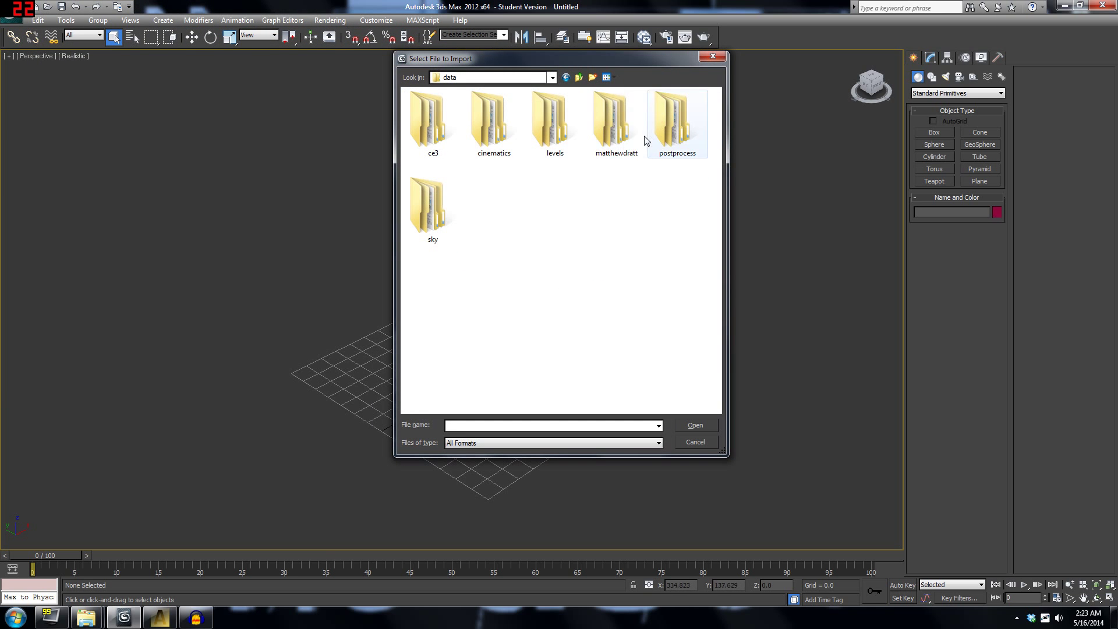
double_click(609, 124)
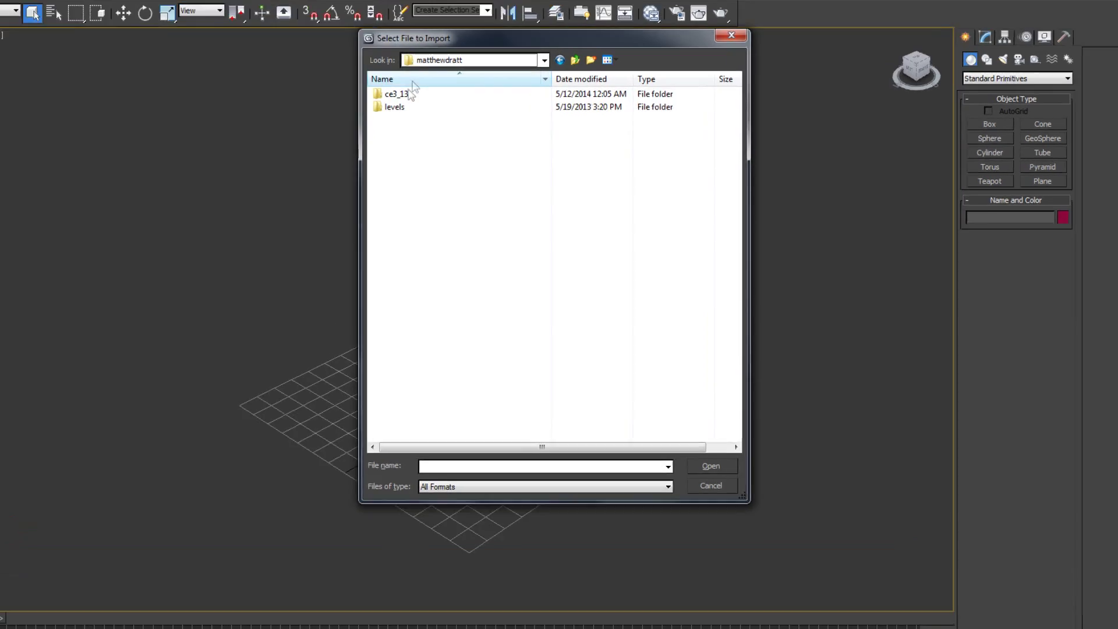
double_click(407, 94)
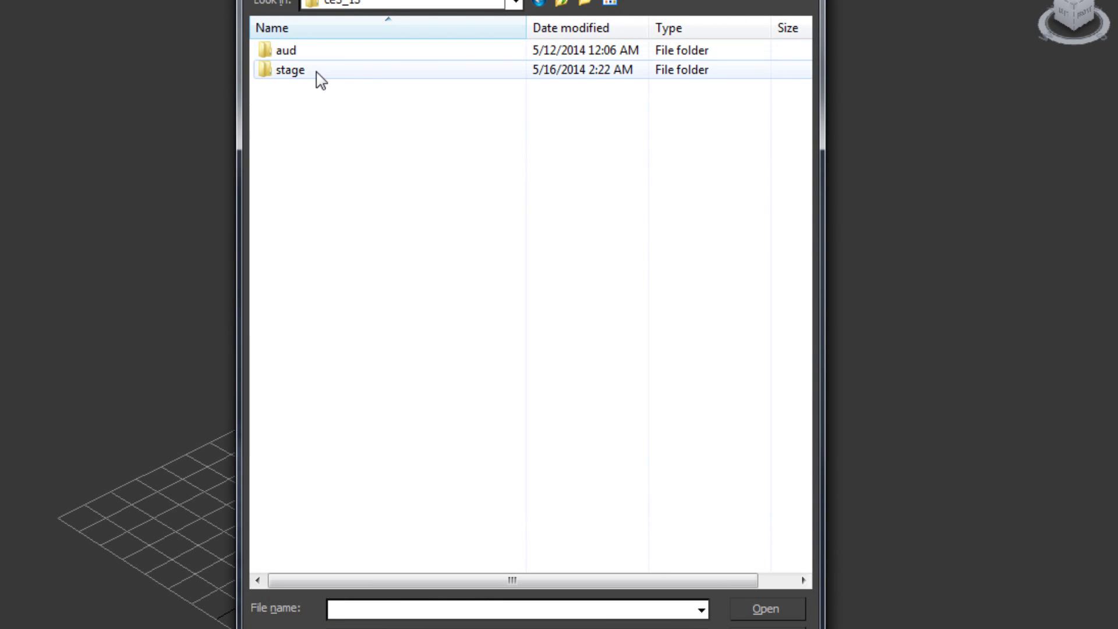
double_click(410, 106)
click(341, 110)
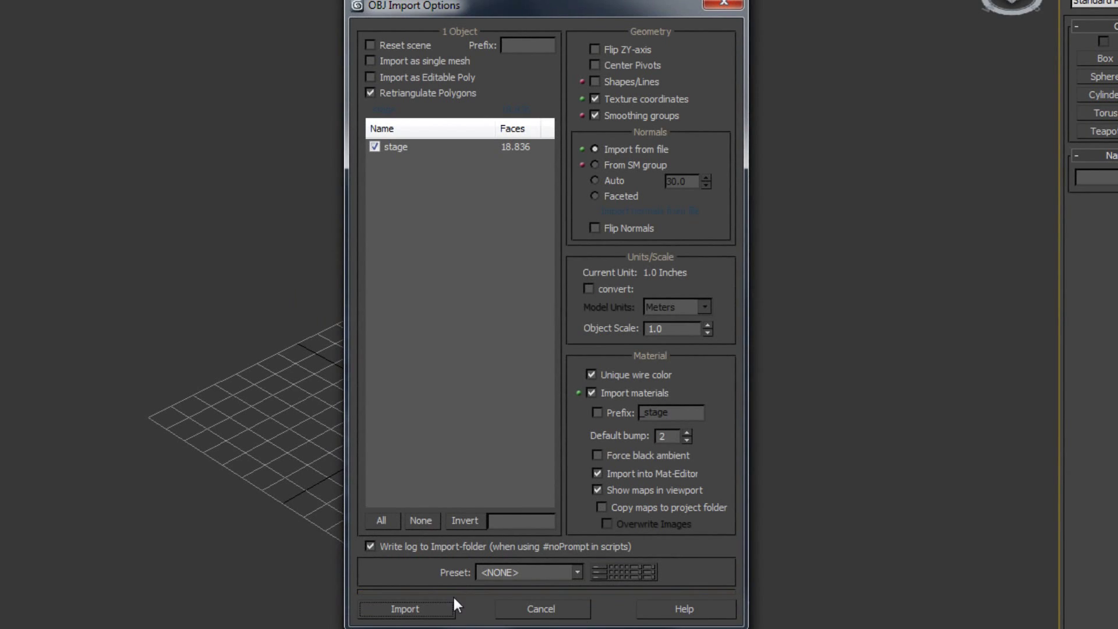
Import stage.obj, skipping the missing ornateceiling.tif texture, and close the summary.
click(428, 606)
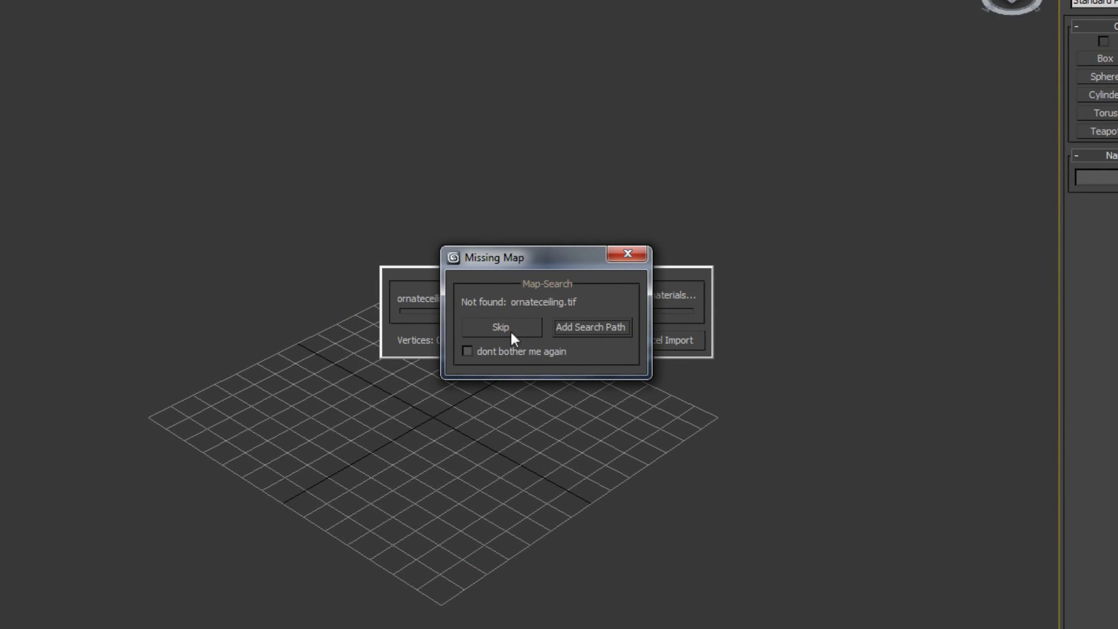
click(513, 327)
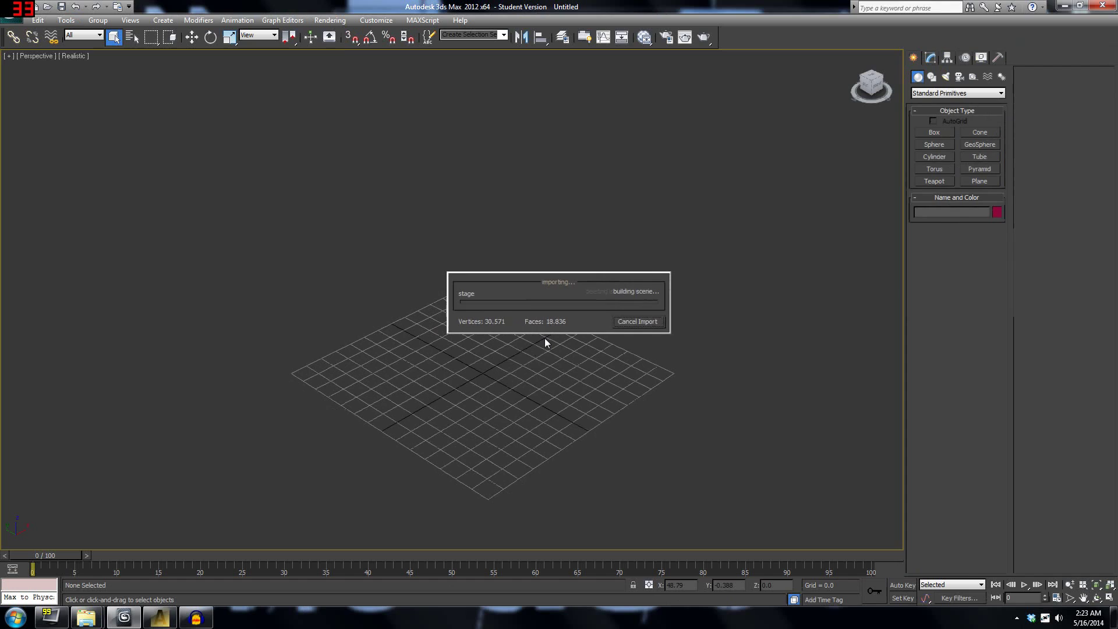
click(706, 360)
drag(492, 310, 406, 307)
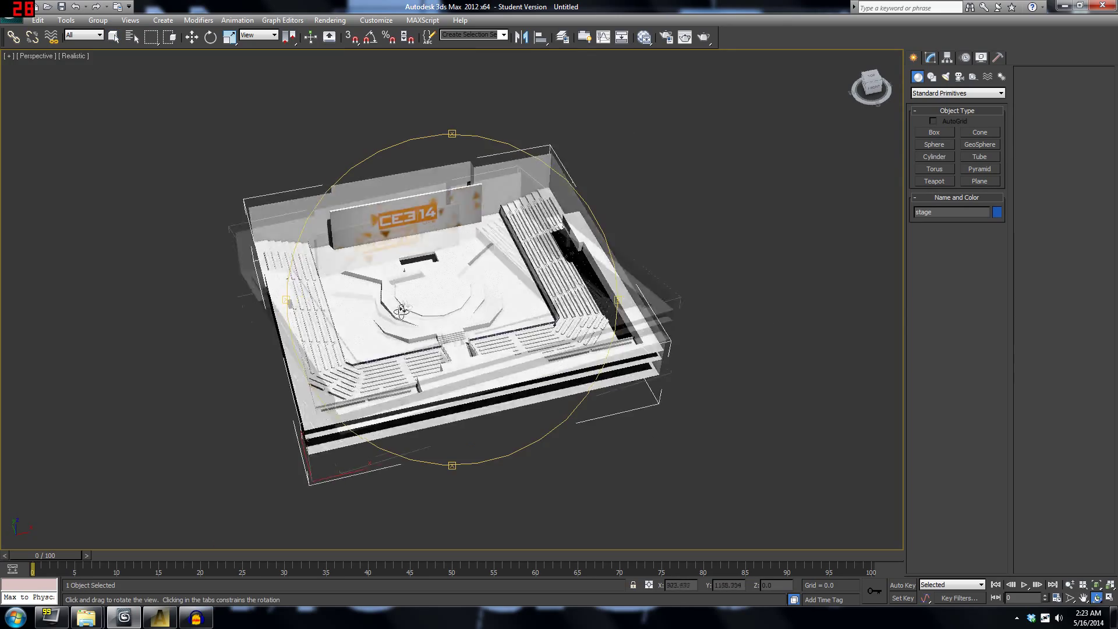
Deselect the stage model and pan and zoom out to frame the whole arena.
click(115, 39)
click(122, 198)
middle_drag(125, 199, 175, 212)
scroll(175, 212, up, 5)
middle_drag(356, 291, 390, 262)
scroll(390, 262, down, 10)
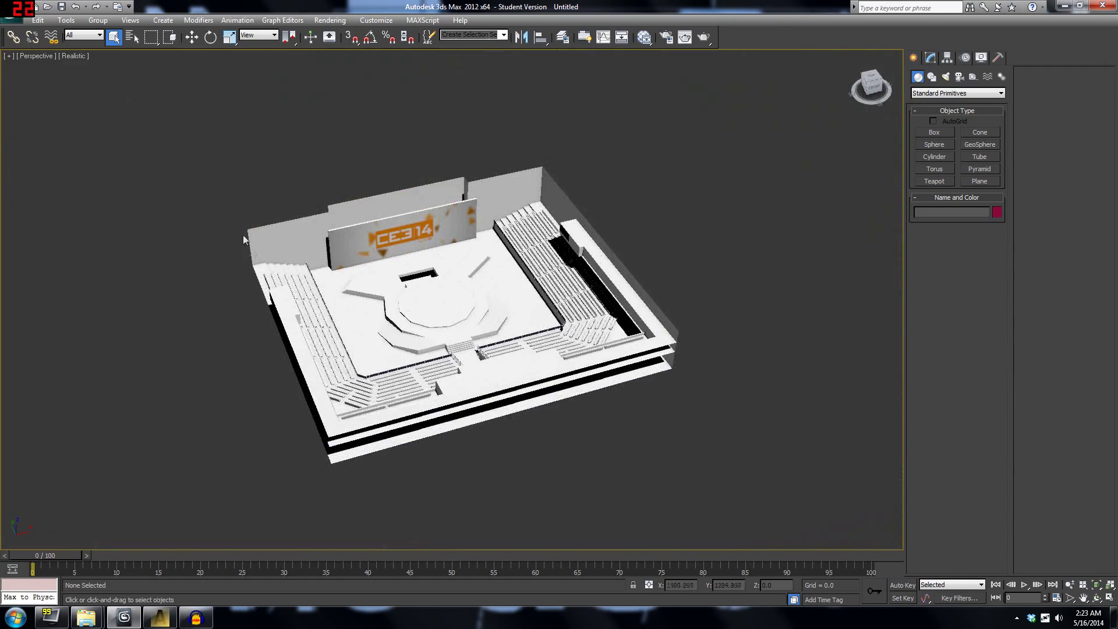
scroll(430, 269, up, 8)
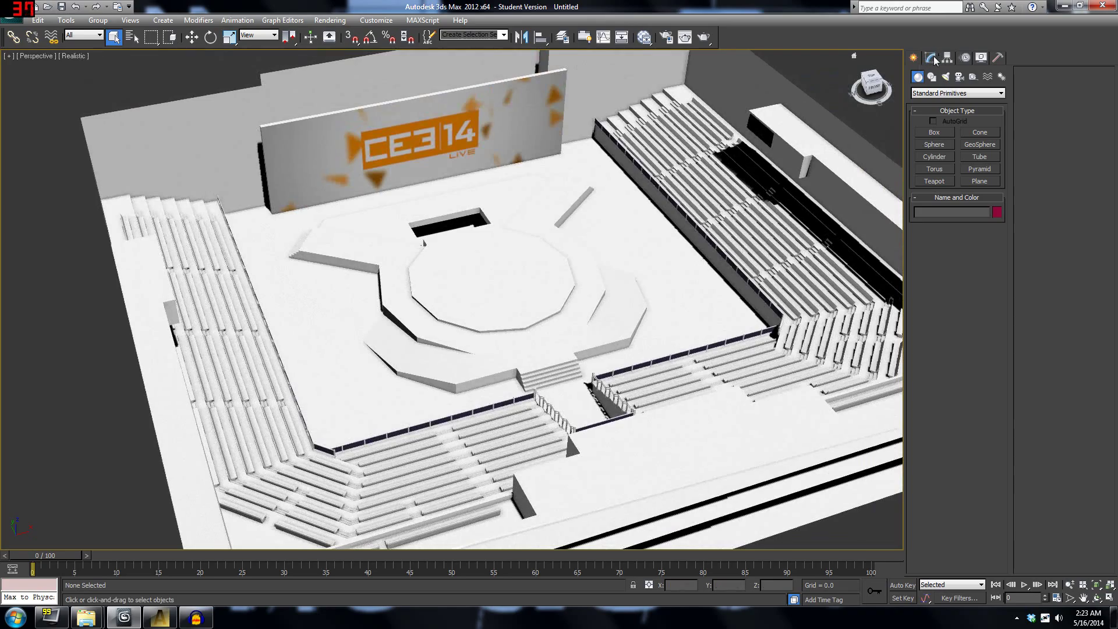
middle_drag(442, 252, 437, 183)
scroll(437, 183, up, 5)
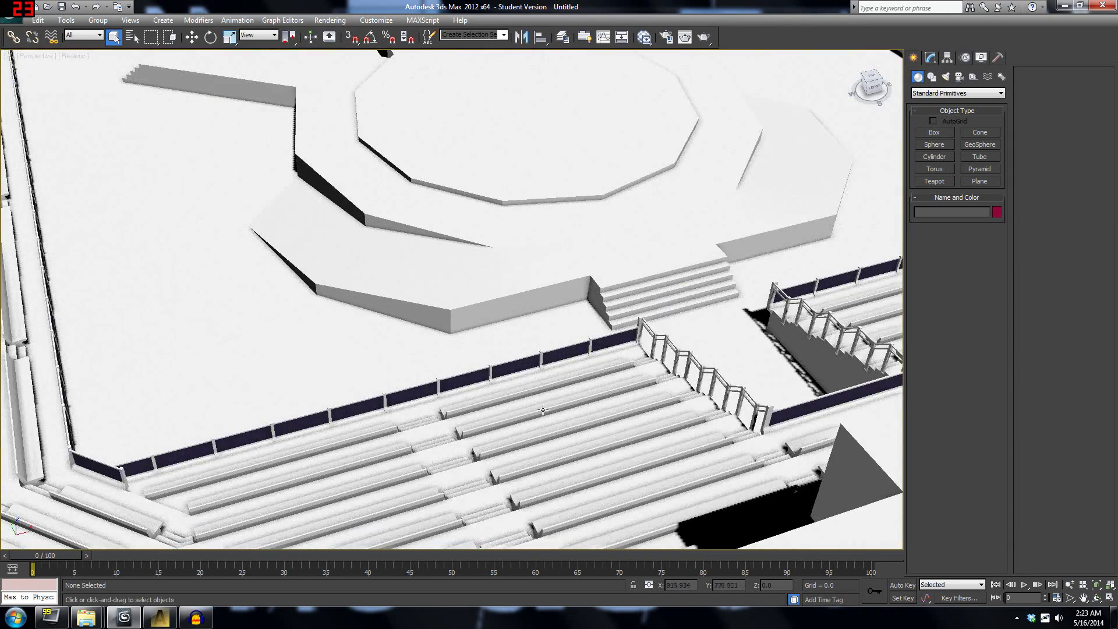
scroll(504, 244, up, 3)
scroll(505, 244, down, 8)
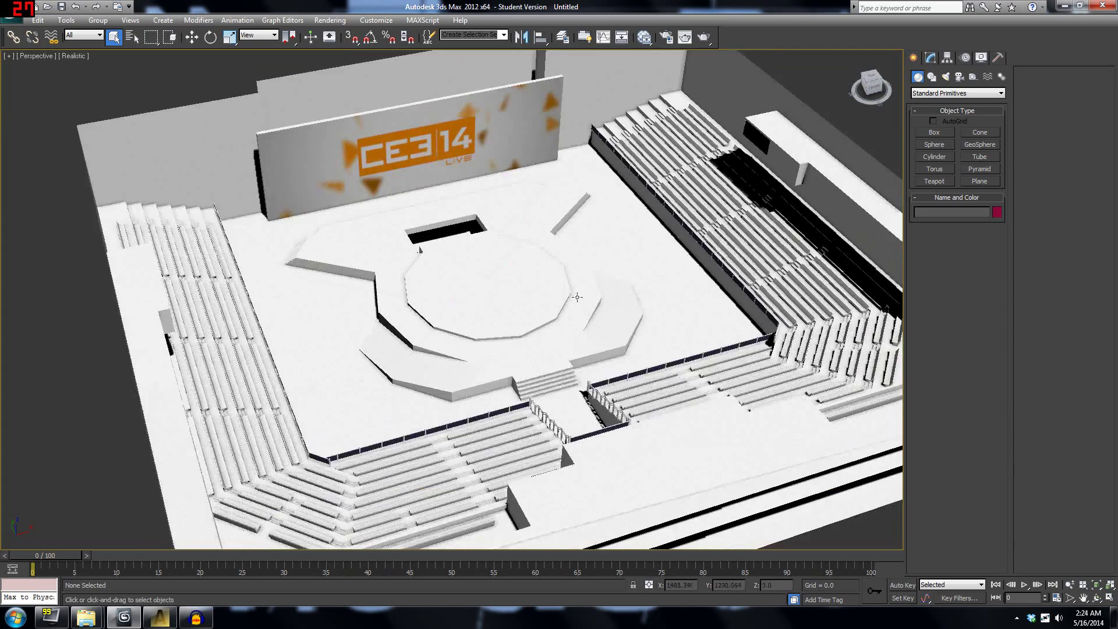
scroll(543, 290, up, 2)
click(931, 58)
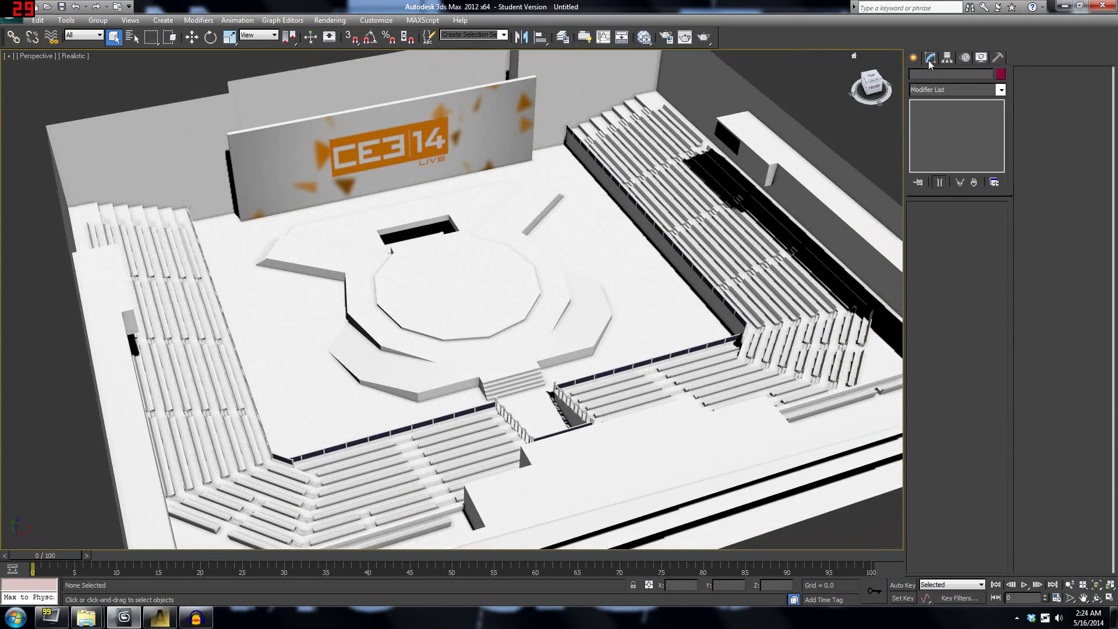
Place a Standard Omni light at the arena centre from the Top view.
click(915, 57)
click(946, 77)
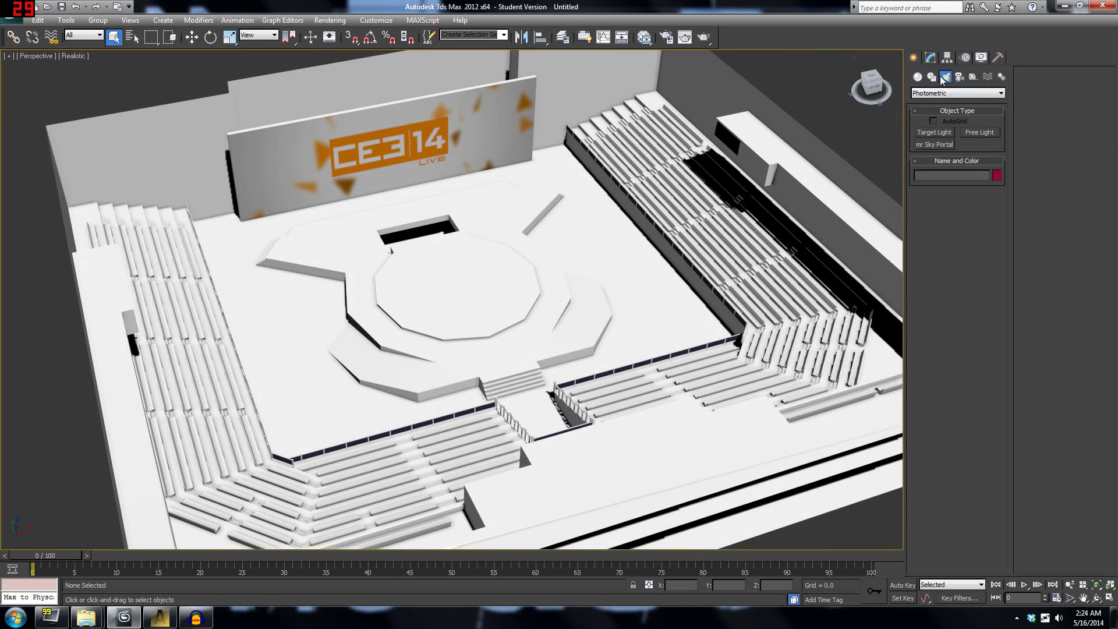
click(942, 94)
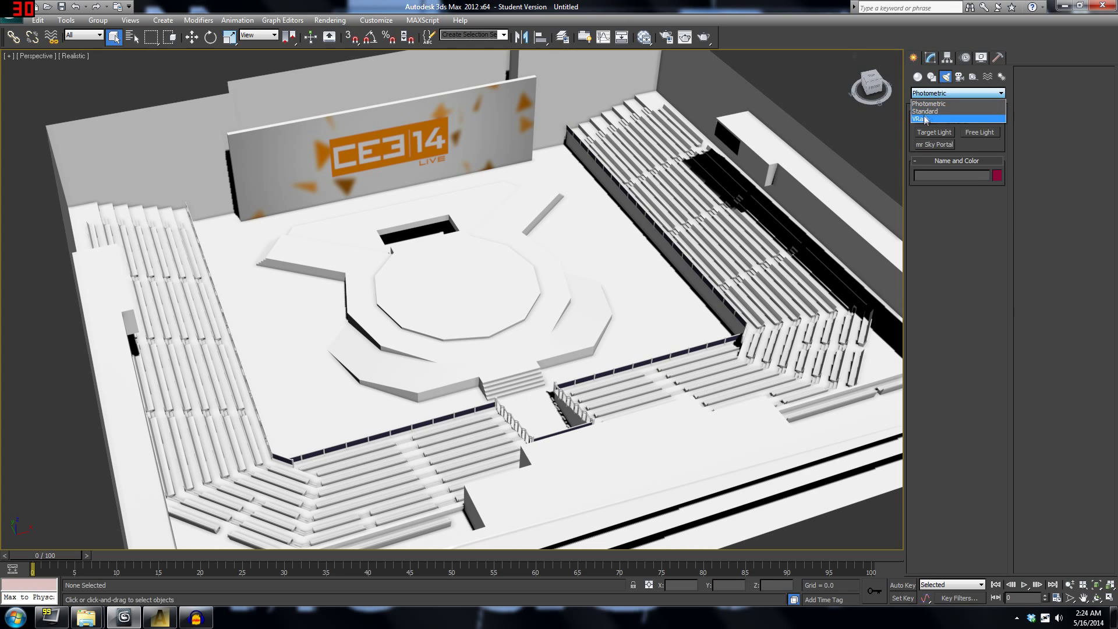
click(925, 111)
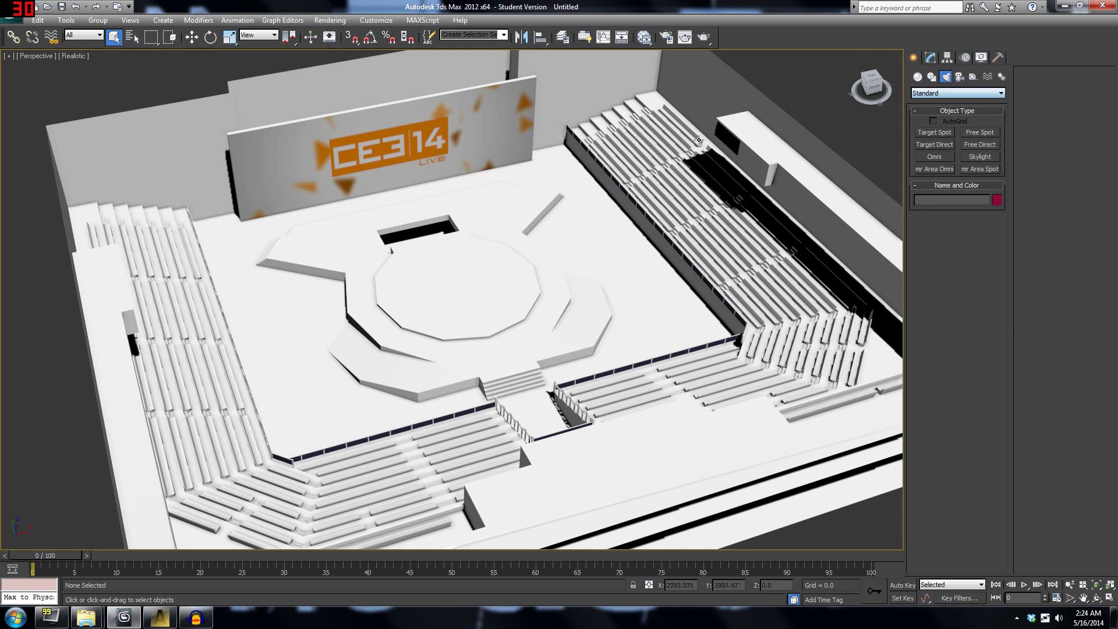
click(933, 157)
scroll(505, 350, up, 3)
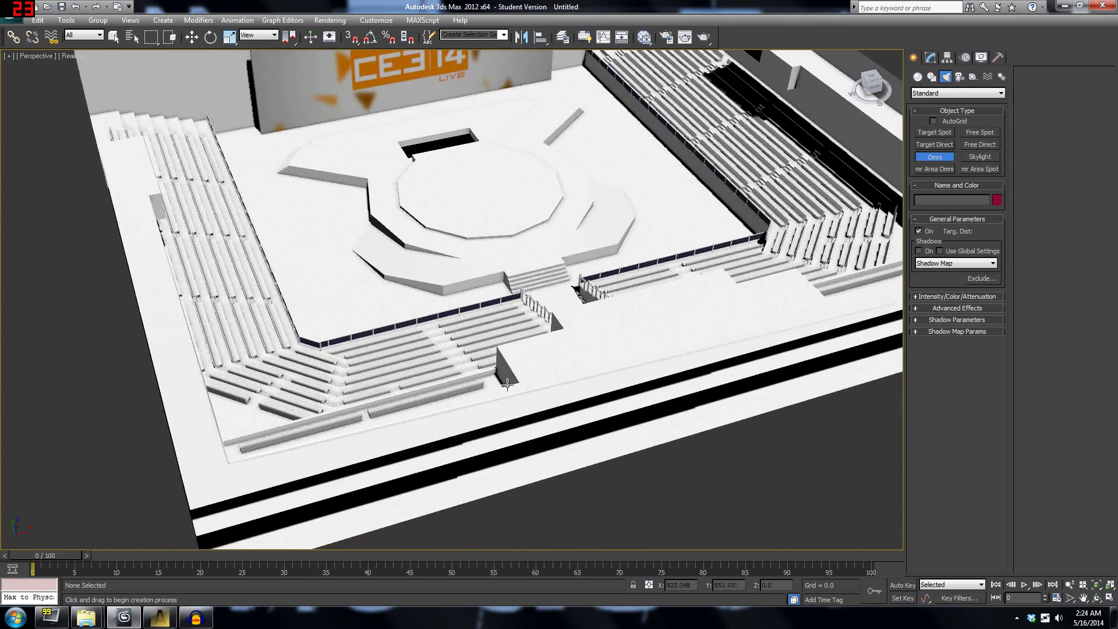
key(t)
scroll(494, 290, down, 8)
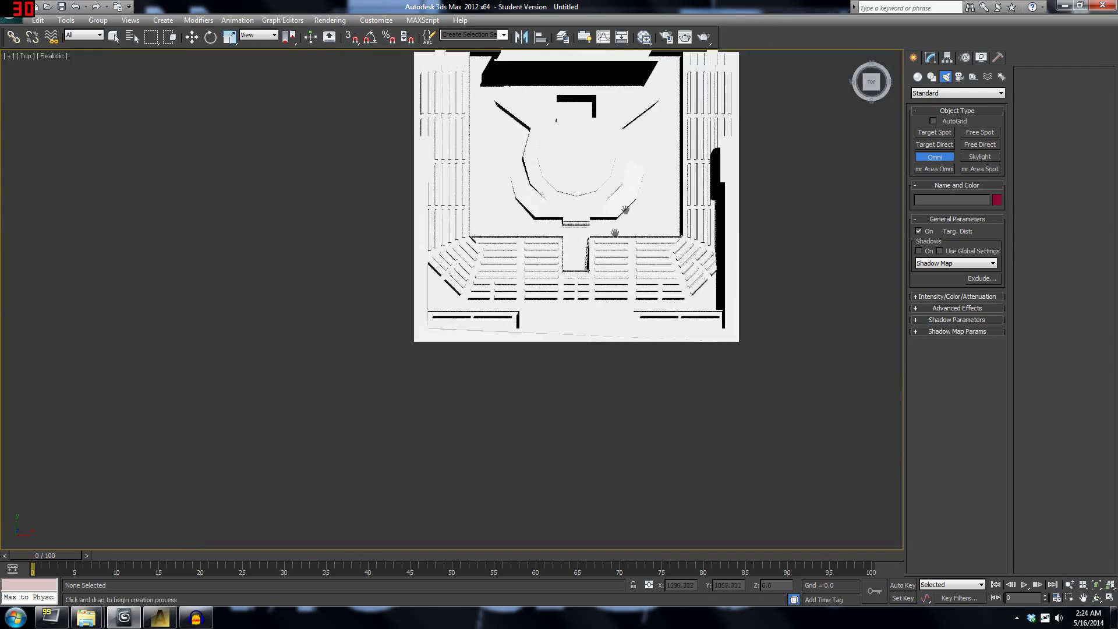
click(495, 280)
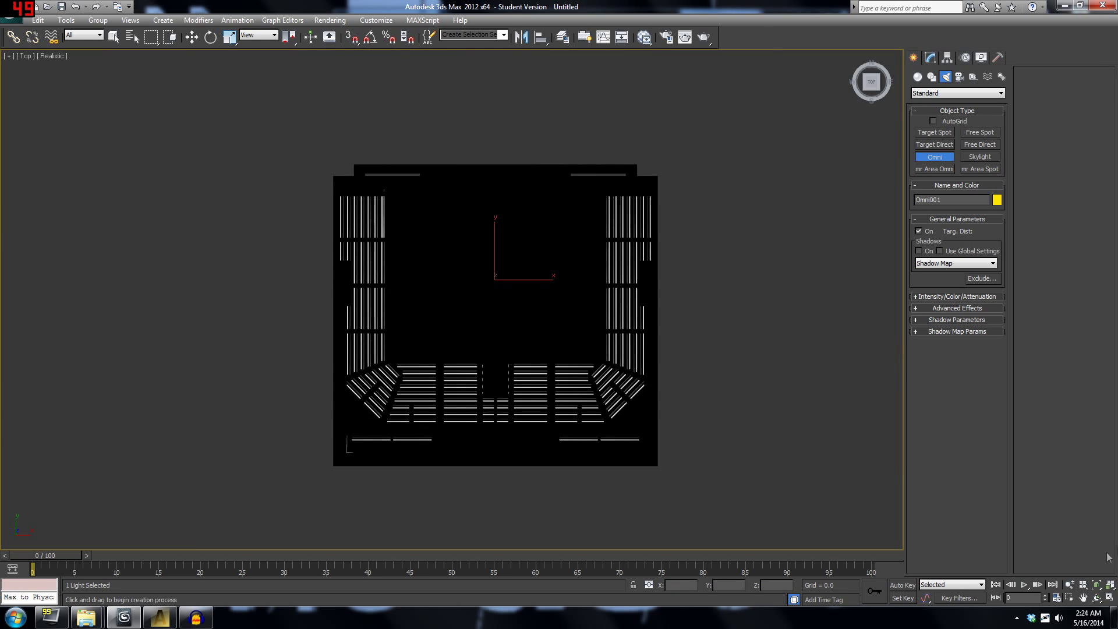
Raise the omni light high above the stage along Z.
click(1096, 597)
drag(479, 348, 499, 257)
scroll(496, 254, up, 4)
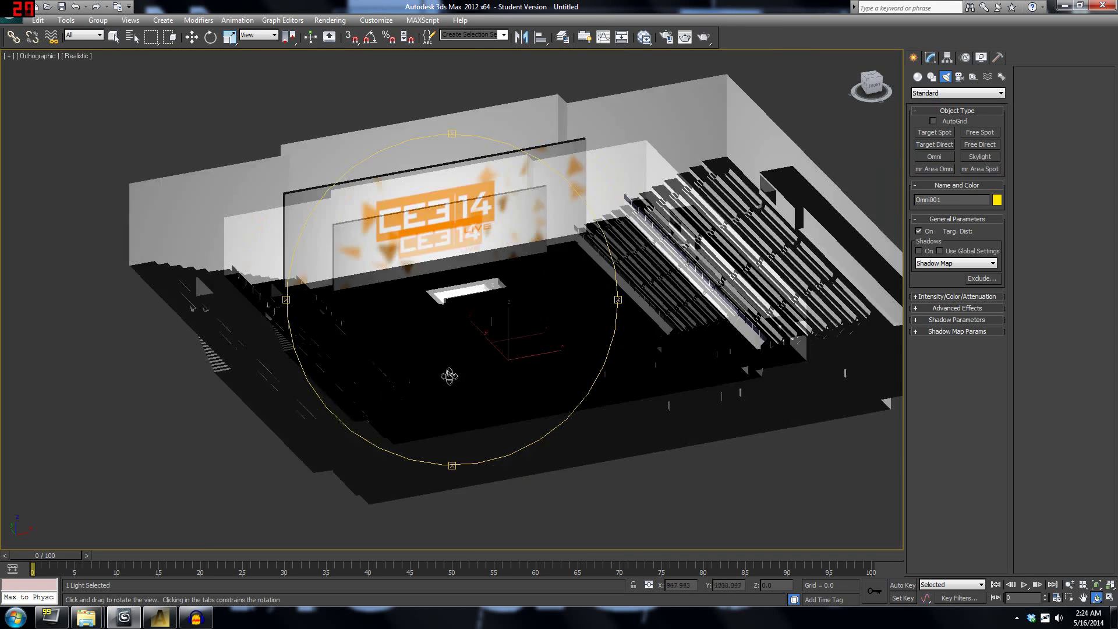
key(w)
drag(507, 320, 508, 207)
Set Omni001's Multiplier to 0.05 under Intensity/Color/Attenuation.
click(930, 58)
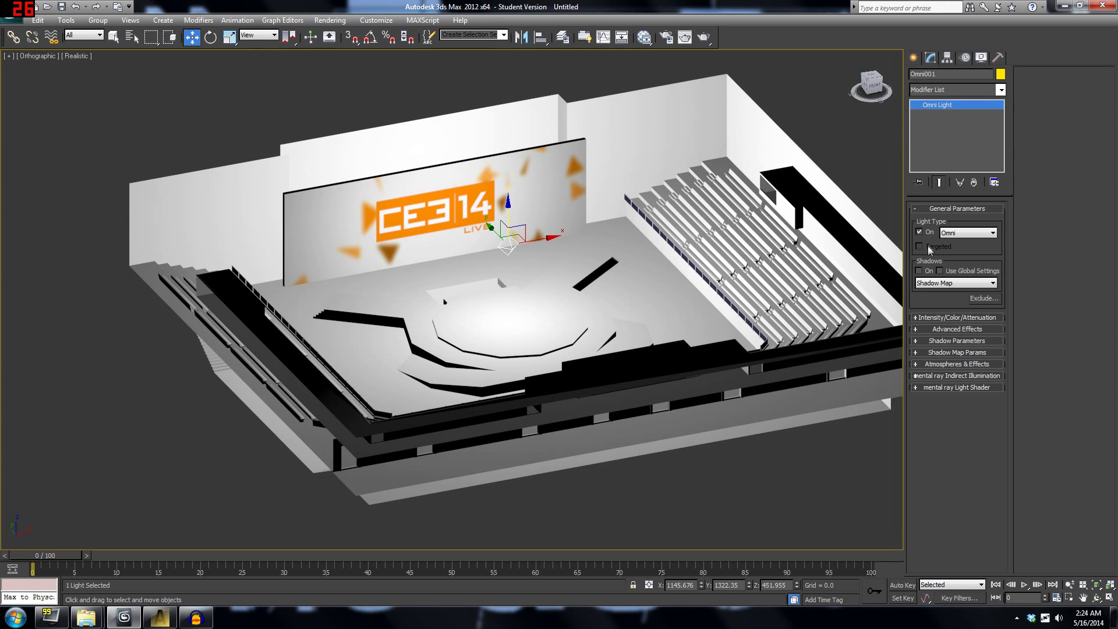
click(966, 317)
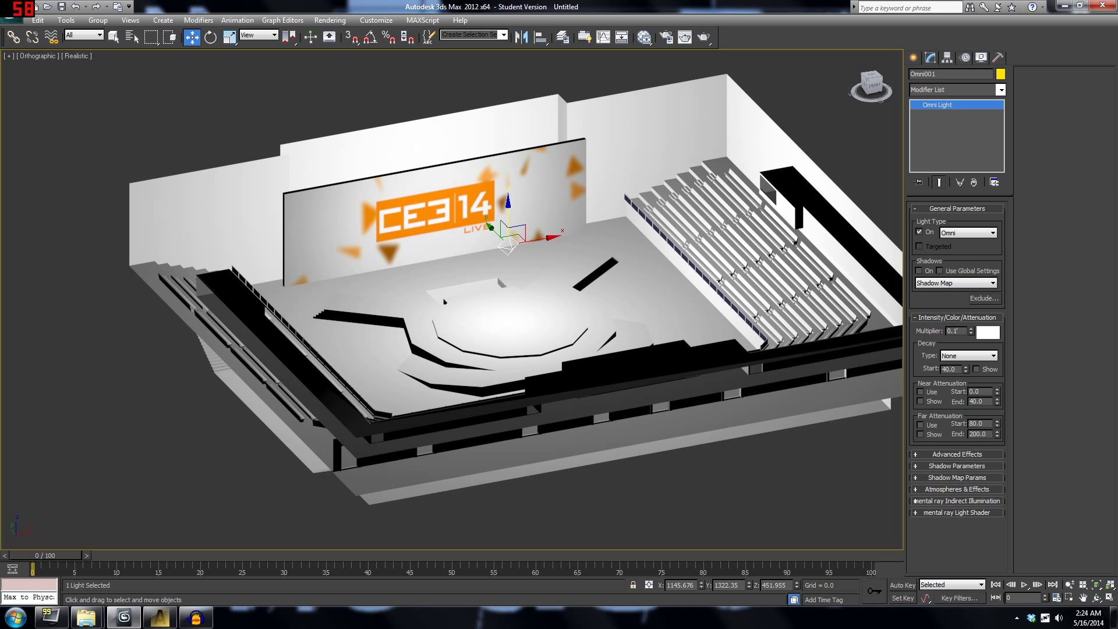
key(Return)
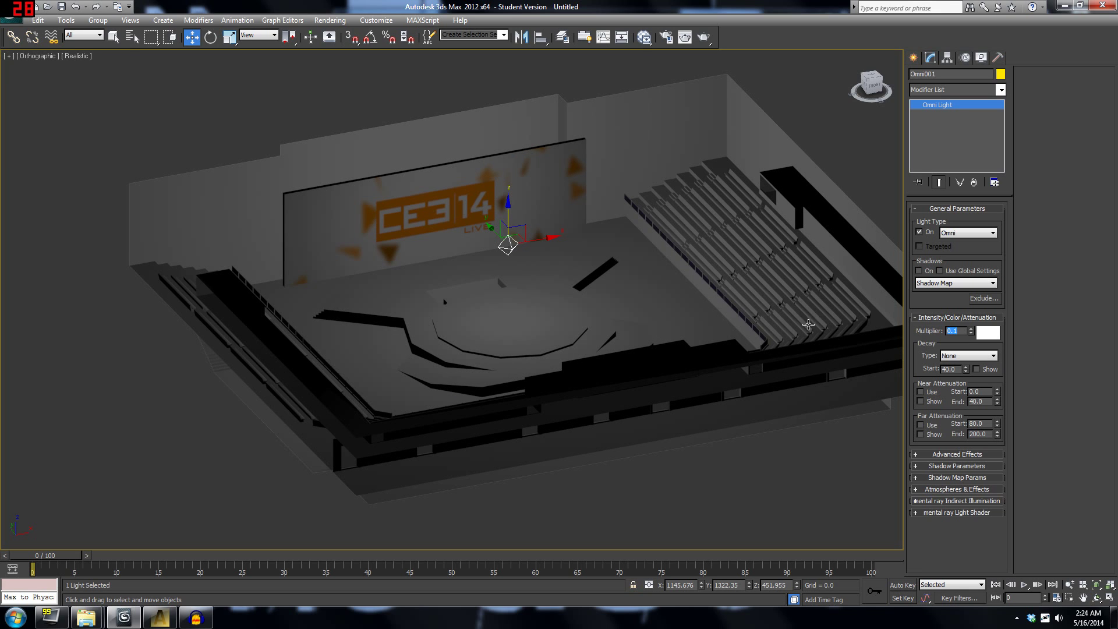
text(0.05)
key(Return)
Test-render the arena view and close the rendered frame.
middle_drag(686, 251, 674, 281)
scroll(673, 281, up, 4)
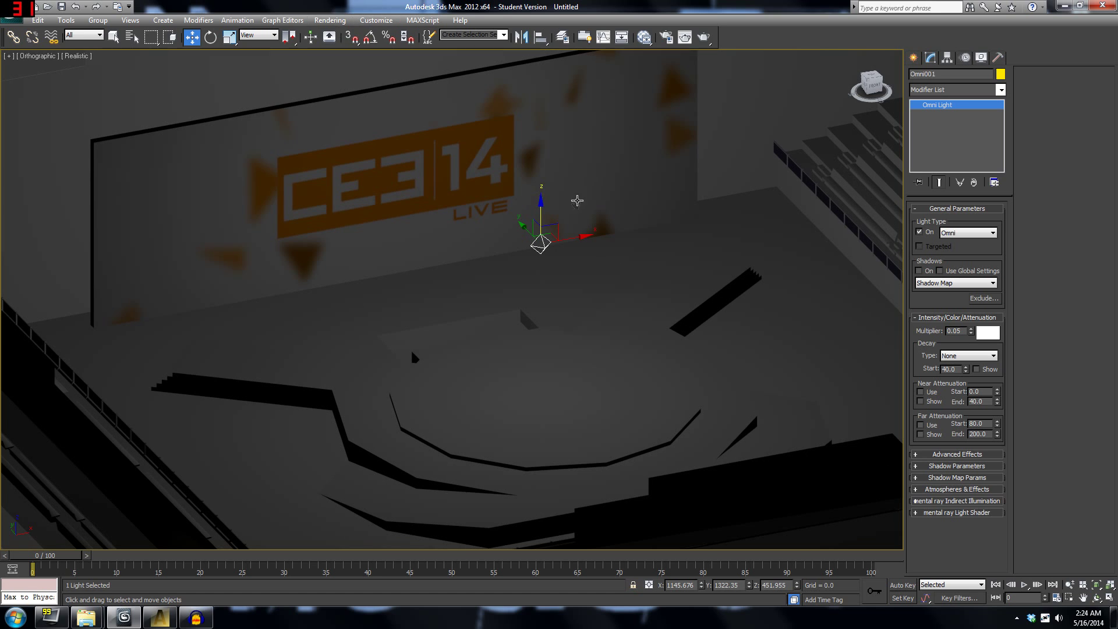
middle_drag(678, 195, 552, 162)
scroll(636, 347, down, 2)
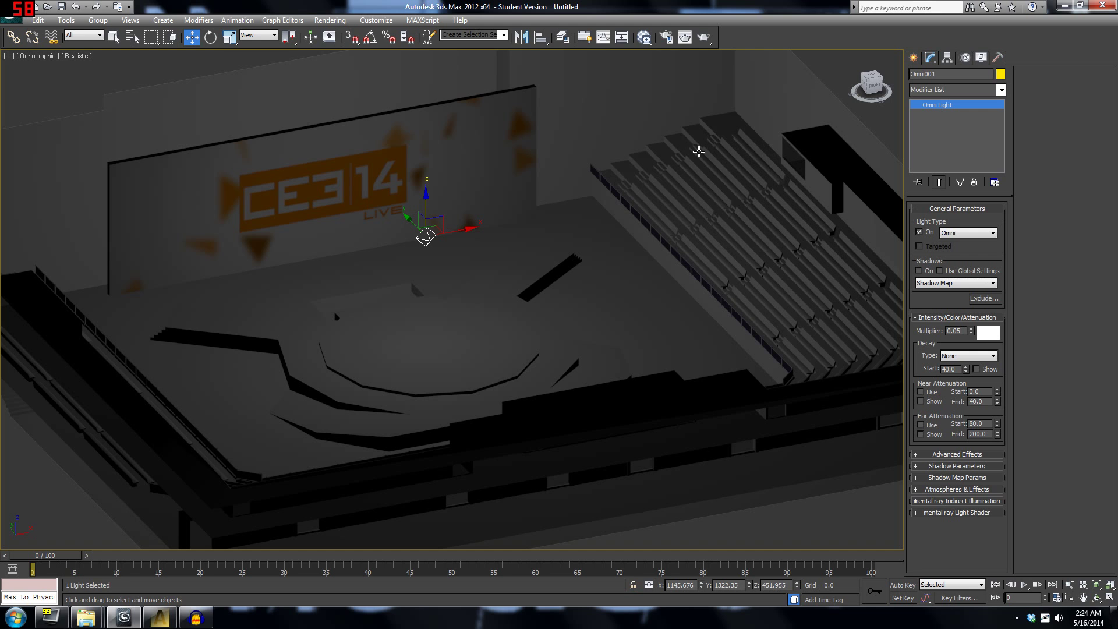
scroll(329, 340, up, 4)
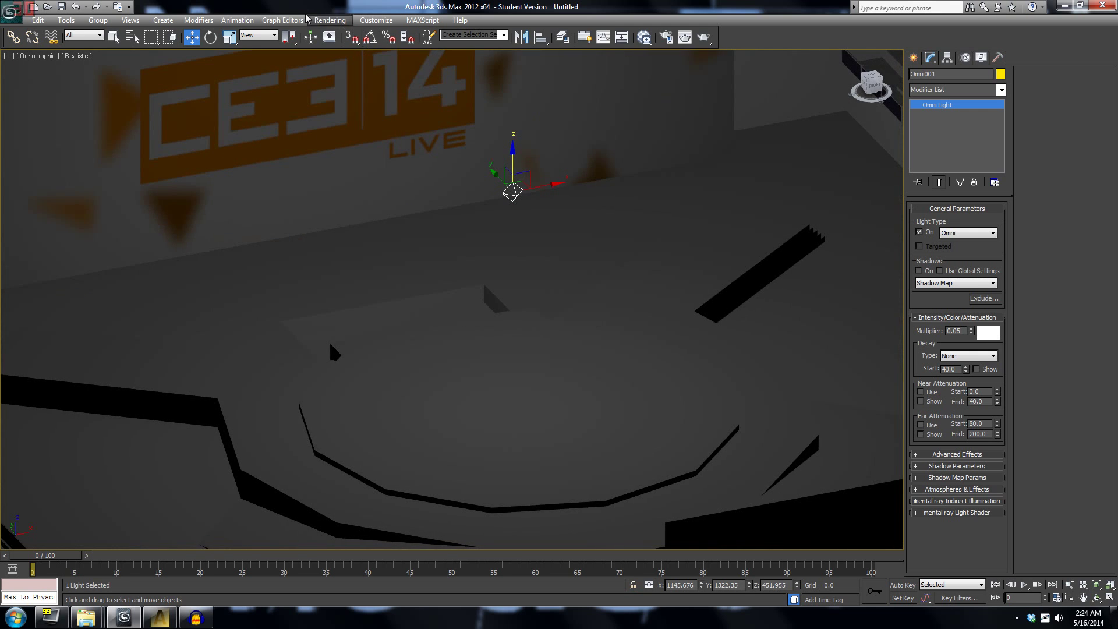
click(329, 19)
click(333, 34)
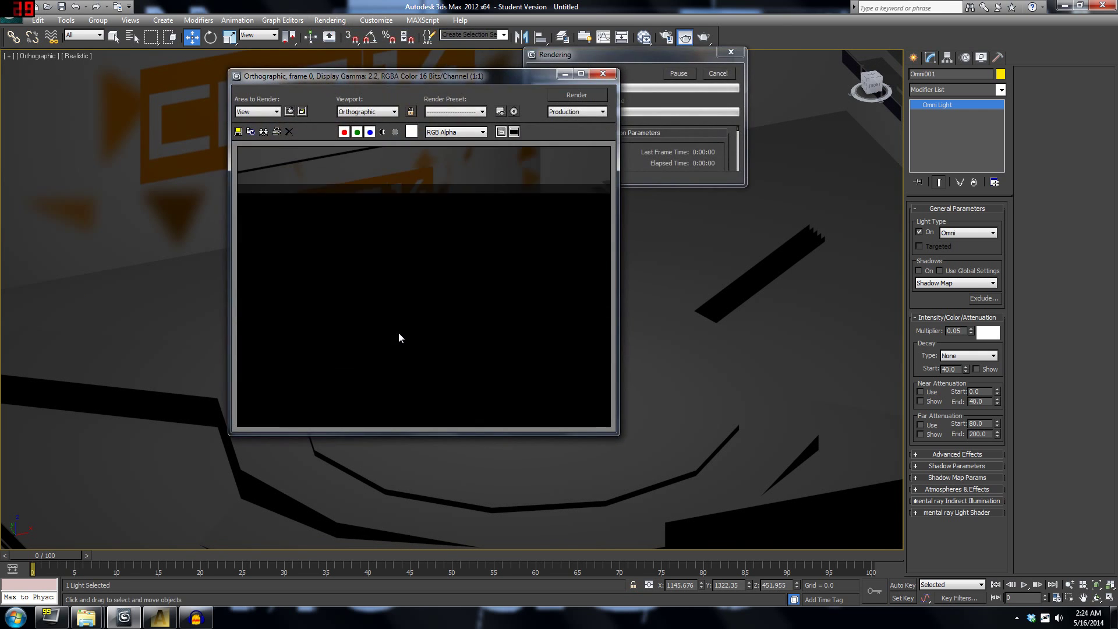
click(603, 74)
scroll(385, 315, down, 8)
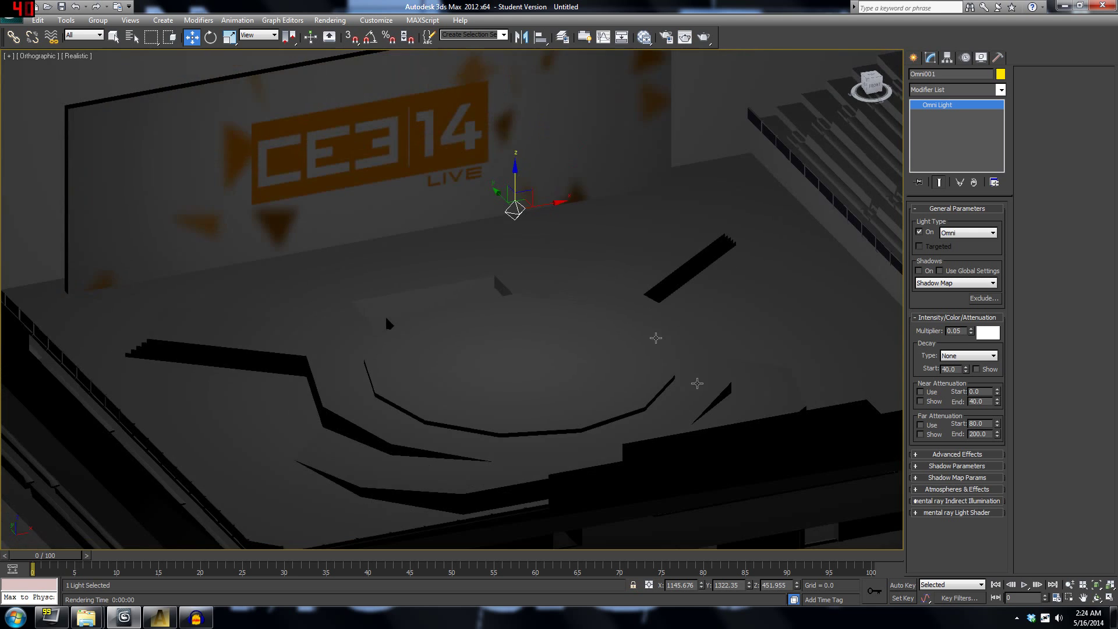
Deselect Omni001 and choose the Target Spot light type.
click(913, 57)
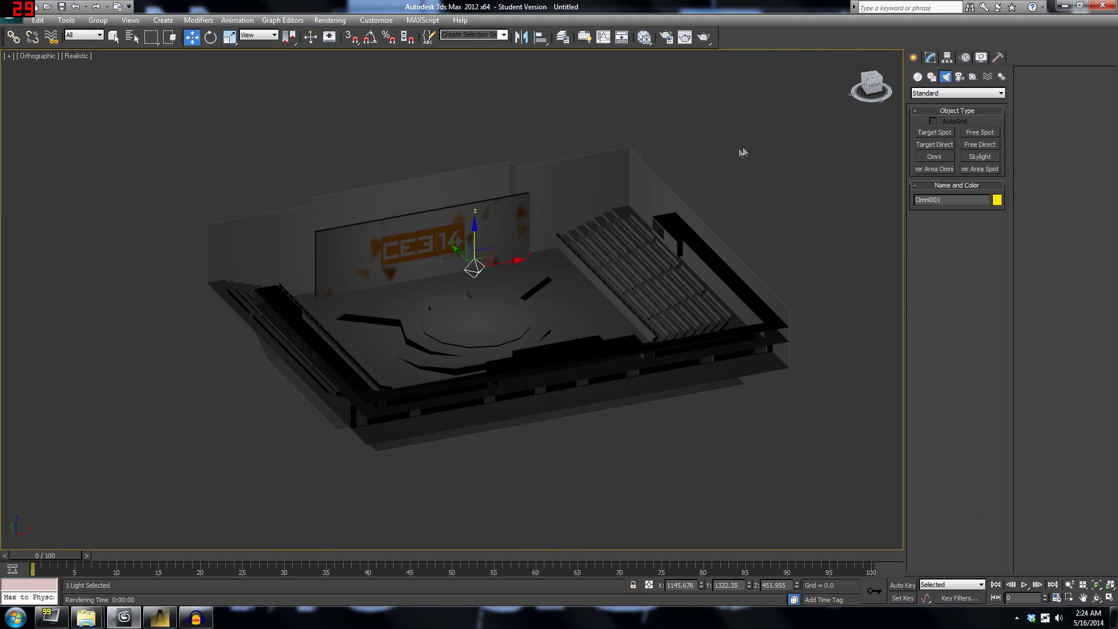
click(798, 165)
scroll(568, 334, up, 3)
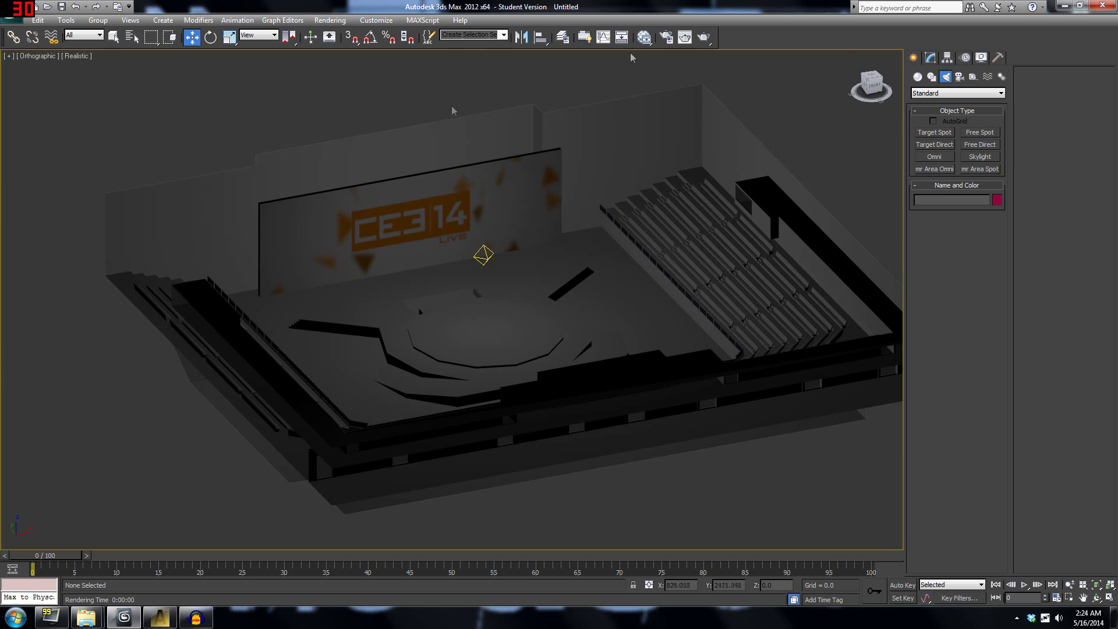
middle_drag(608, 168, 589, 109)
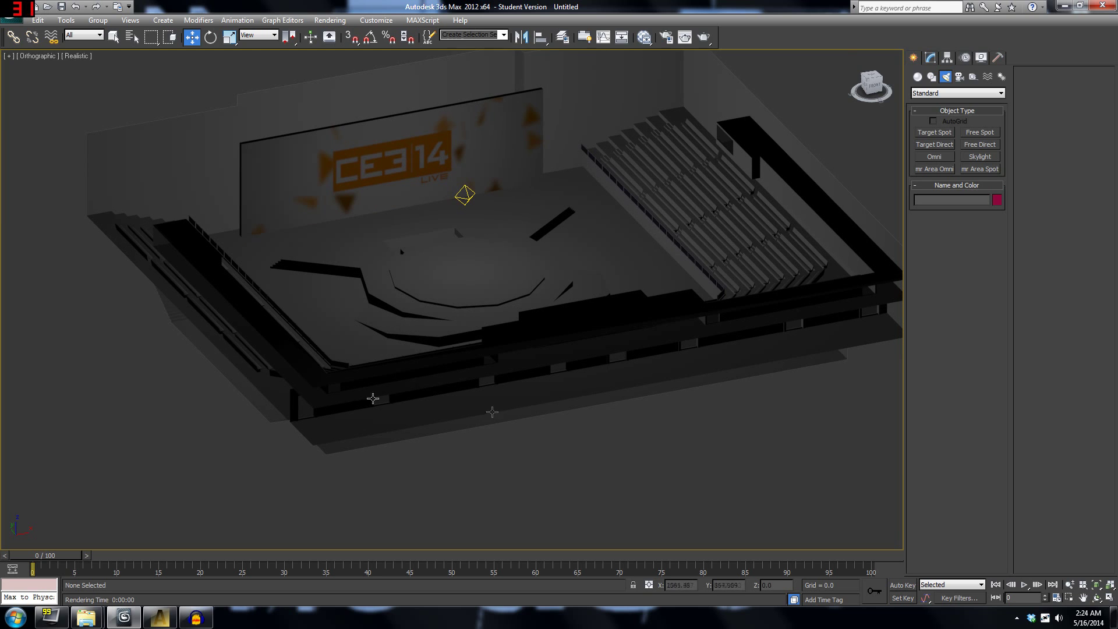
click(934, 132)
middle_drag(634, 268, 662, 274)
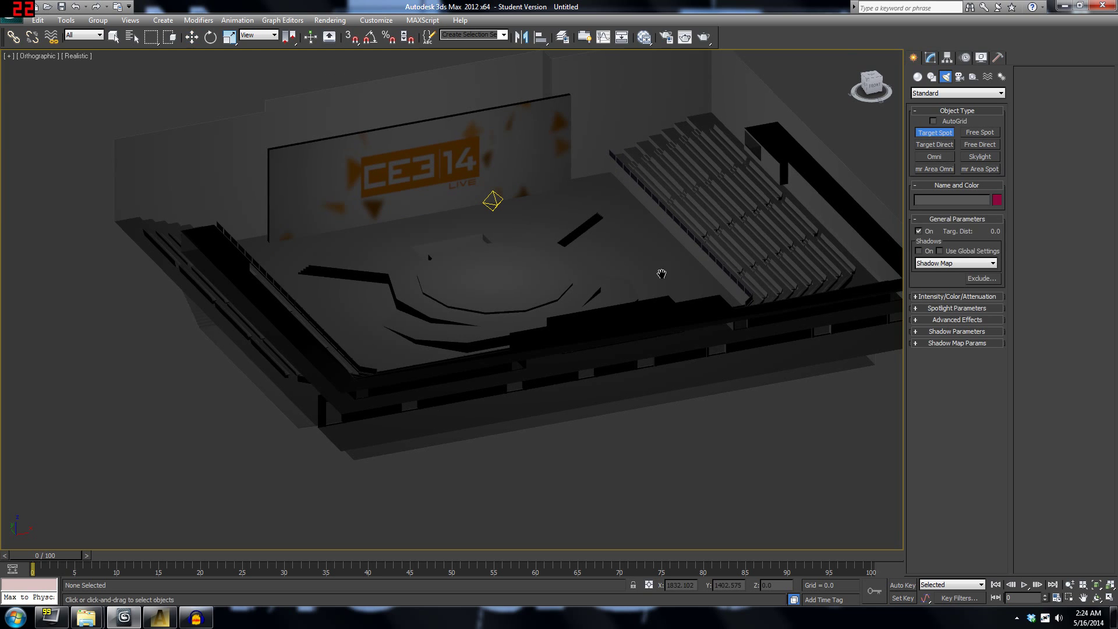
scroll(600, 325, down, 2)
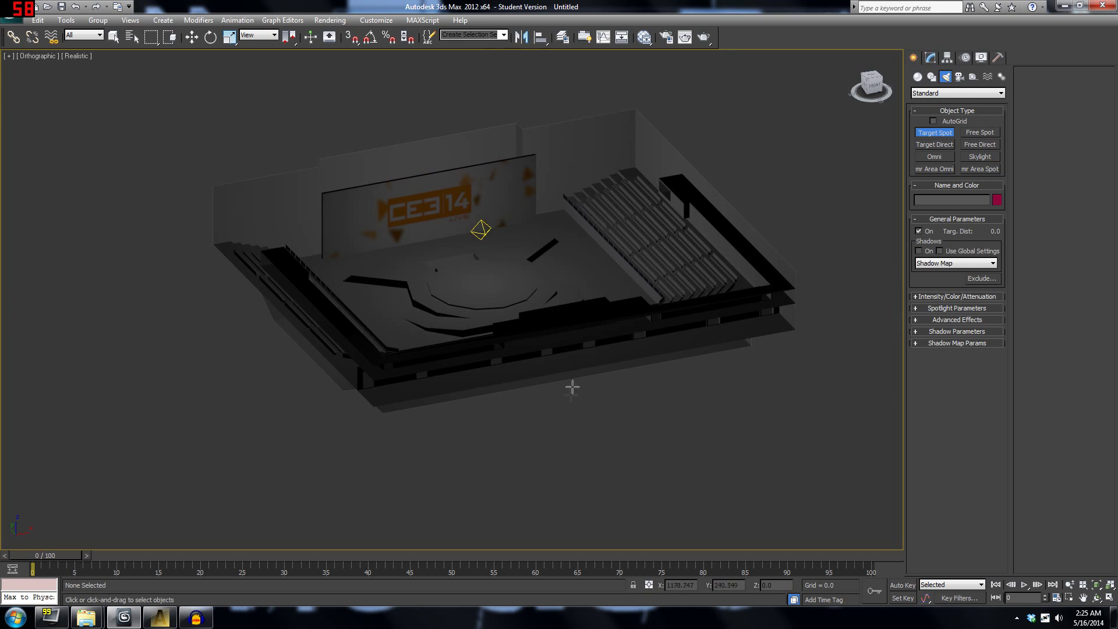
In Top view, drag a spotlight from the front seating toward the stage wall.
key(t)
scroll(642, 163, down, 8)
middle_drag(719, 71, 570, 300)
drag(546, 405, 547, 110)
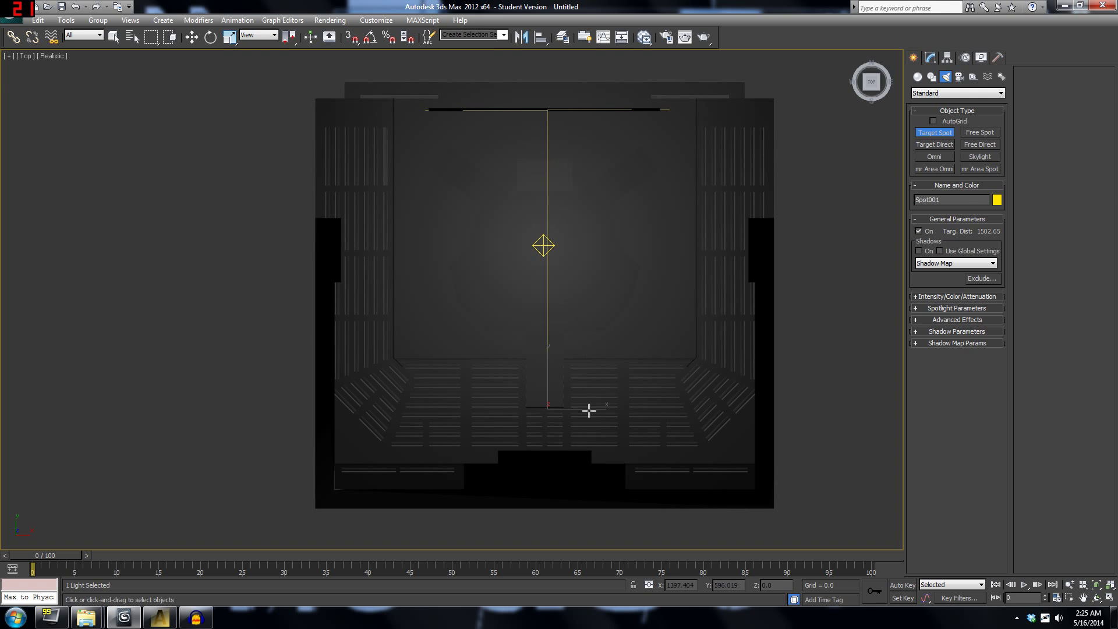
click(1096, 598)
drag(559, 251, 554, 210)
Raise Spot001 above the floor along Z.
key(w)
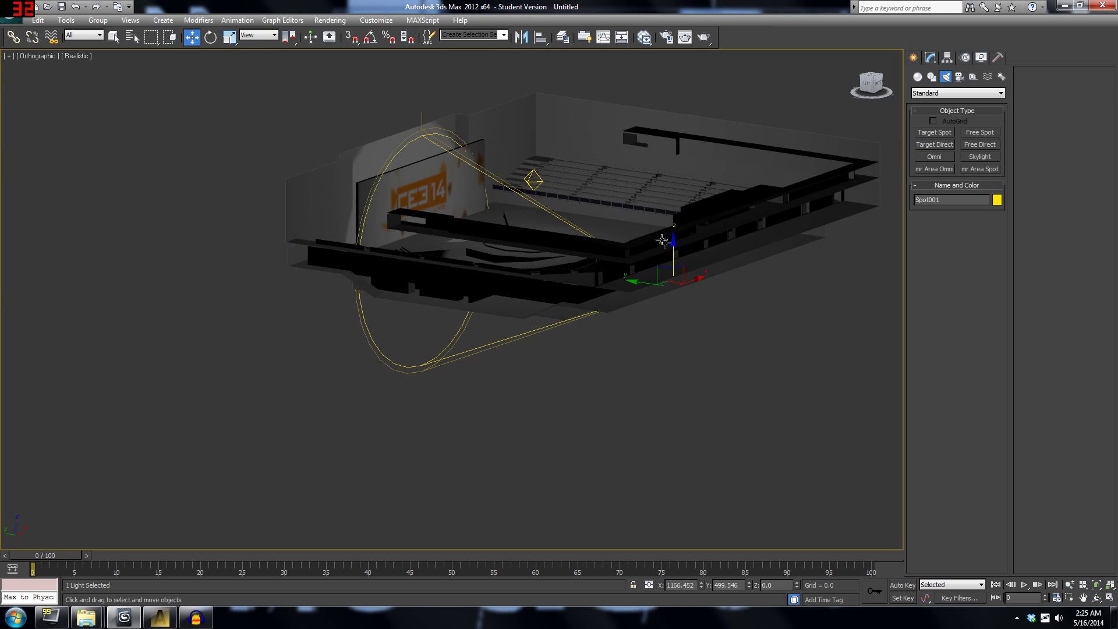
drag(675, 245, 673, 163)
click(1096, 598)
drag(457, 297, 556, 325)
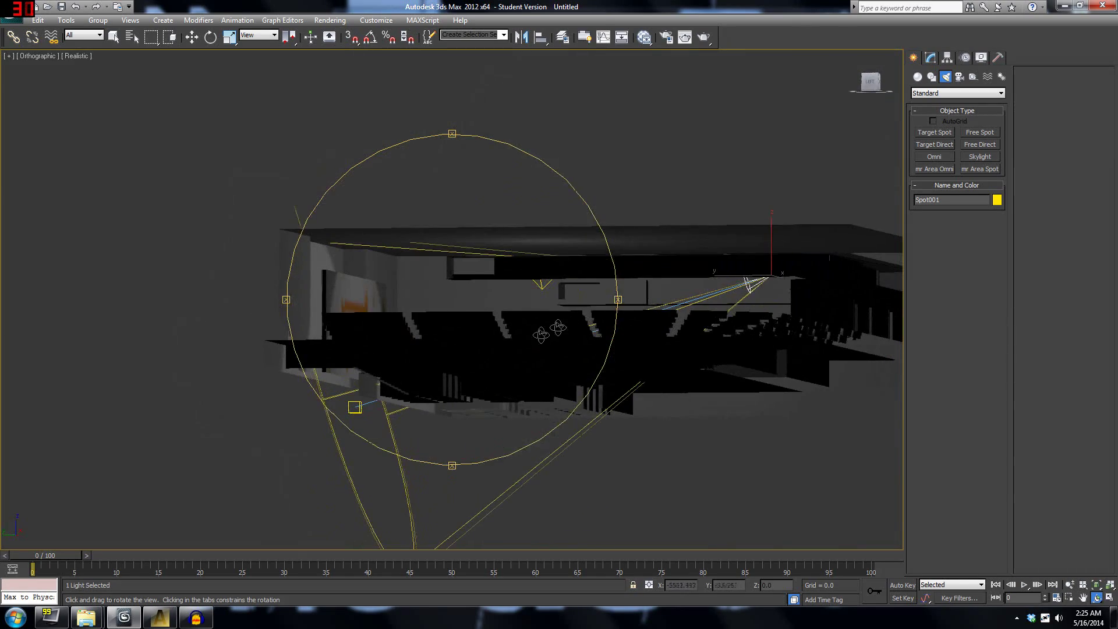
Lift Spot001.Target up to the height of the stage wall.
key(w)
click(355, 407)
drag(354, 362, 354, 241)
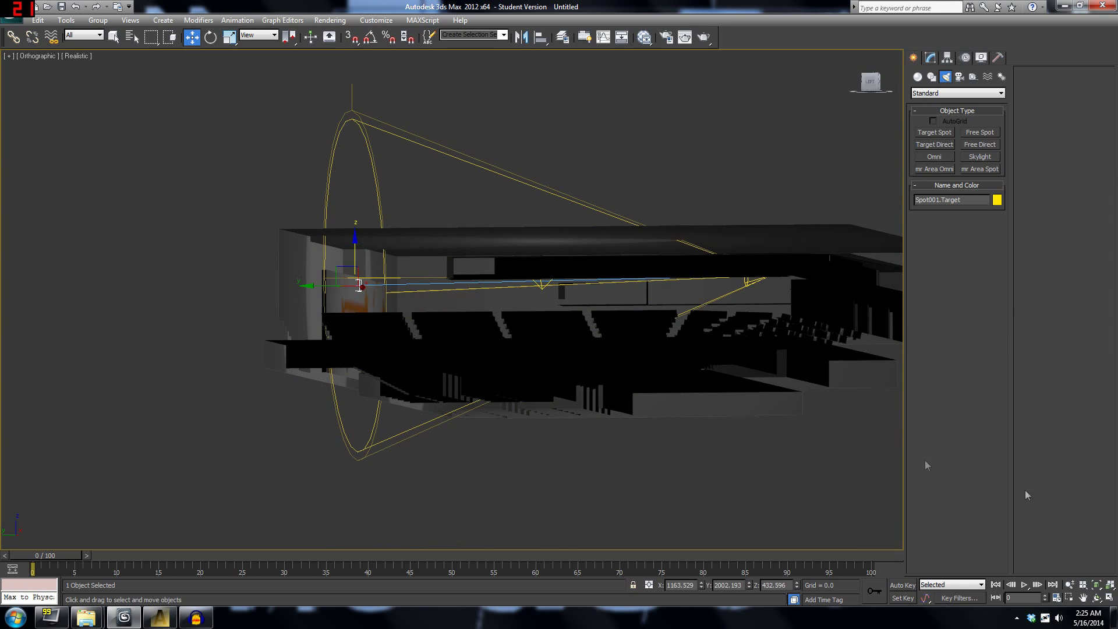
click(1098, 597)
drag(442, 407, 433, 350)
scroll(423, 349, down, 4)
middle_drag(433, 350, 536, 297)
scroll(537, 346, up, 4)
Shift Spot001 back along Y to the front seating edge.
key(w)
click(575, 326)
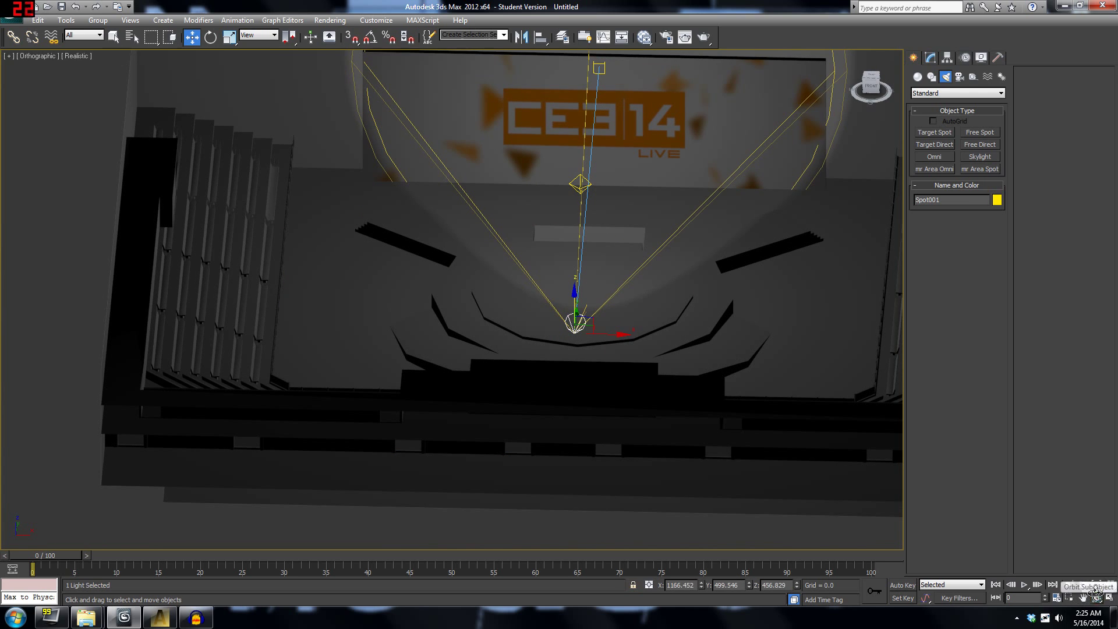
click(1097, 597)
drag(445, 344, 532, 342)
middle_drag(531, 342, 388, 322)
key(w)
drag(645, 296, 849, 367)
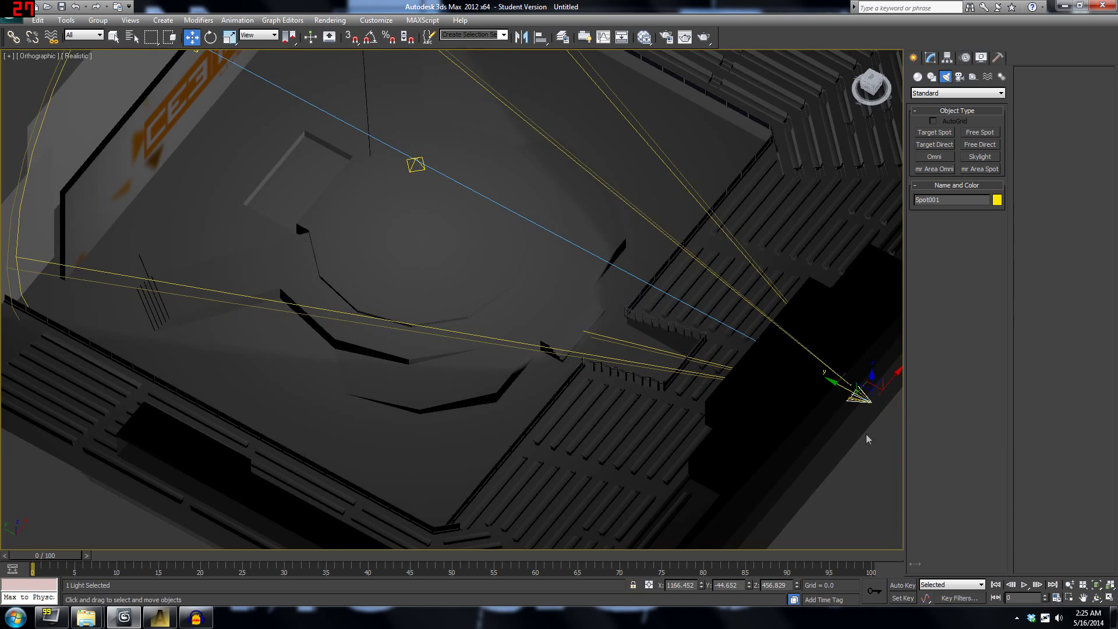
click(1098, 597)
drag(481, 337, 467, 302)
key(w)
click(931, 59)
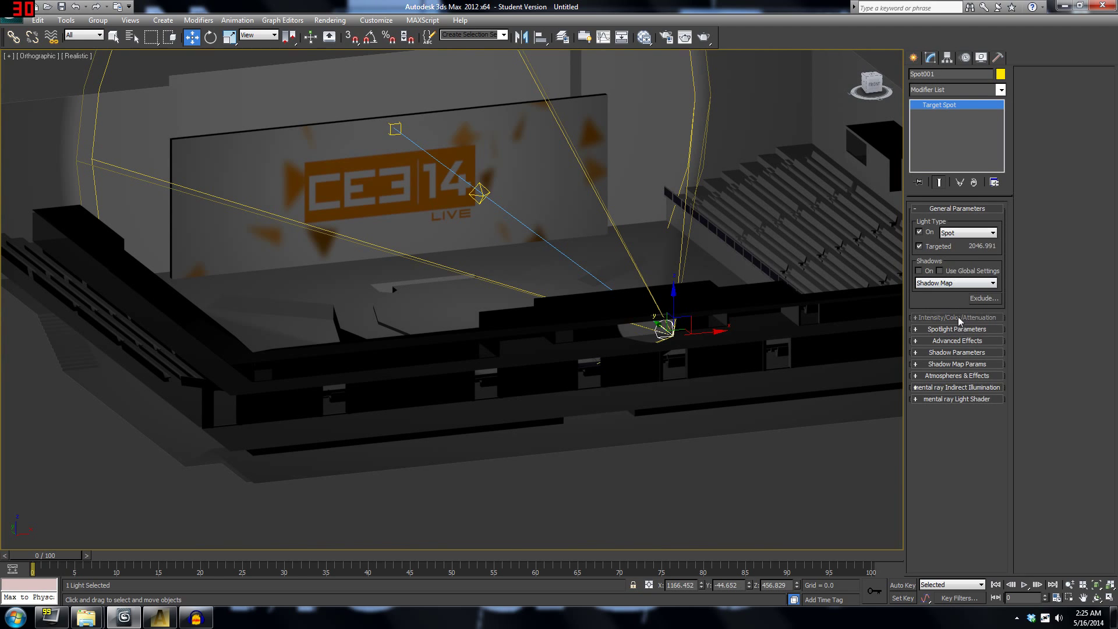
click(959, 318)
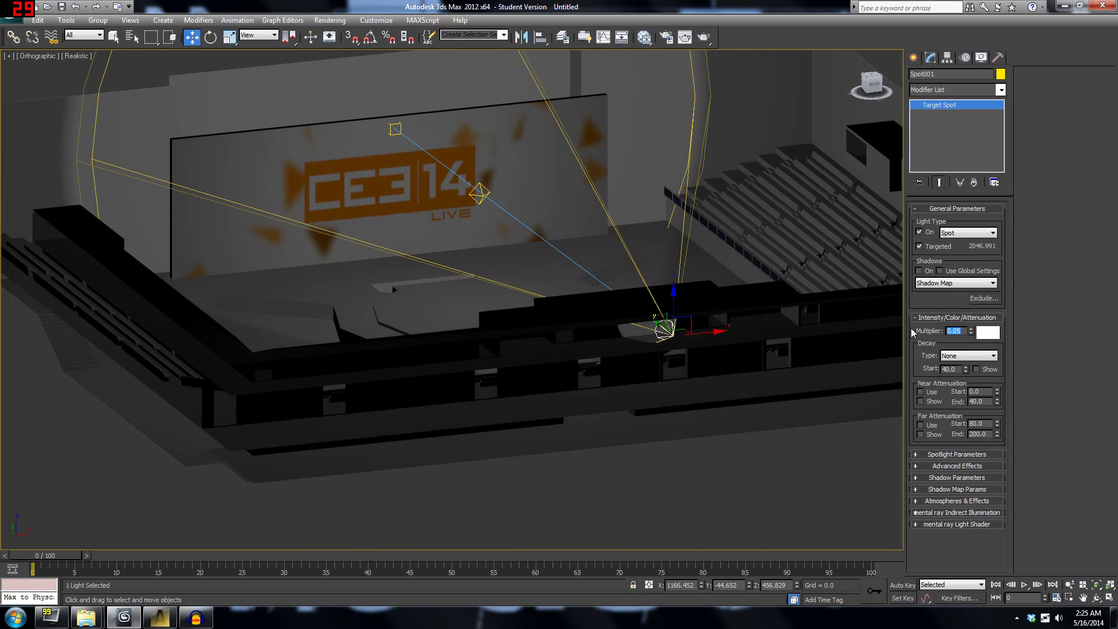
text(0.8)
key(Return)
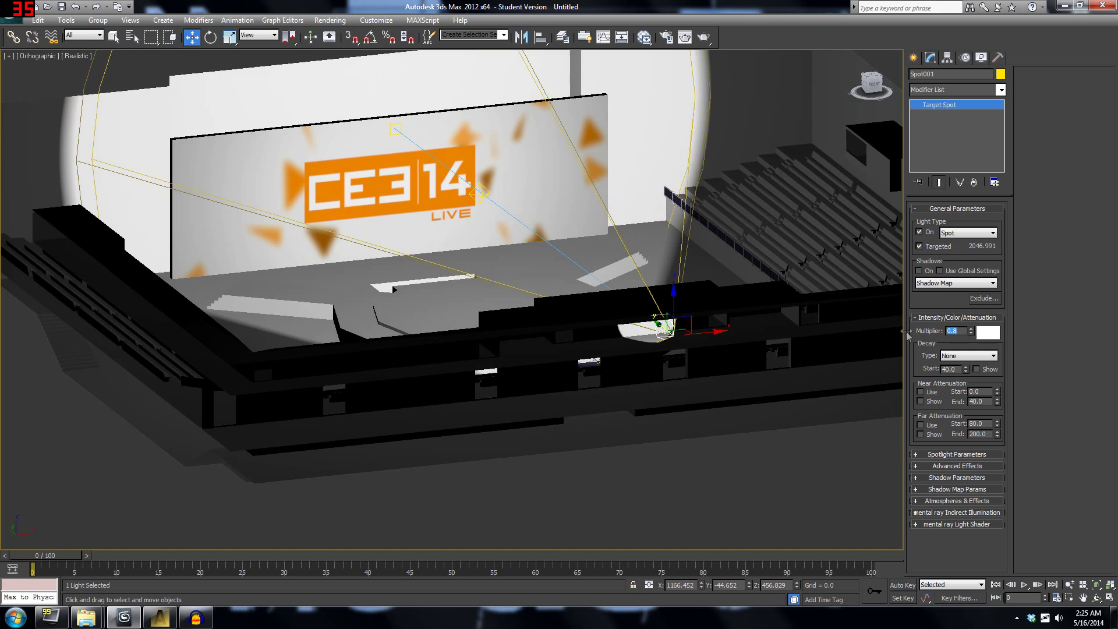
middle_drag(544, 258, 603, 305)
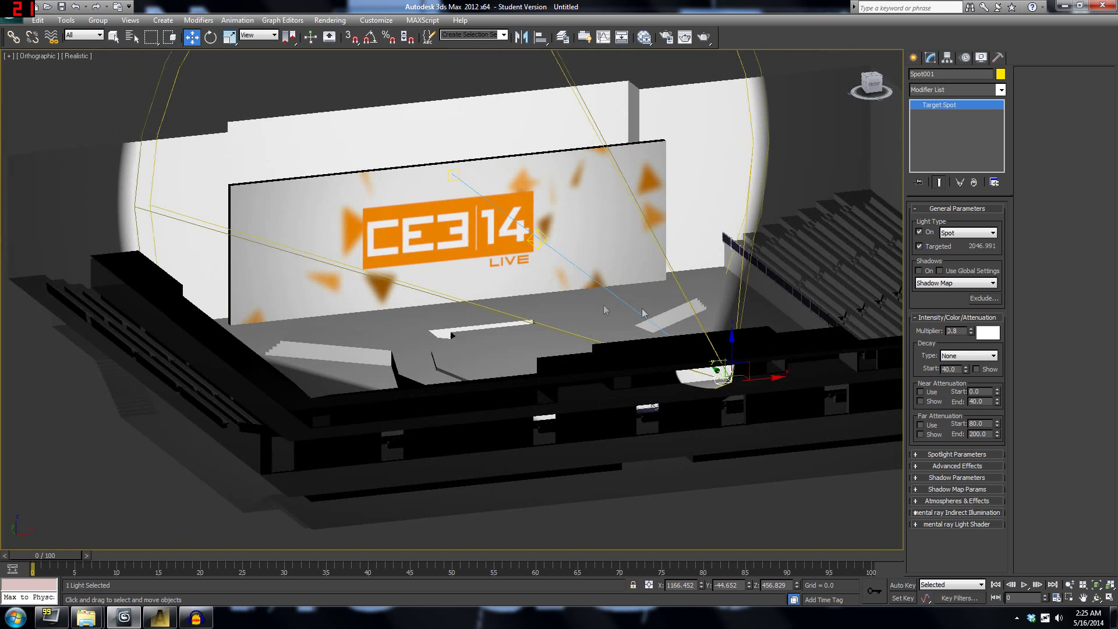
click(953, 455)
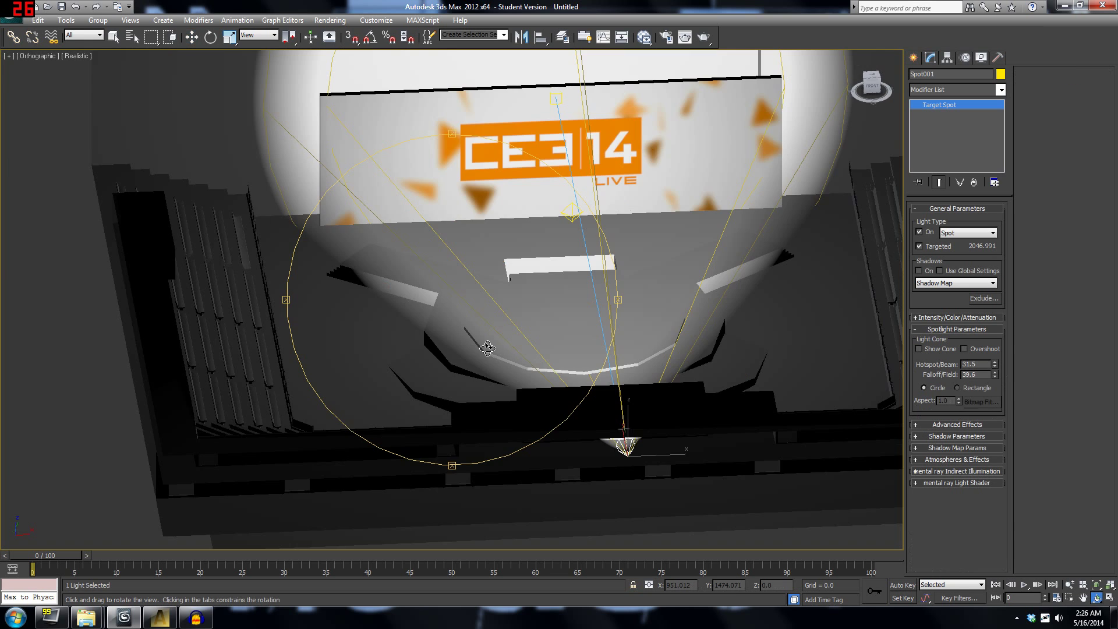
scroll(488, 347, up, 5)
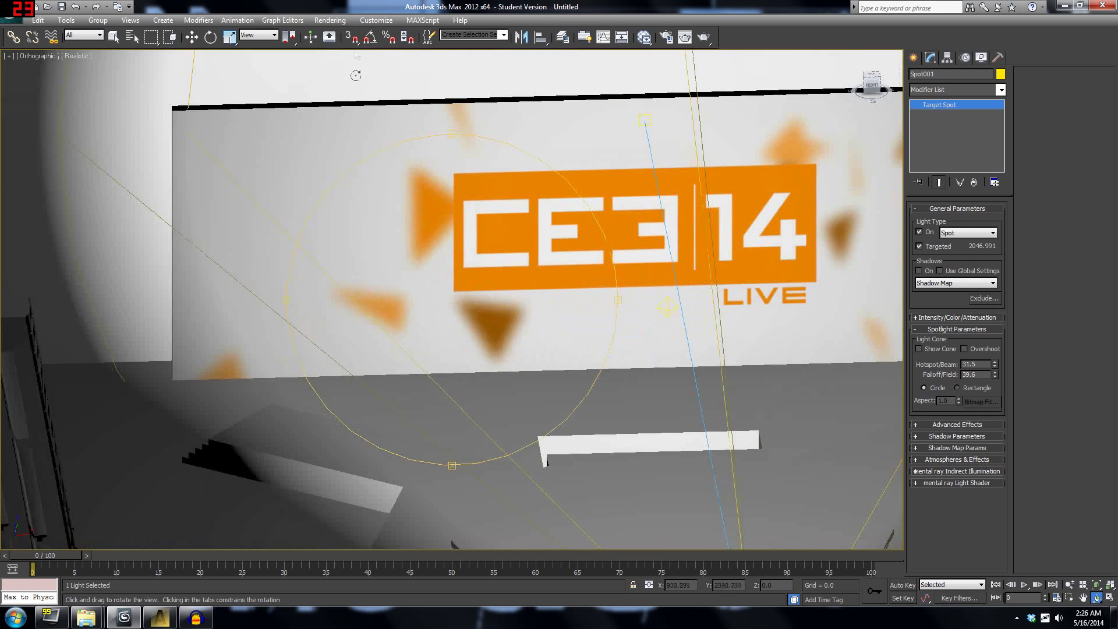
click(330, 20)
click(338, 34)
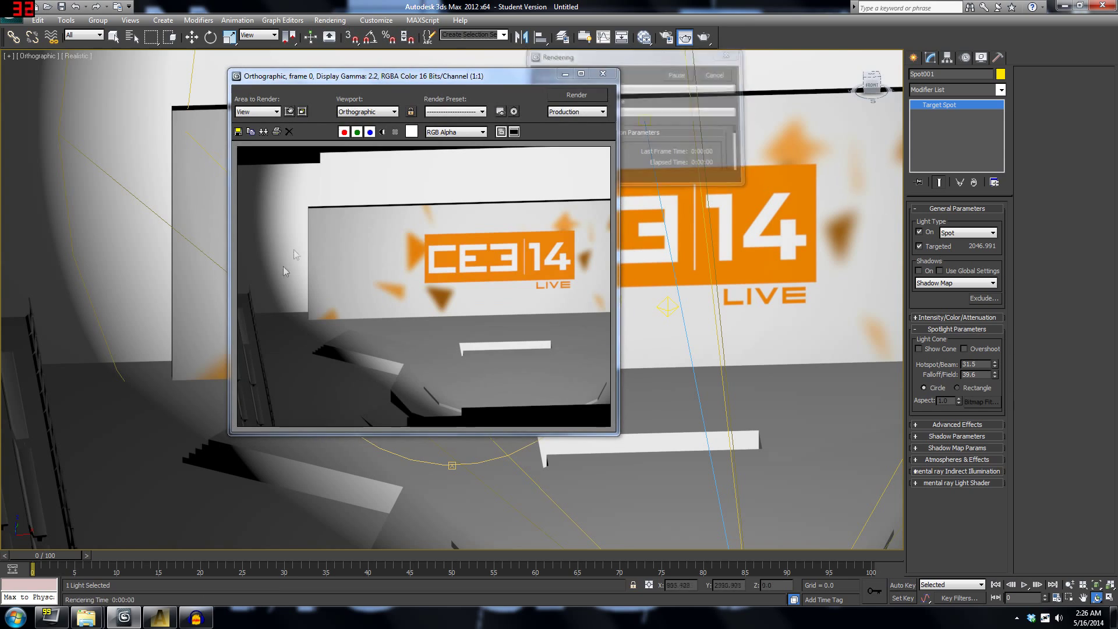
click(603, 74)
scroll(614, 251, down, 4)
drag(539, 314, 361, 162)
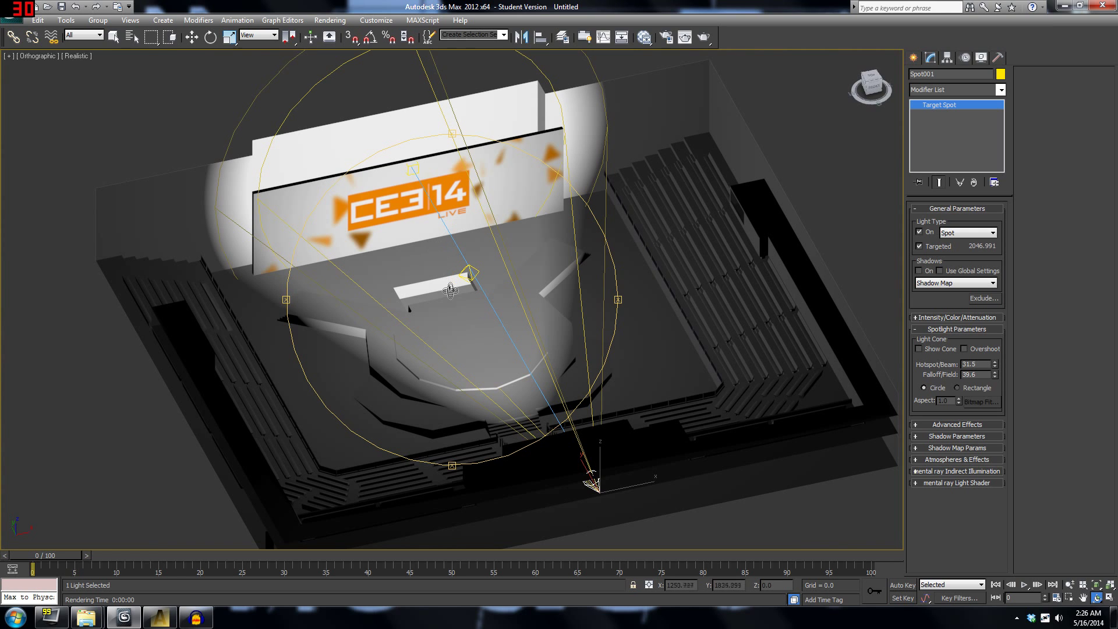
Deselect the spotlight and switch the Create panel to Geometry > Standard Primitives, picking Plane.
click(114, 36)
click(624, 370)
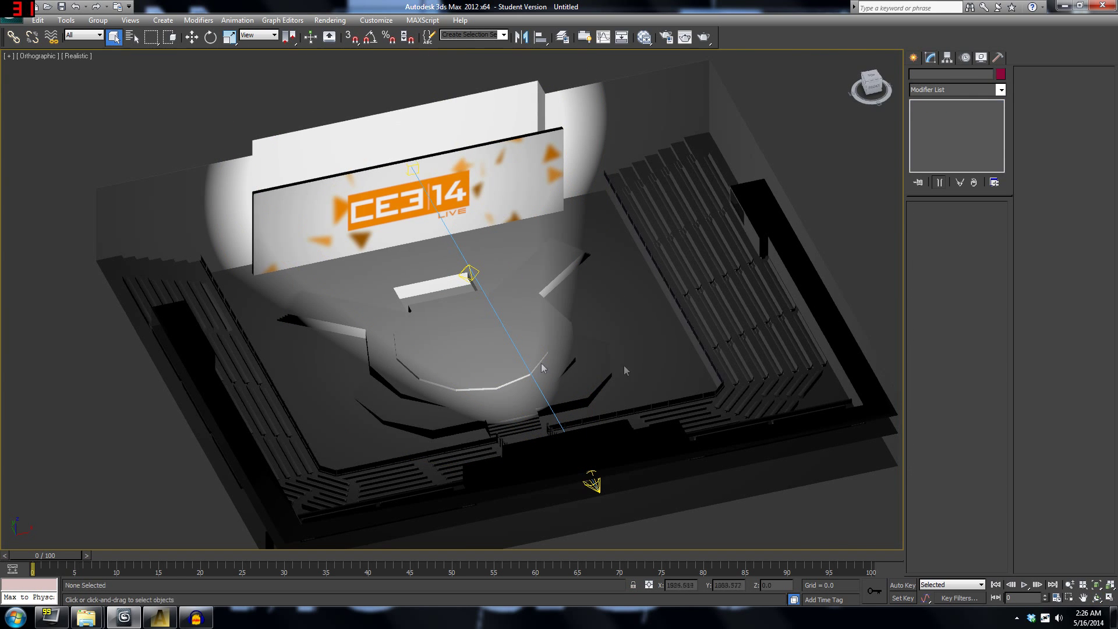
middle_drag(421, 260, 458, 275)
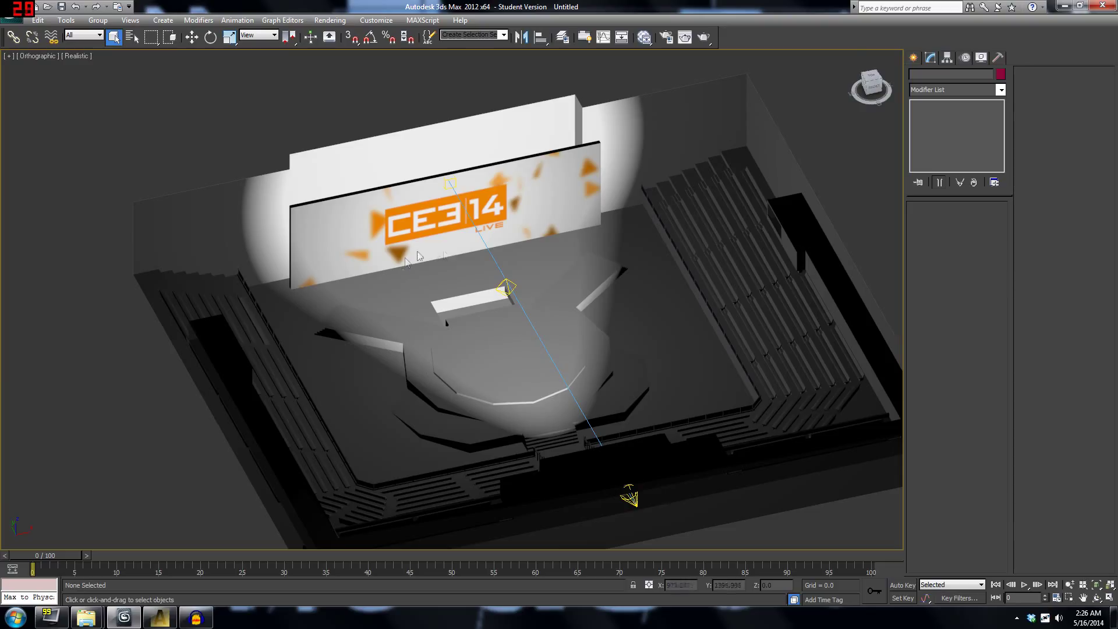
click(913, 57)
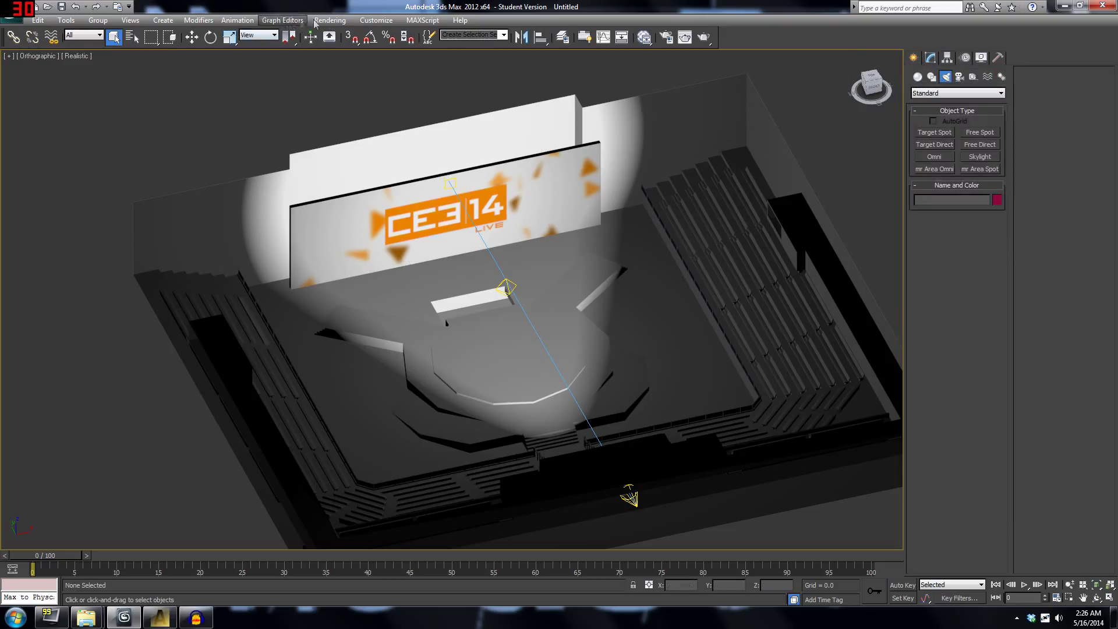
middle_drag(347, 197, 384, 173)
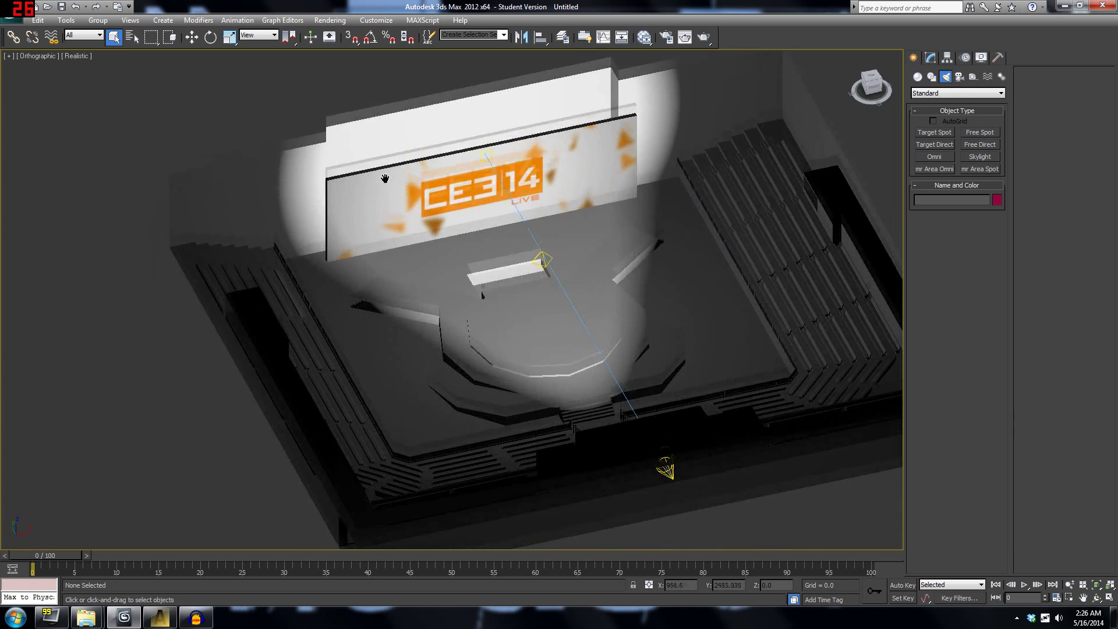
middle_drag(488, 304, 463, 361)
scroll(917, 204, up, 3)
click(919, 79)
middle_drag(877, 200, 821, 217)
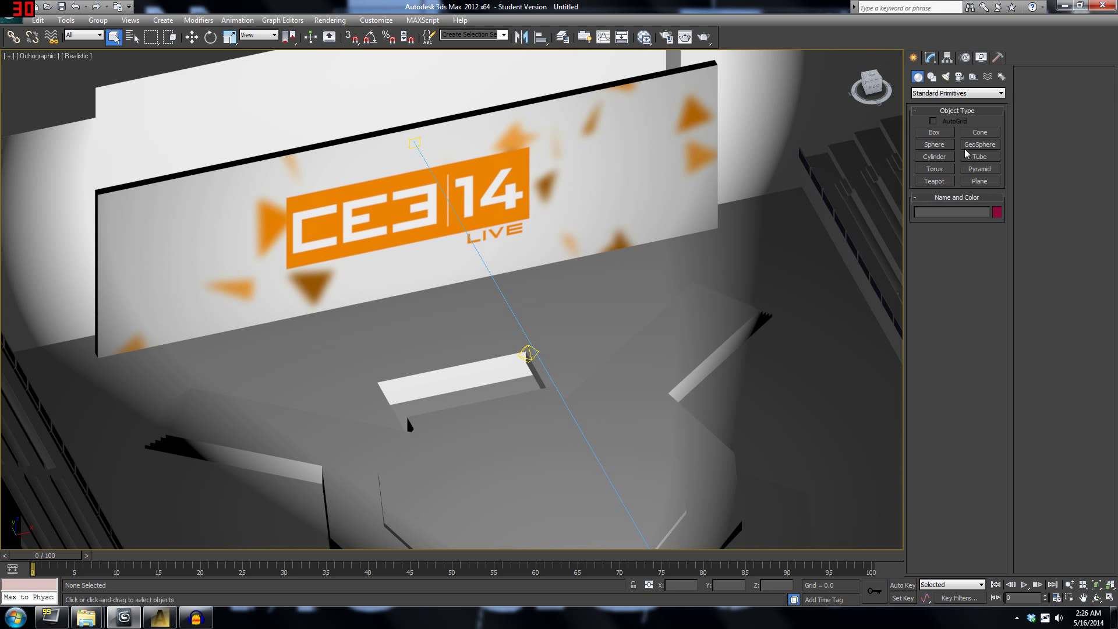
click(934, 132)
Draw a thin box along the back of the stage in the top view.
middle_drag(698, 231, 689, 251)
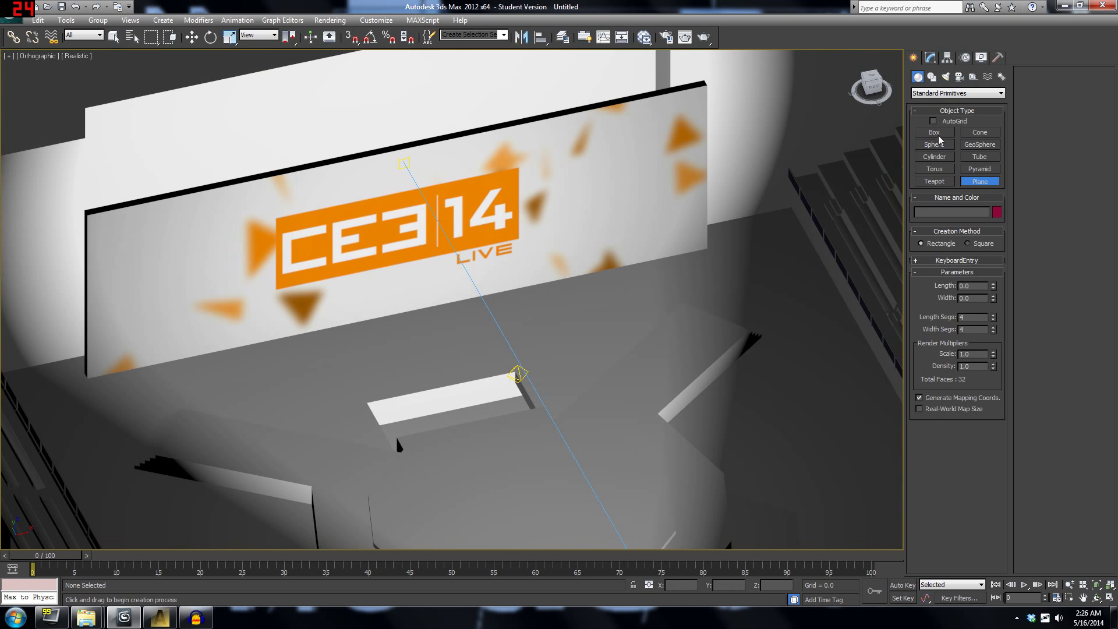
key(t)
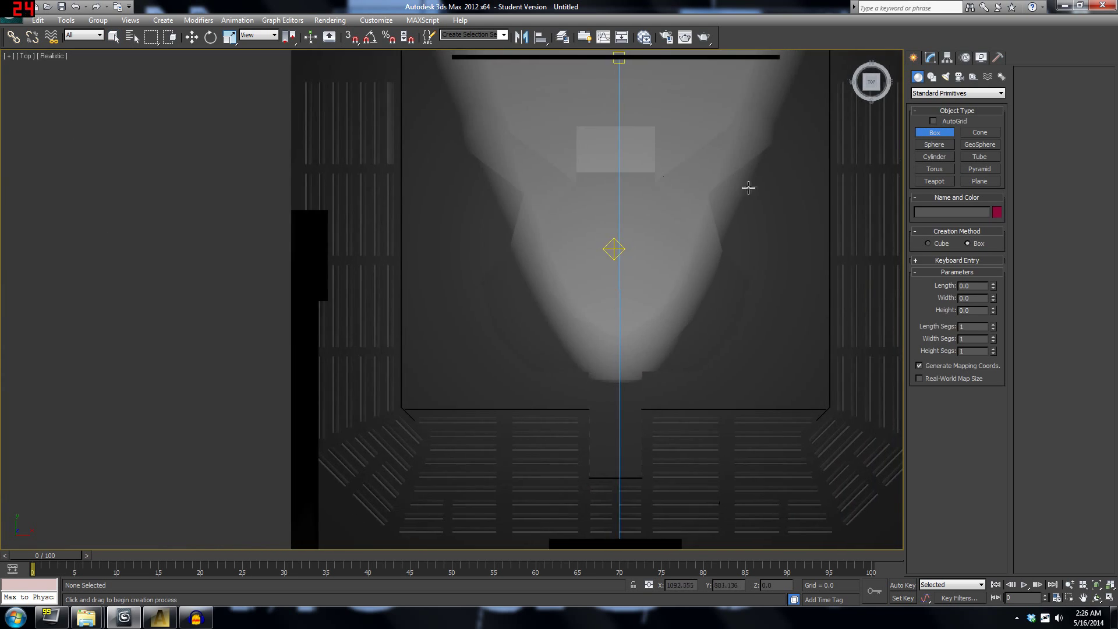
middle_drag(744, 74, 643, 263)
drag(677, 247, 780, 244)
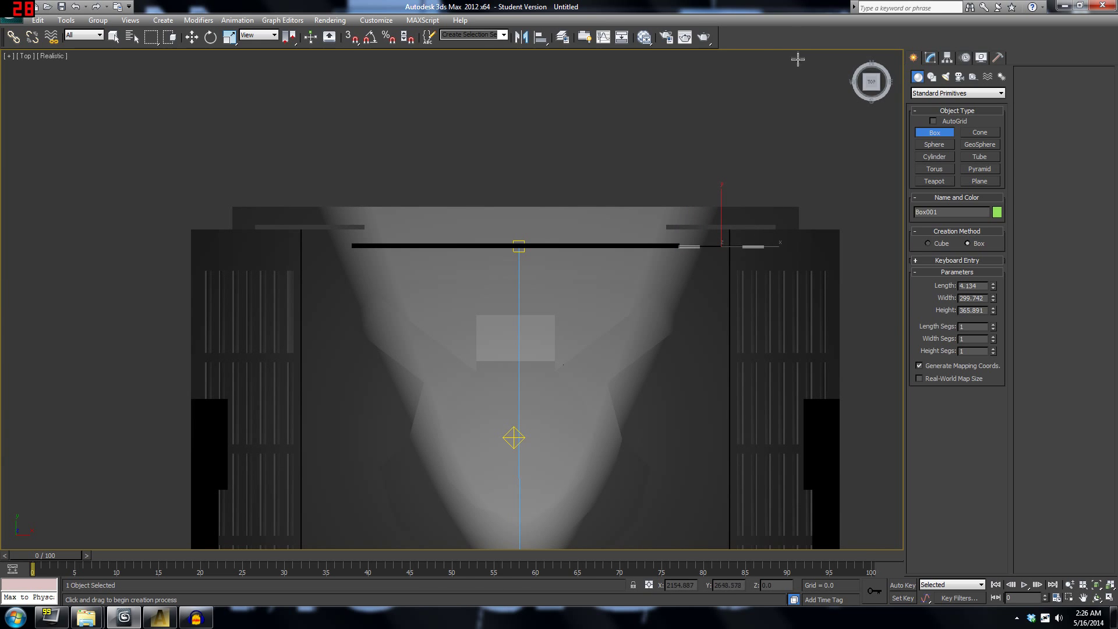
click(1095, 600)
drag(425, 285, 448, 222)
Convert the new box Box001 to an Editable Poly.
key(w)
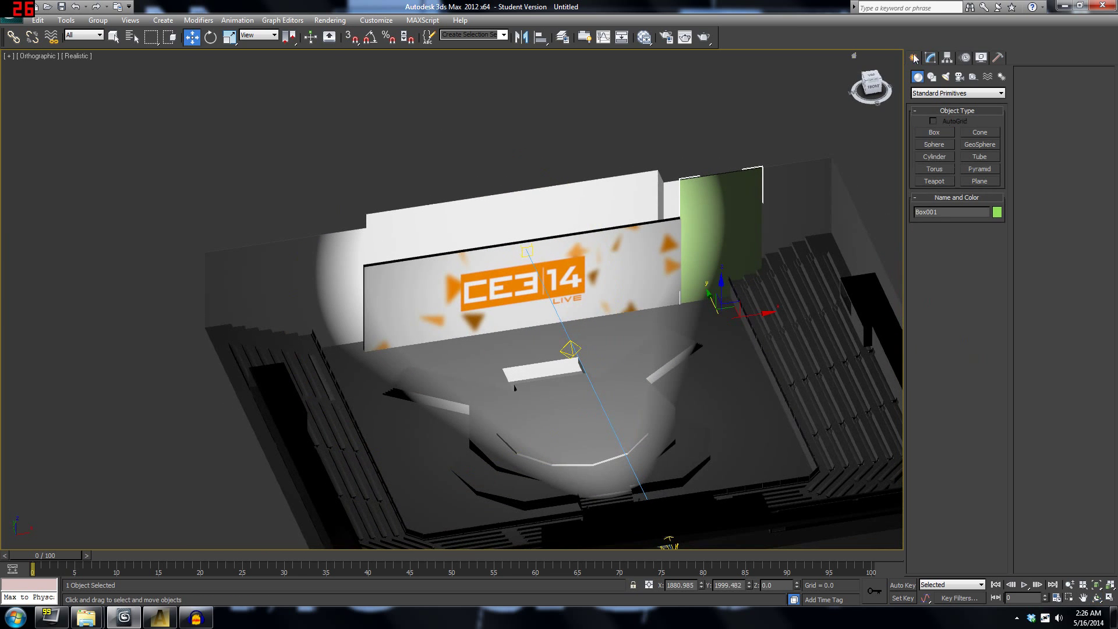
click(930, 58)
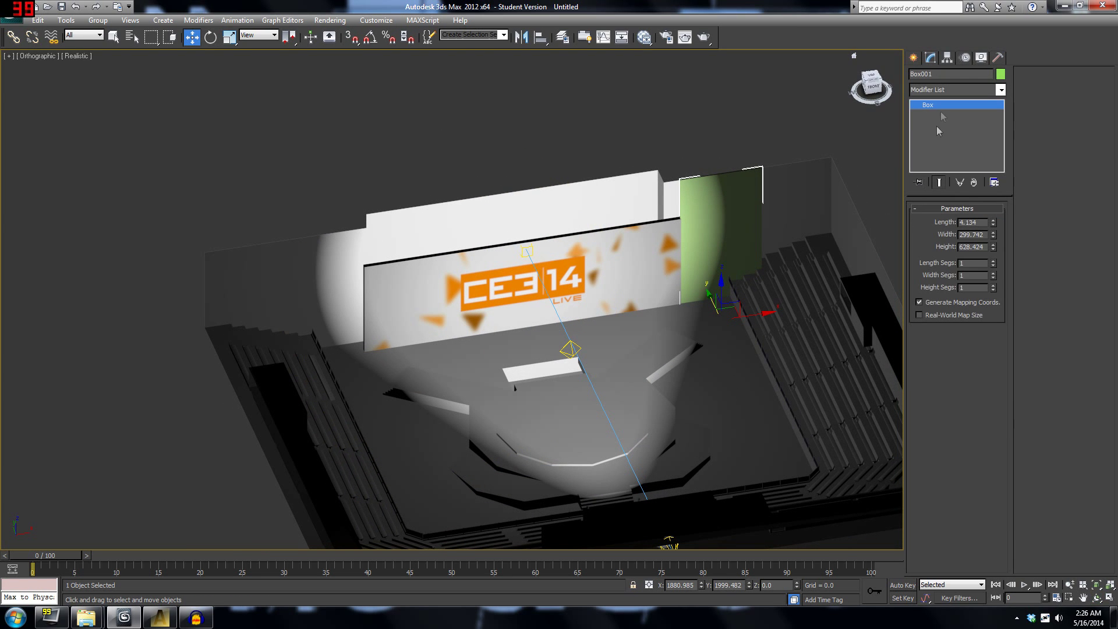
right_click(687, 198)
mouse_move(769, 306)
click(827, 315)
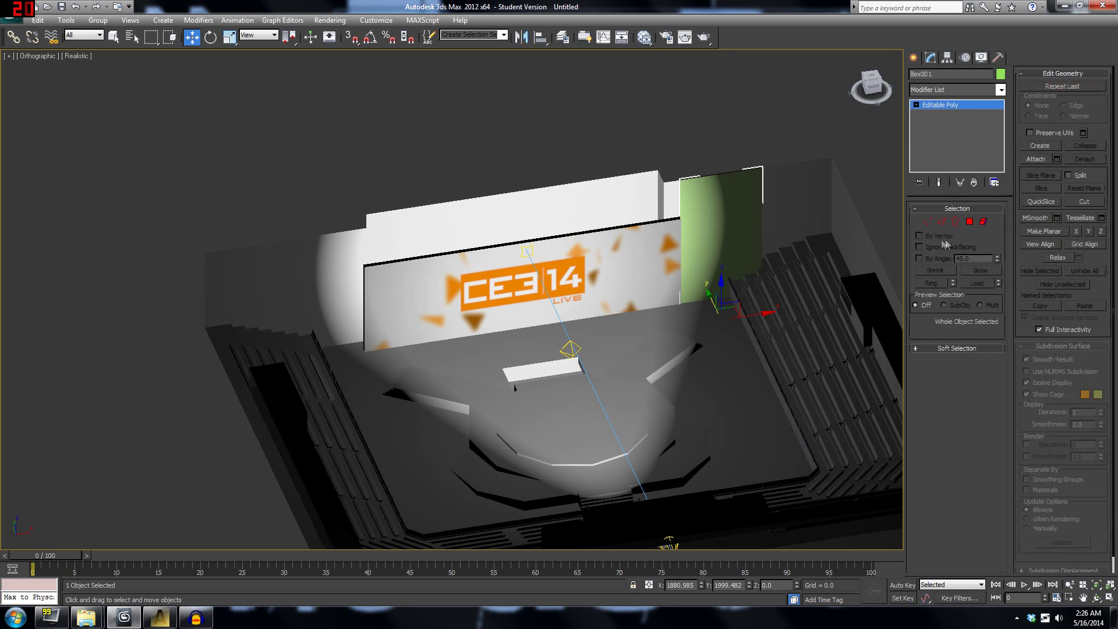
Move one side's vertices along X to stretch the box across the back of the stage.
click(928, 222)
drag(638, 379, 703, 52)
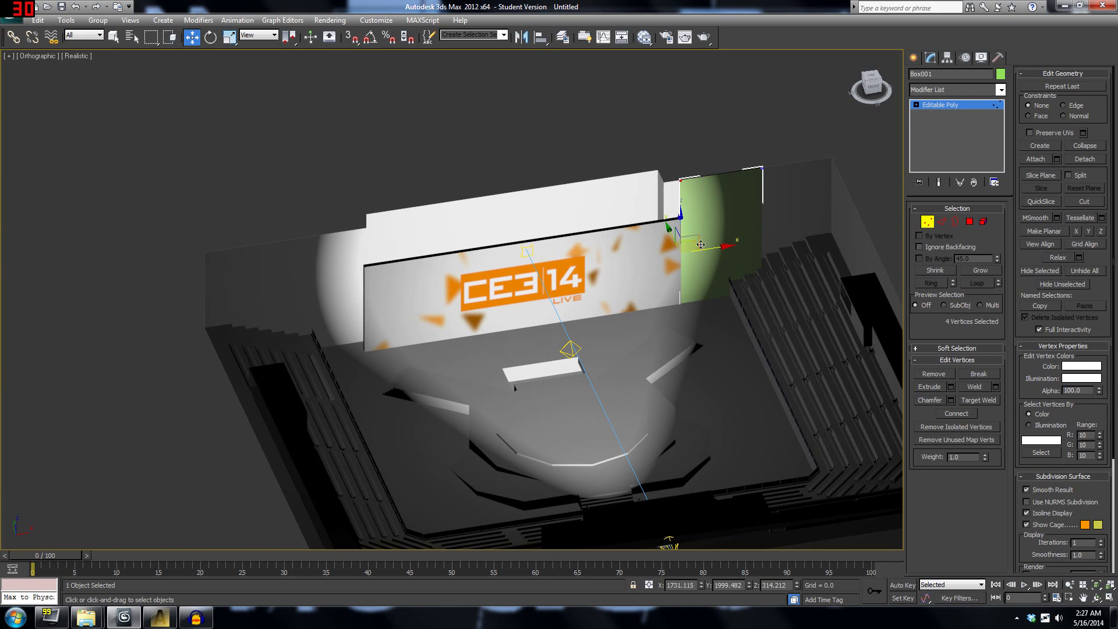
drag(707, 248, 302, 278)
drag(792, 206, 719, 130)
click(1096, 598)
drag(476, 326, 454, 303)
Test-render the stage with the backdrop panel from two orbited angles.
click(350, 21)
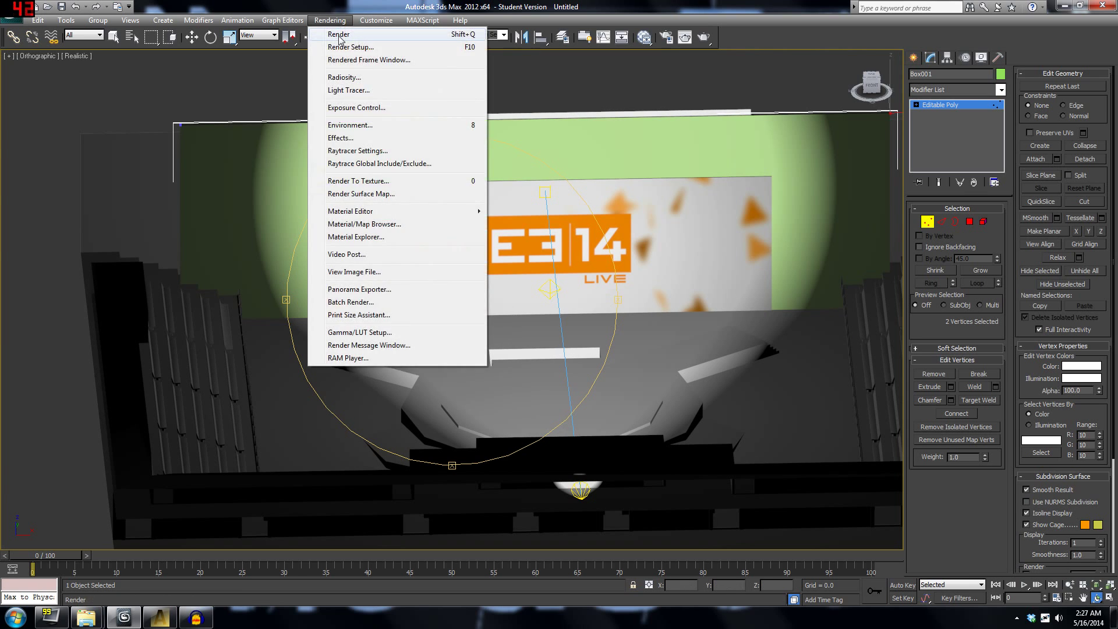
click(353, 33)
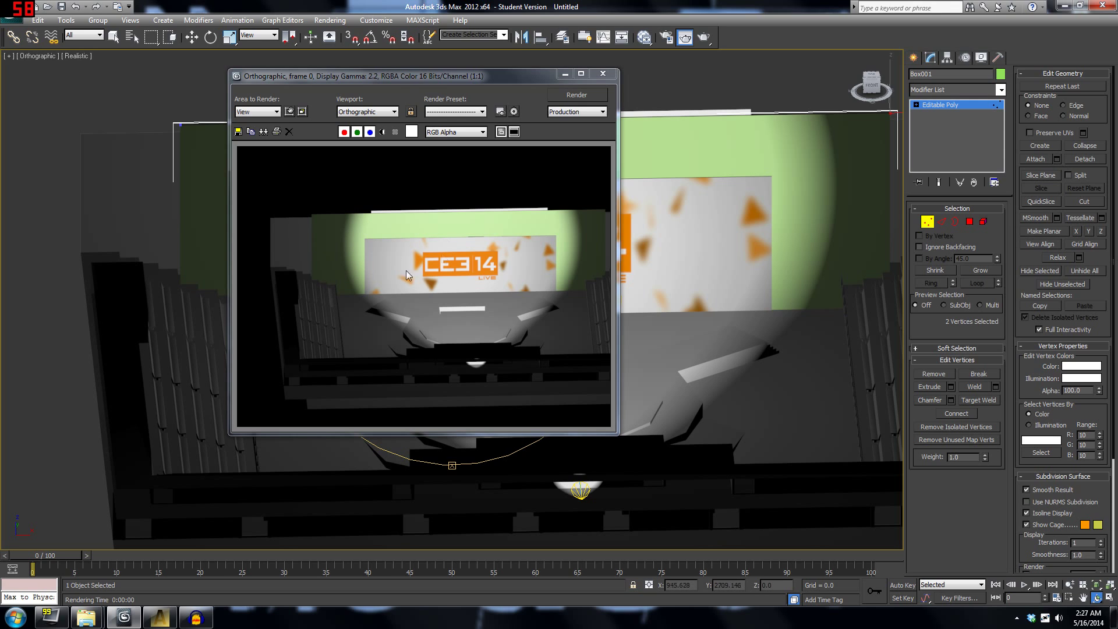
click(601, 74)
drag(603, 82, 443, 215)
click(330, 20)
click(325, 30)
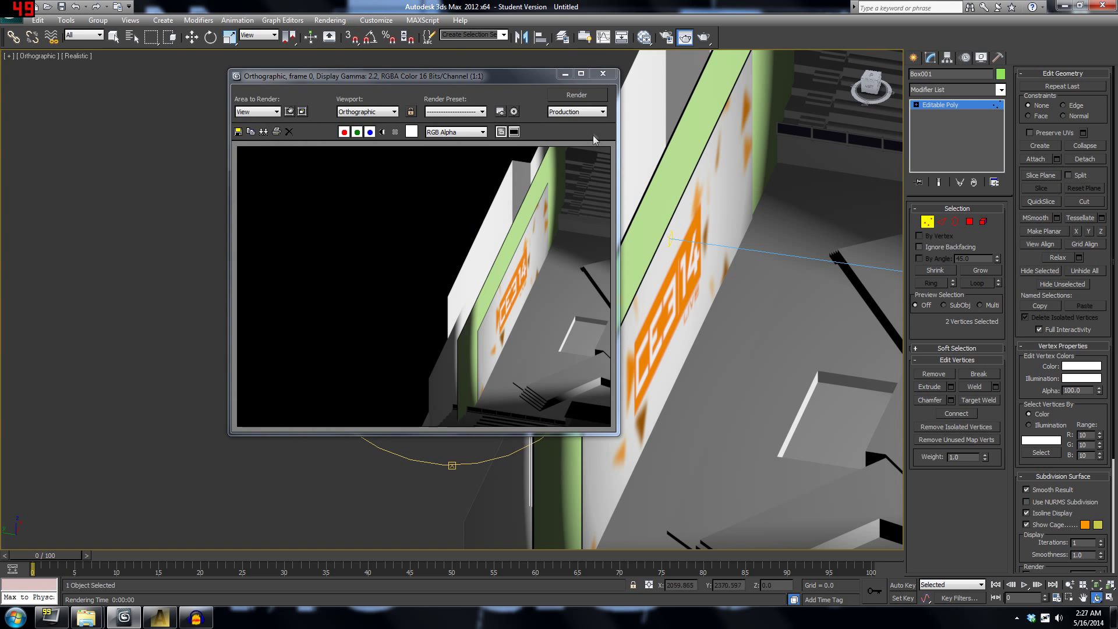
click(602, 74)
Delete the green backdrop box Box001 from the scene.
mouse_move(460, 298)
mouse_down()
mouse_move(474, 300)
mouse_move(450, 293)
mouse_up()
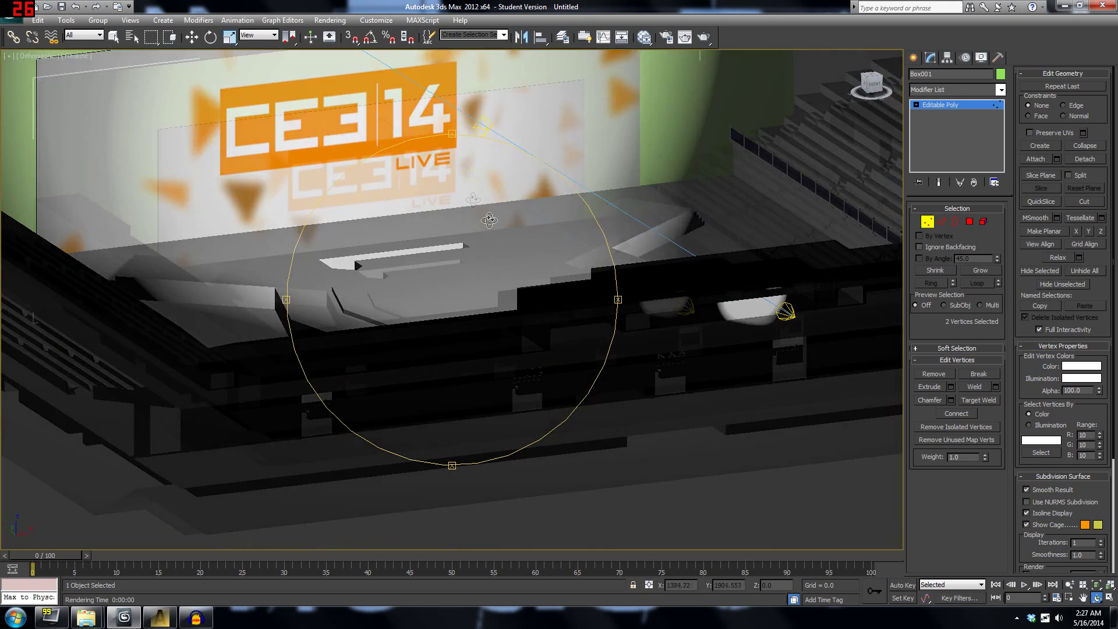
scroll(484, 240, down, 4)
key(w)
key(Delete)
scroll(466, 321, up, 3)
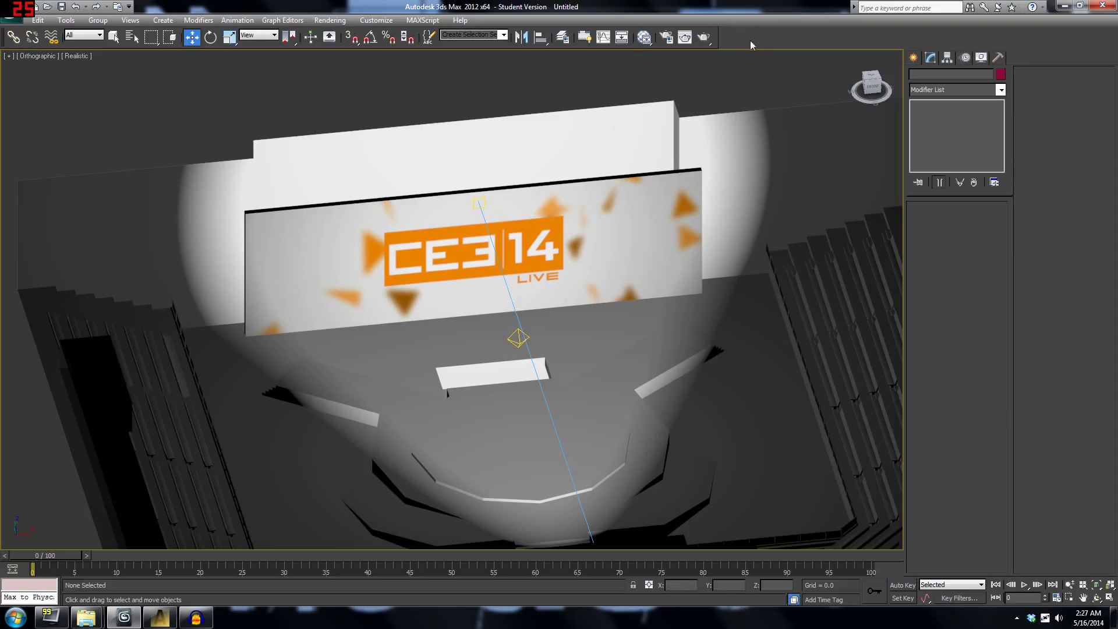
middle_drag(496, 442, 533, 350)
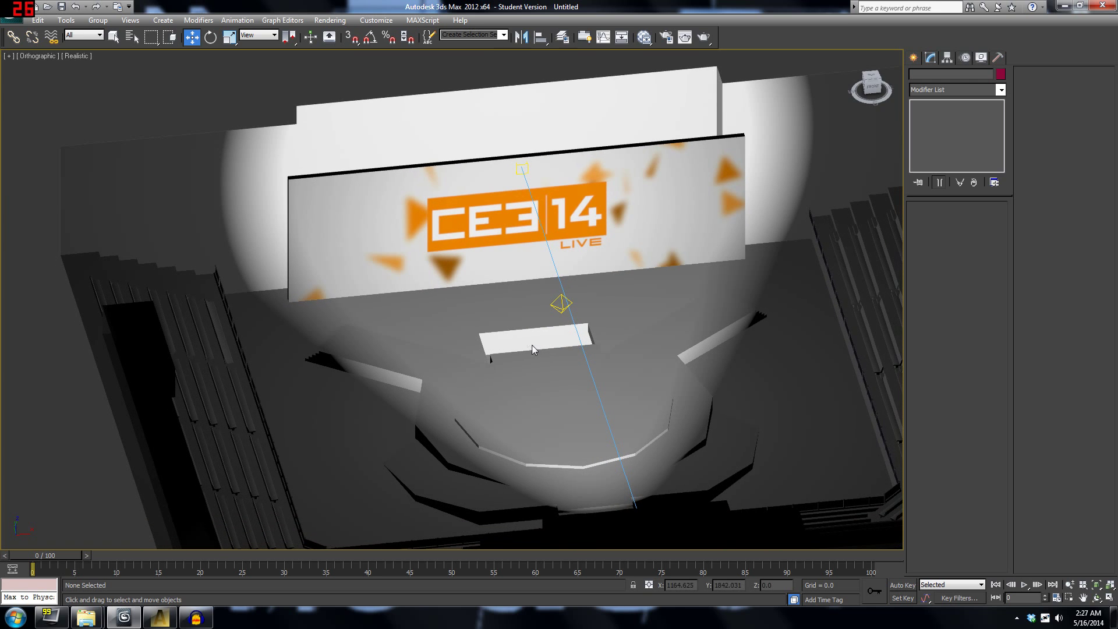
middle_drag(309, 239, 313, 176)
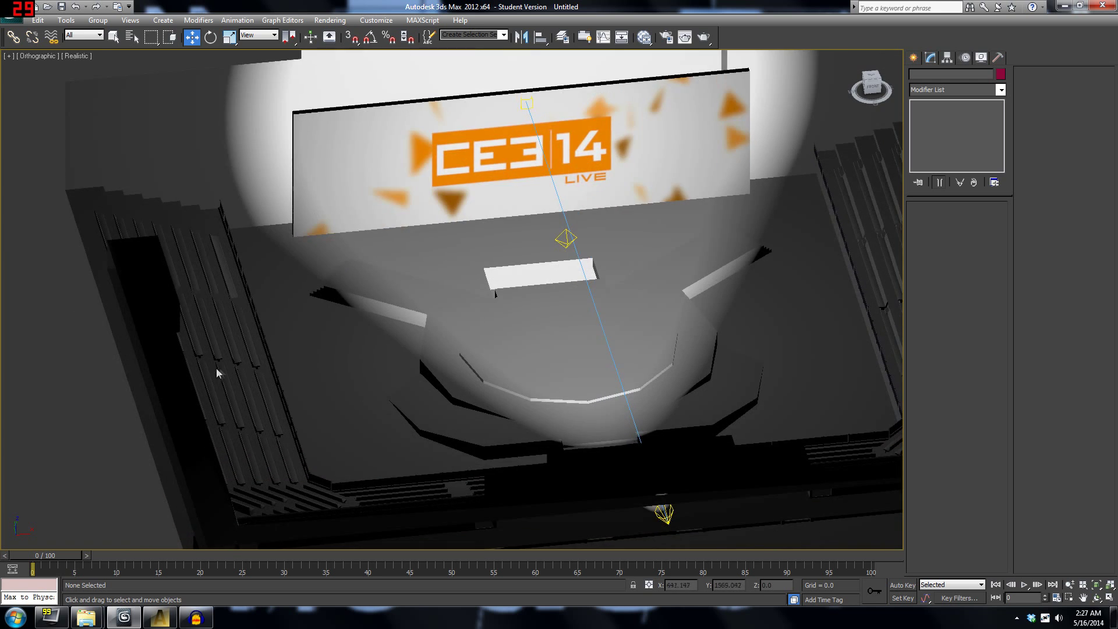
scroll(216, 373, down, 2)
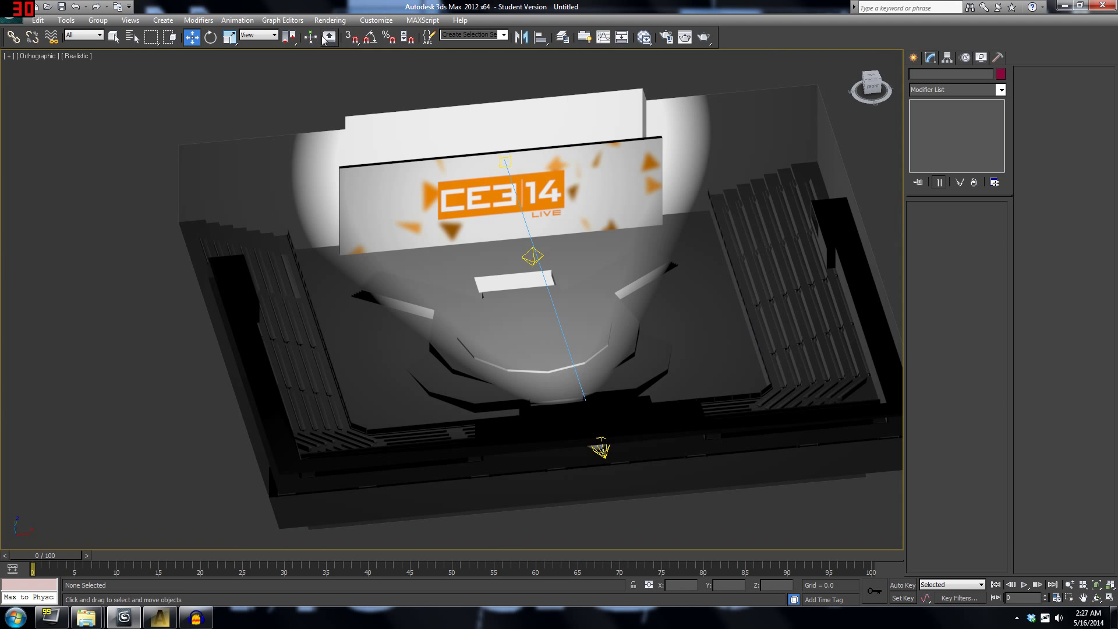
middle_drag(454, 182, 408, 179)
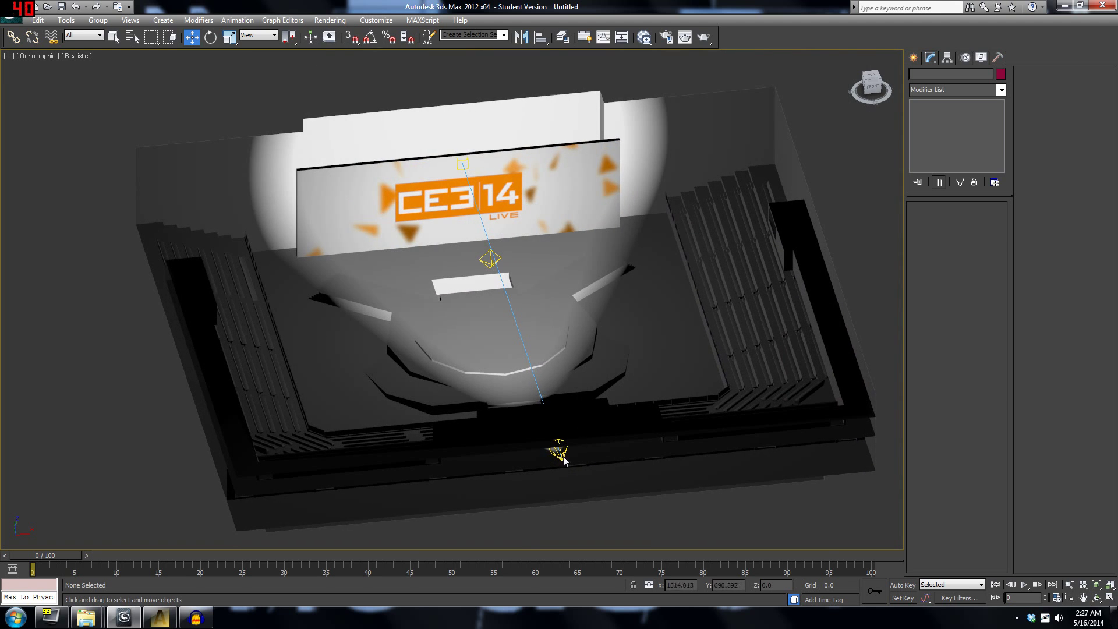
scroll(655, 326, up, 5)
click(410, 248)
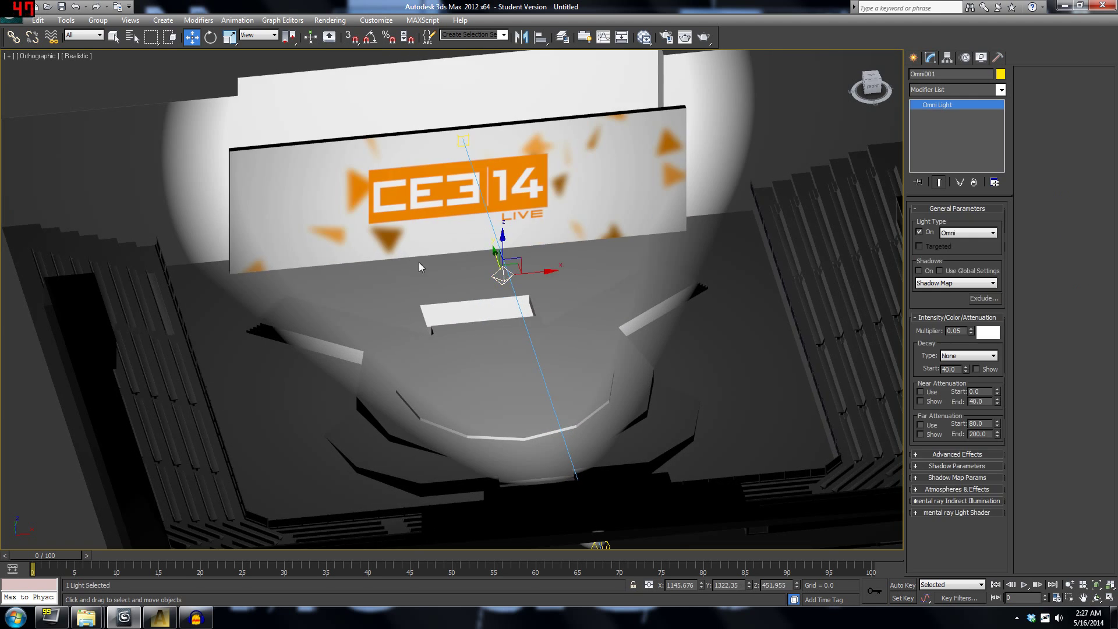
scroll(495, 284, up, 2)
scroll(495, 284, down, 3)
click(120, 241)
middle_drag(117, 250, 141, 242)
right_click(696, 446)
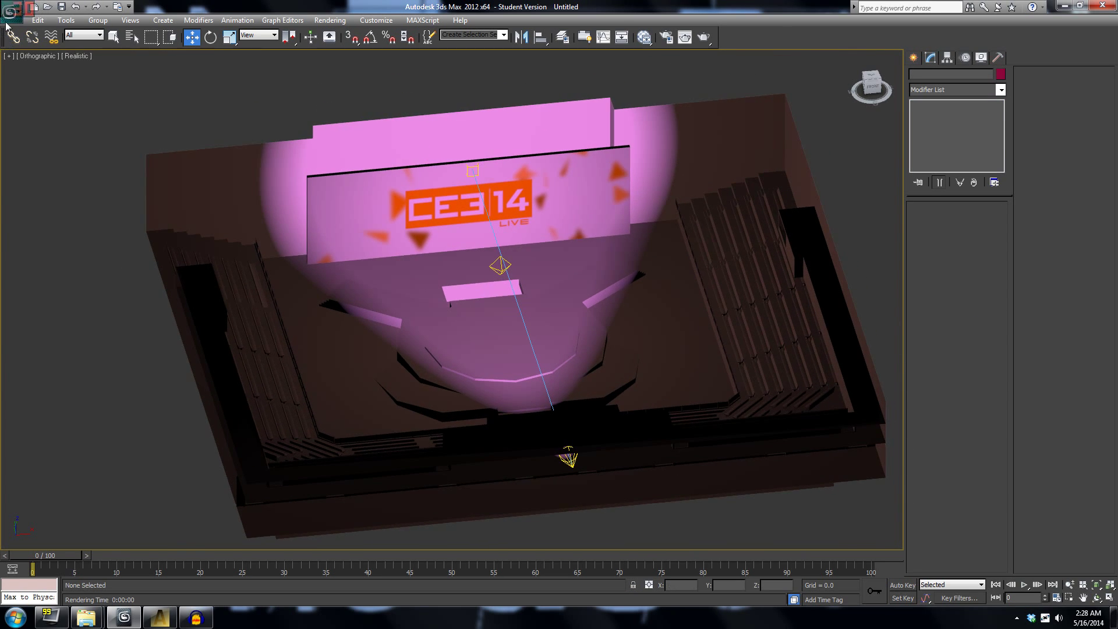
Import stage_Lightmap.obj as three meshes, skipping the missing stage_0.tif texture.
click(8, 18)
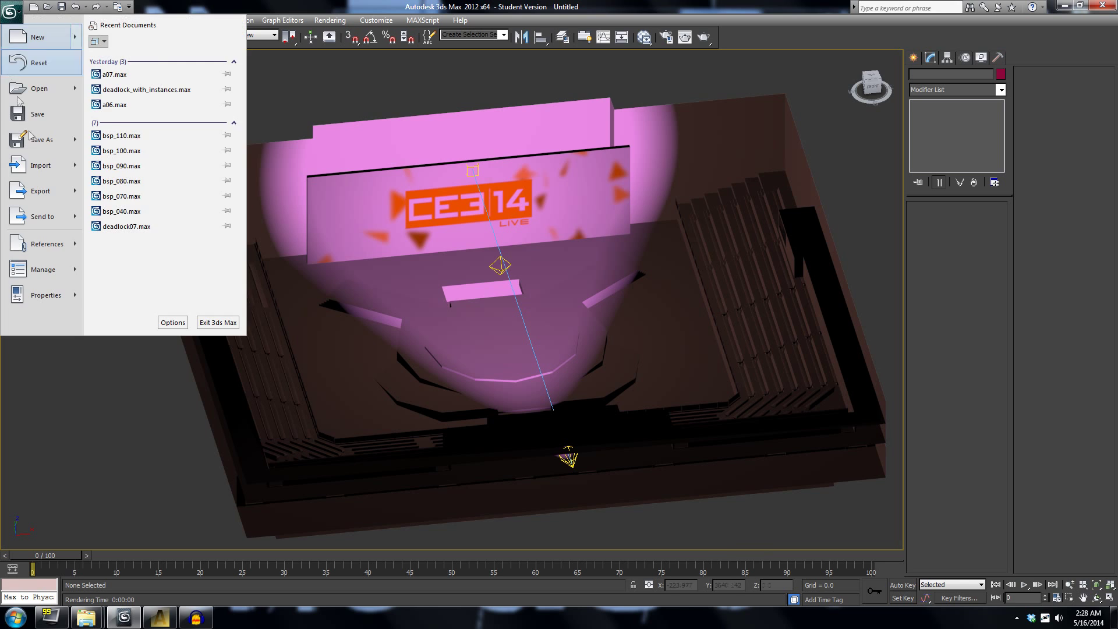
mouse_move(41, 165)
click(129, 64)
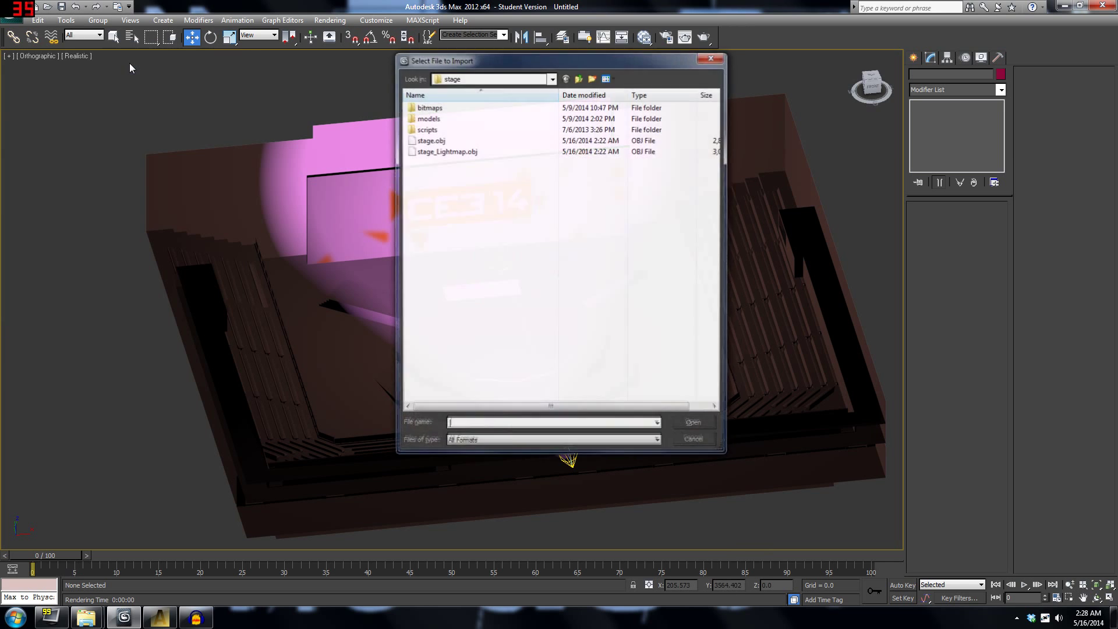
double_click(442, 153)
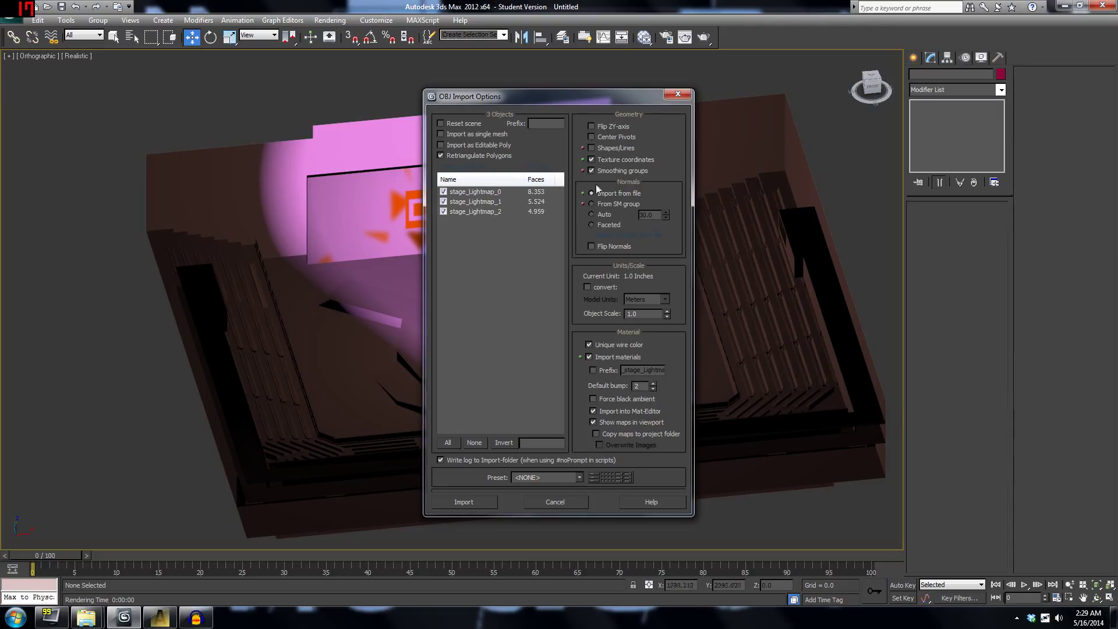
click(488, 503)
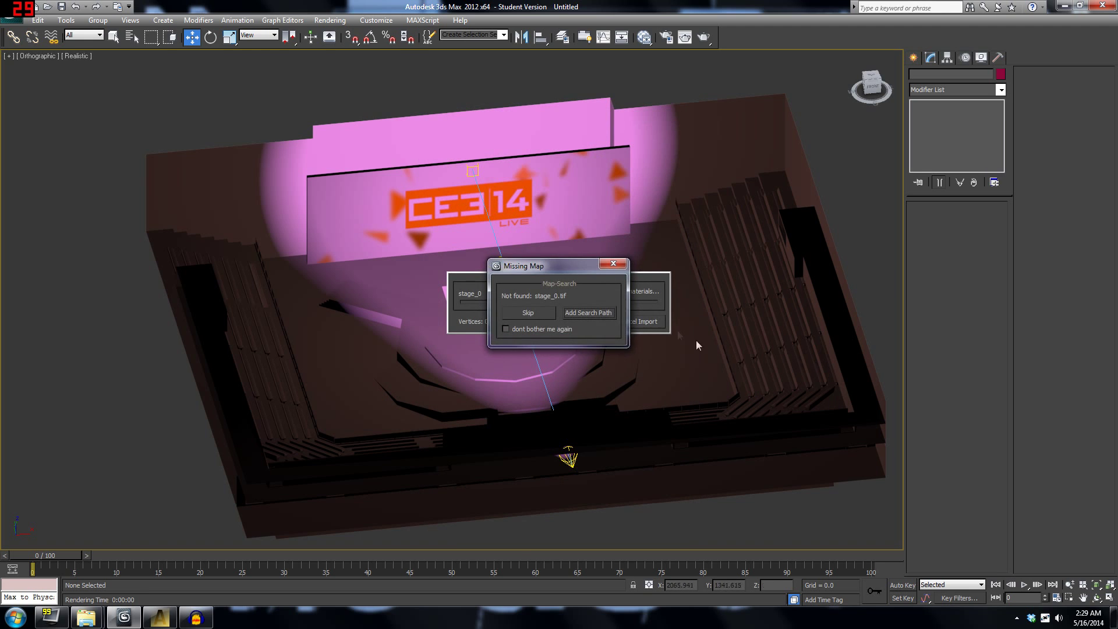
click(540, 314)
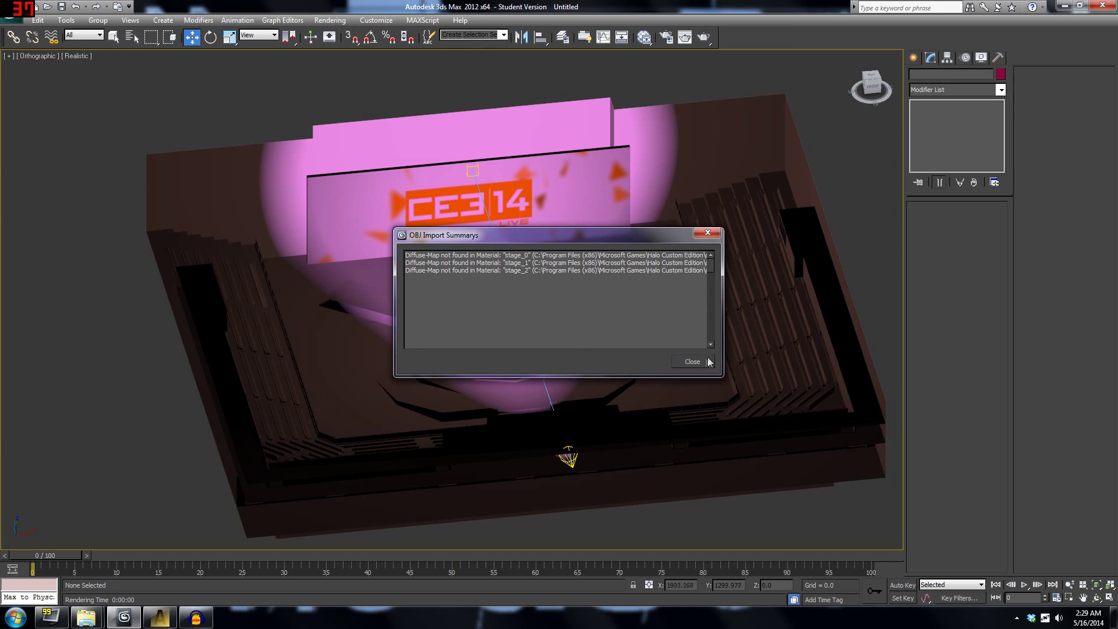
click(707, 361)
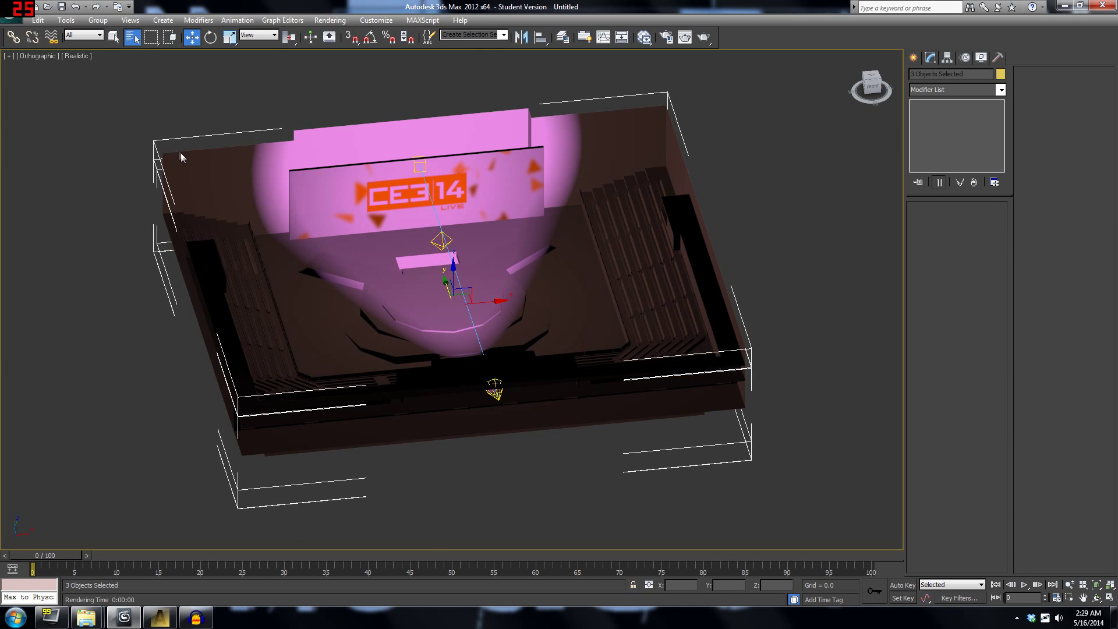
Select stage_Lightmap_0 through stage_Lightmap_2 by name and apply one Projection modifier to them.
key(h)
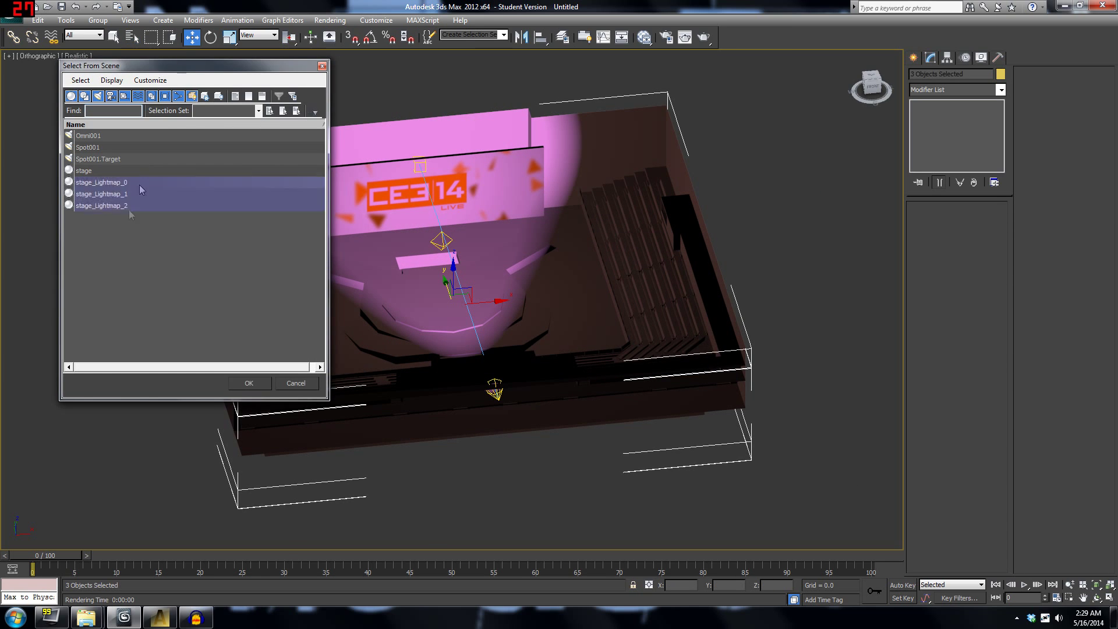
key(Return)
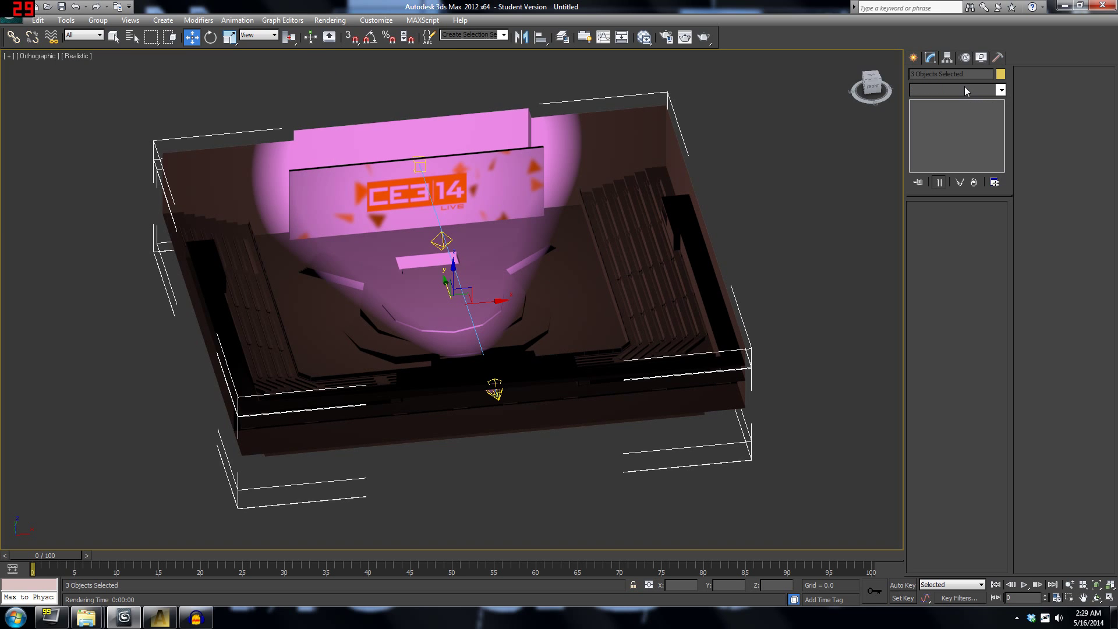
click(964, 88)
key(p)
key(p)
key(p)
key(p)
key(p)
key(p)
key(p)
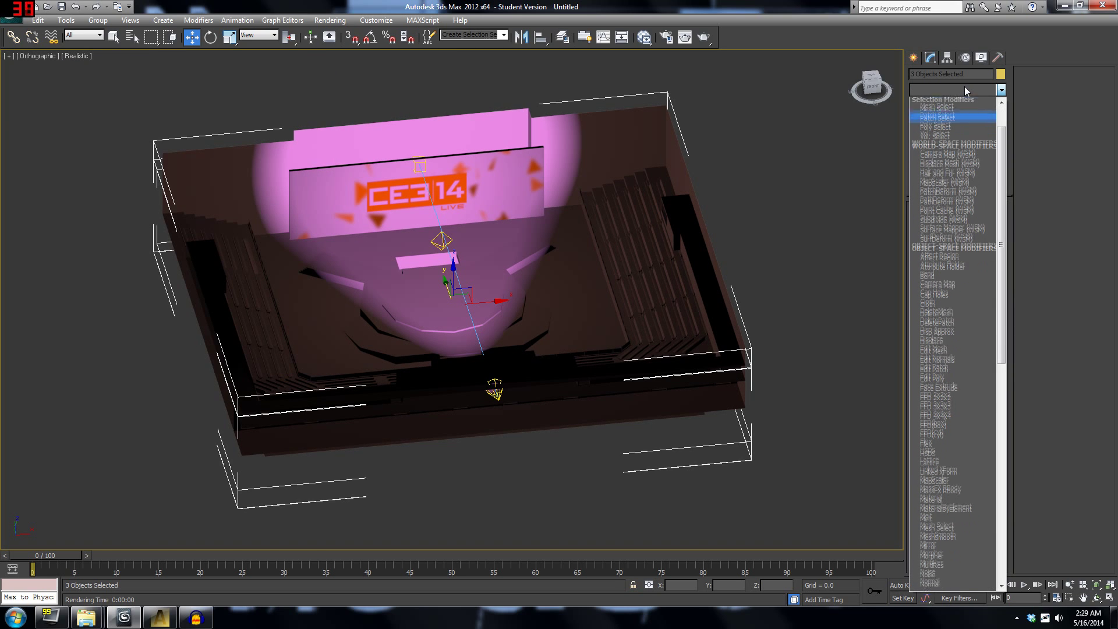
key(p)
key(p)
key(p)
key(p)
key(p)
key(p)
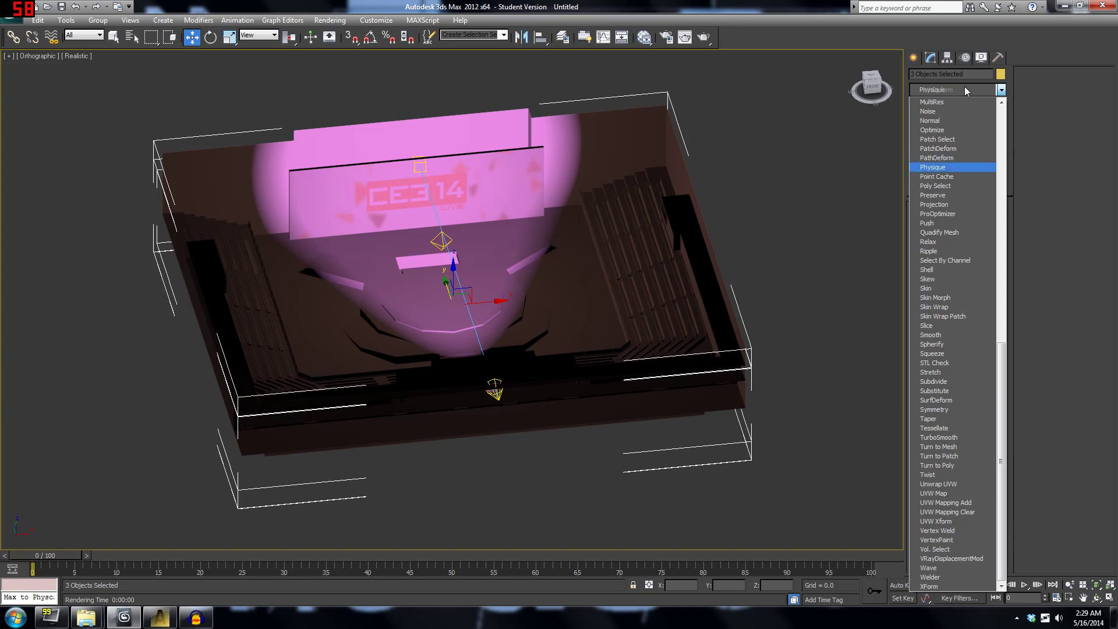
key(Return)
middle_drag(620, 278, 635, 326)
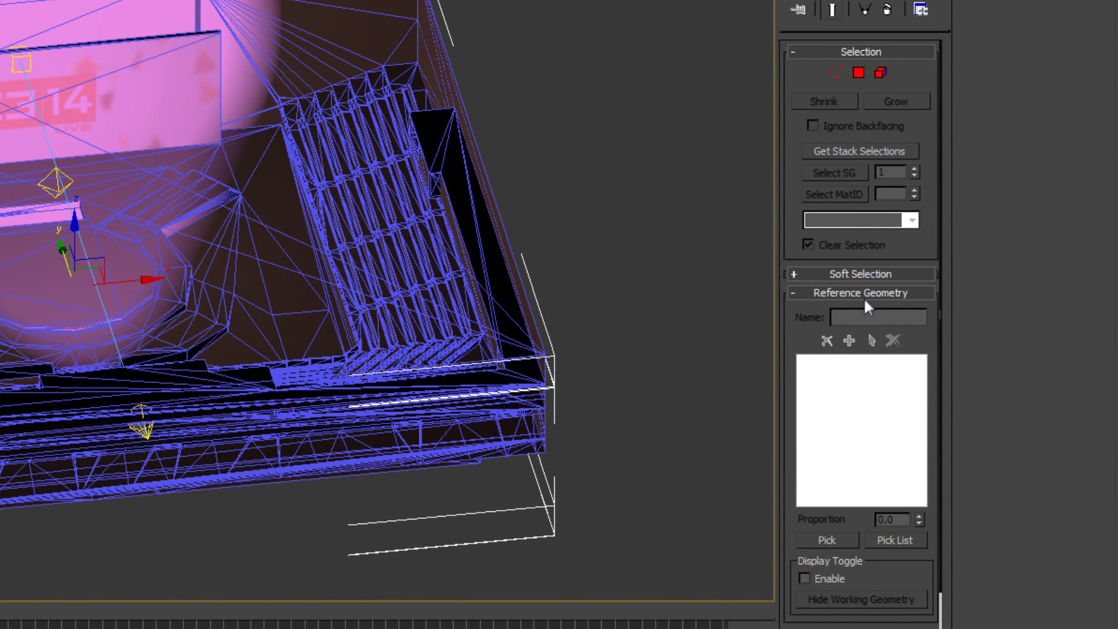
Add the stage mesh as the Projection's reference geometry and turn off the cage display.
click(869, 295)
click(874, 295)
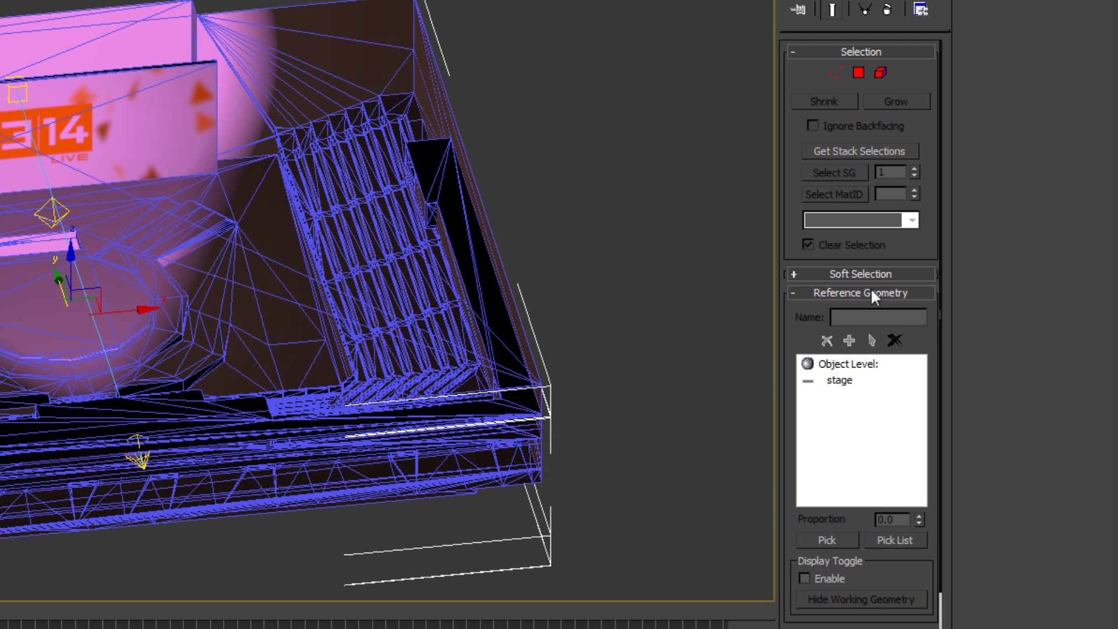
click(872, 293)
click(866, 313)
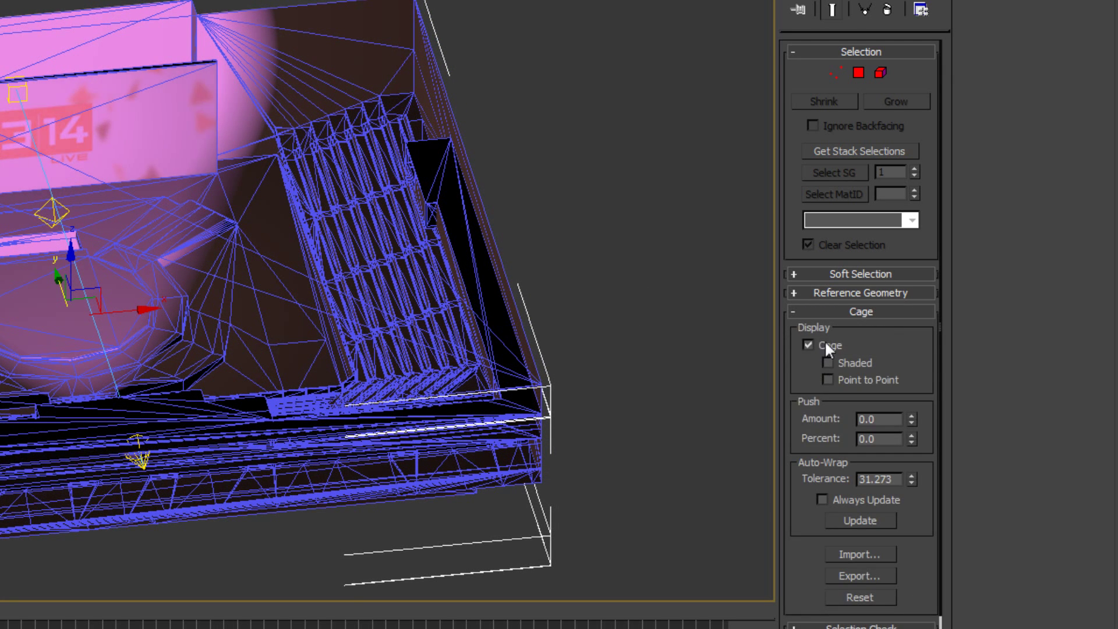
click(827, 346)
click(873, 312)
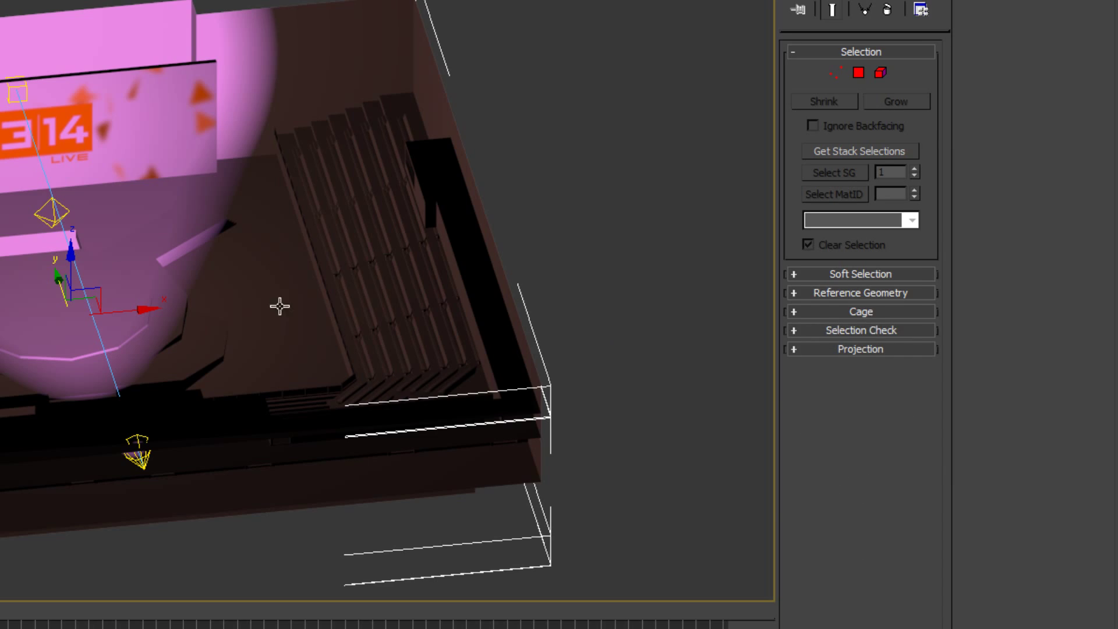
middle_drag(280, 306, 285, 339)
scroll(285, 339, up, 2)
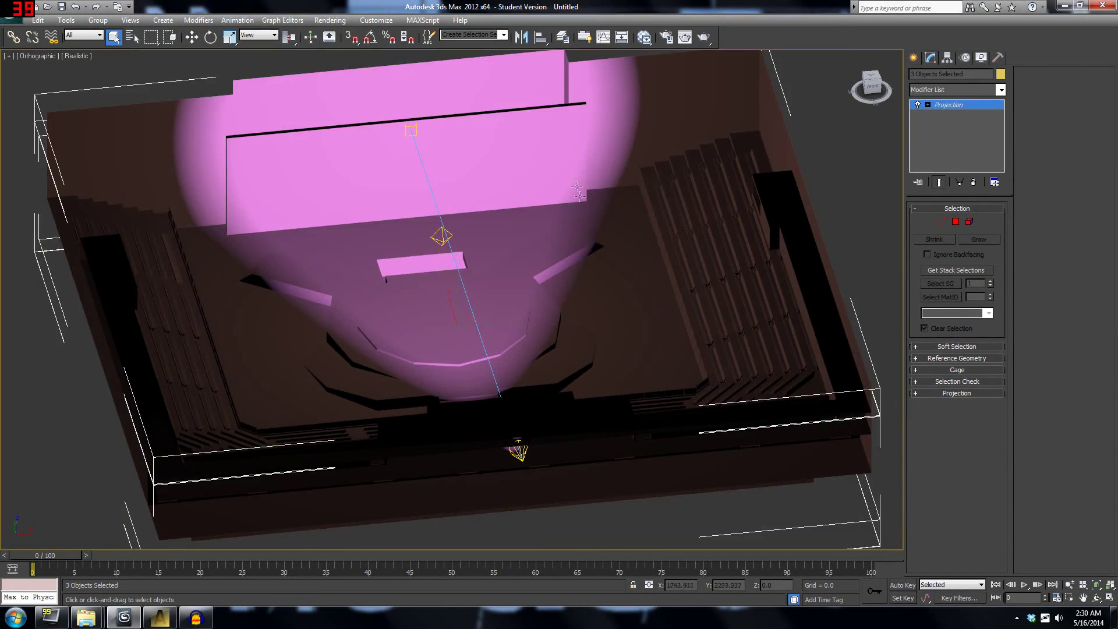
middle_drag(600, 191, 613, 210)
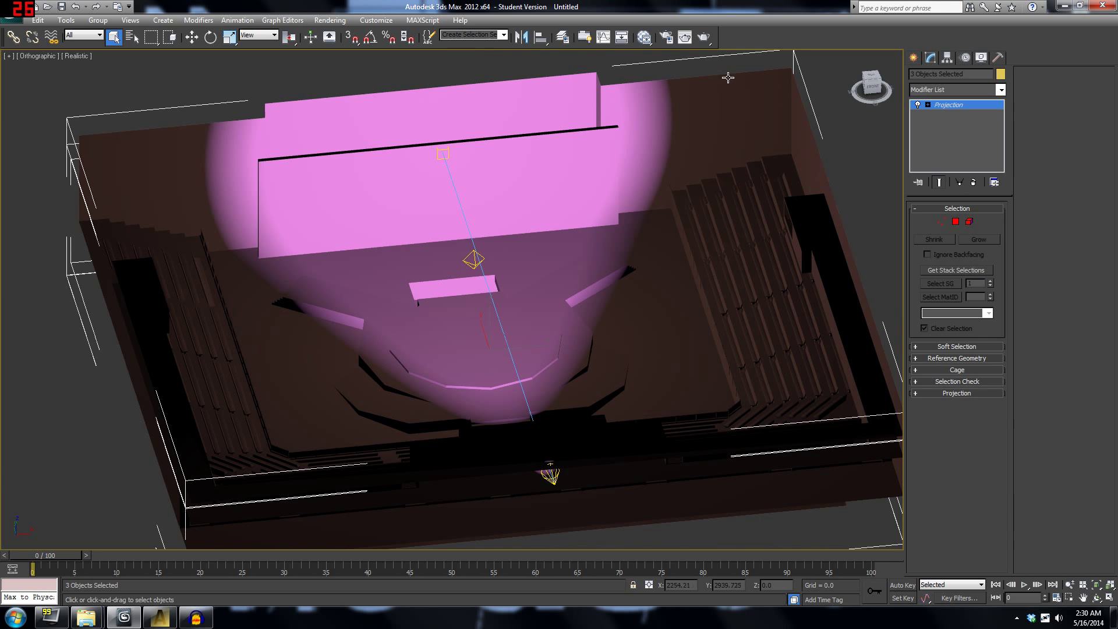
Disable cast and receive shadows on the three lightmap objects and exclude them from advanced lighting.
right_click(119, 113)
click(149, 129)
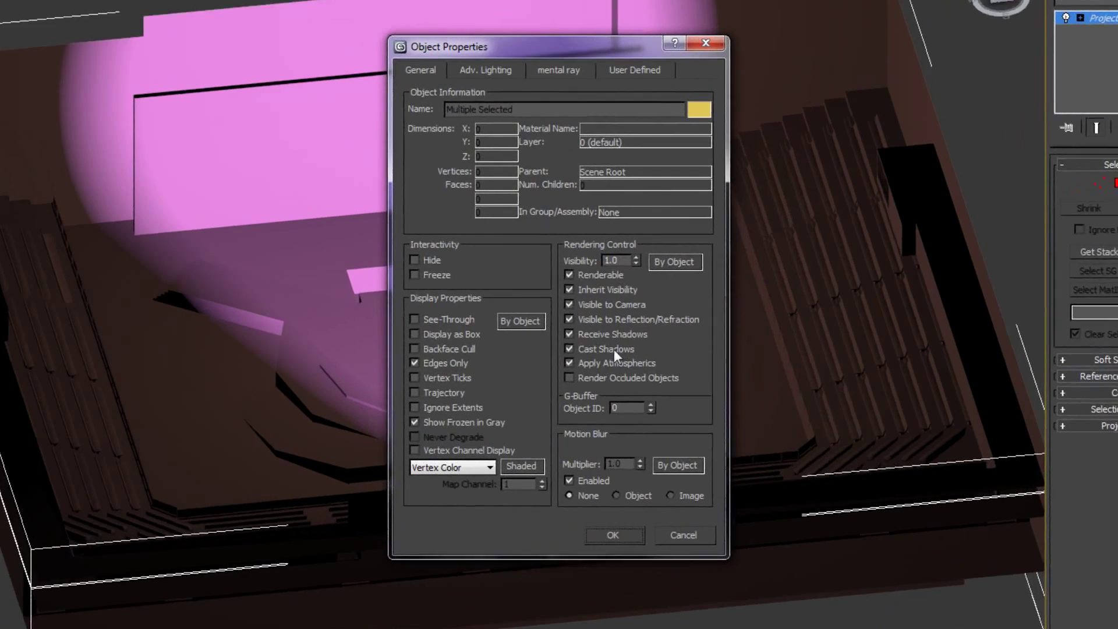
click(597, 339)
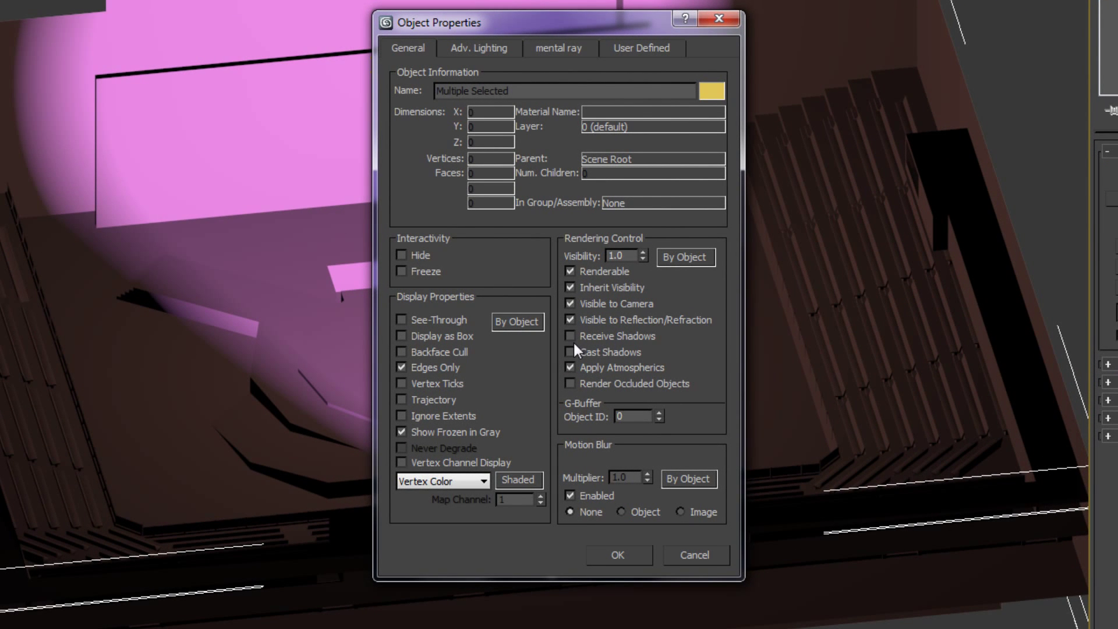
click(484, 49)
click(451, 152)
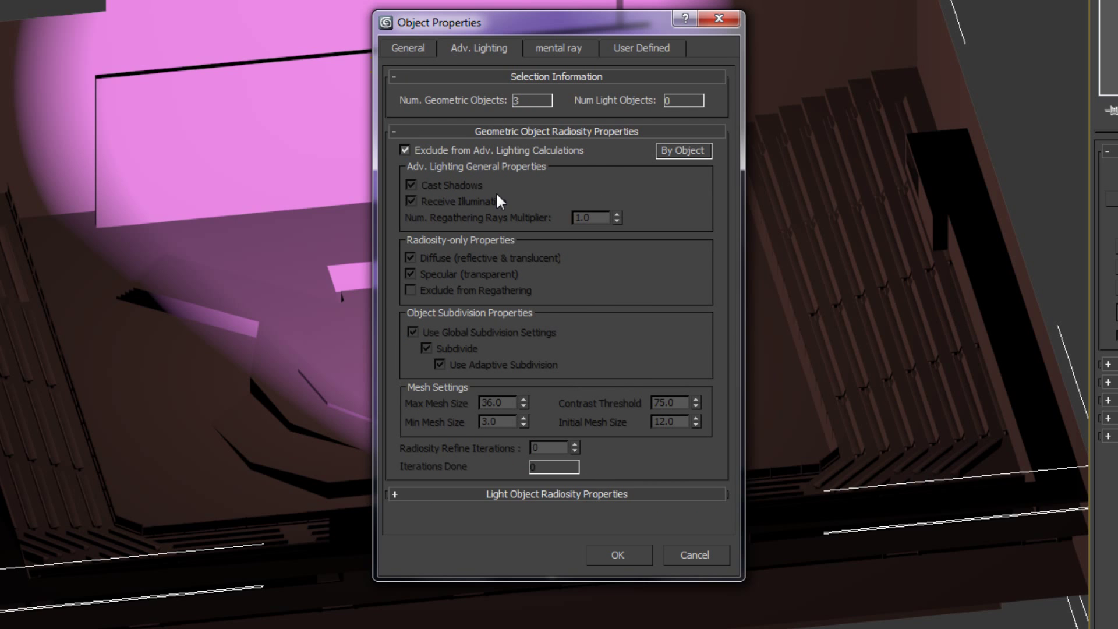
click(611, 560)
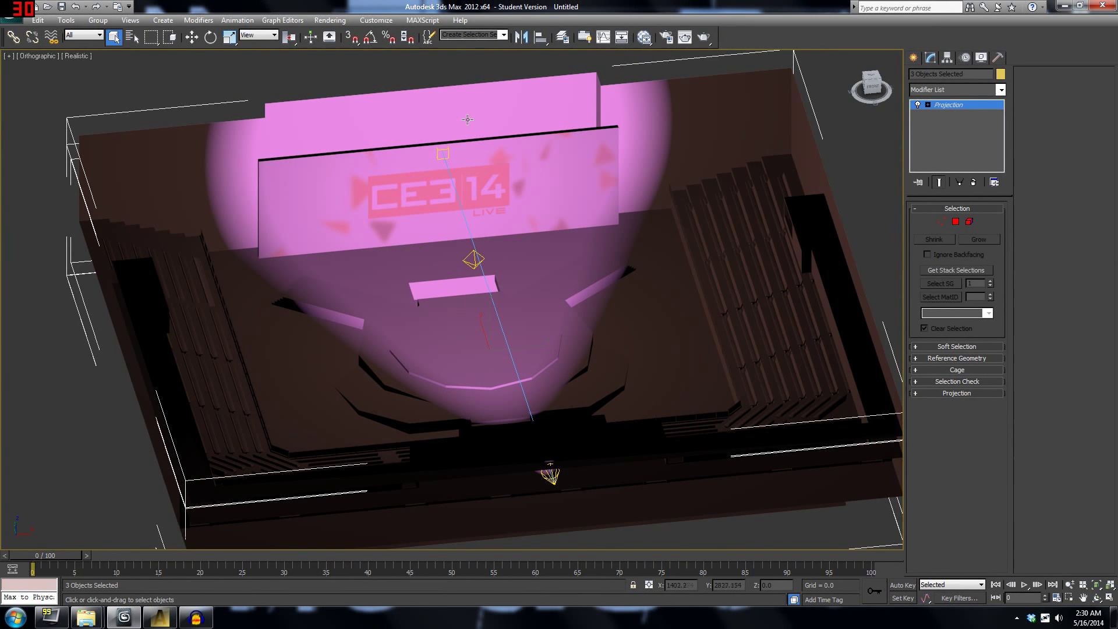
click(329, 20)
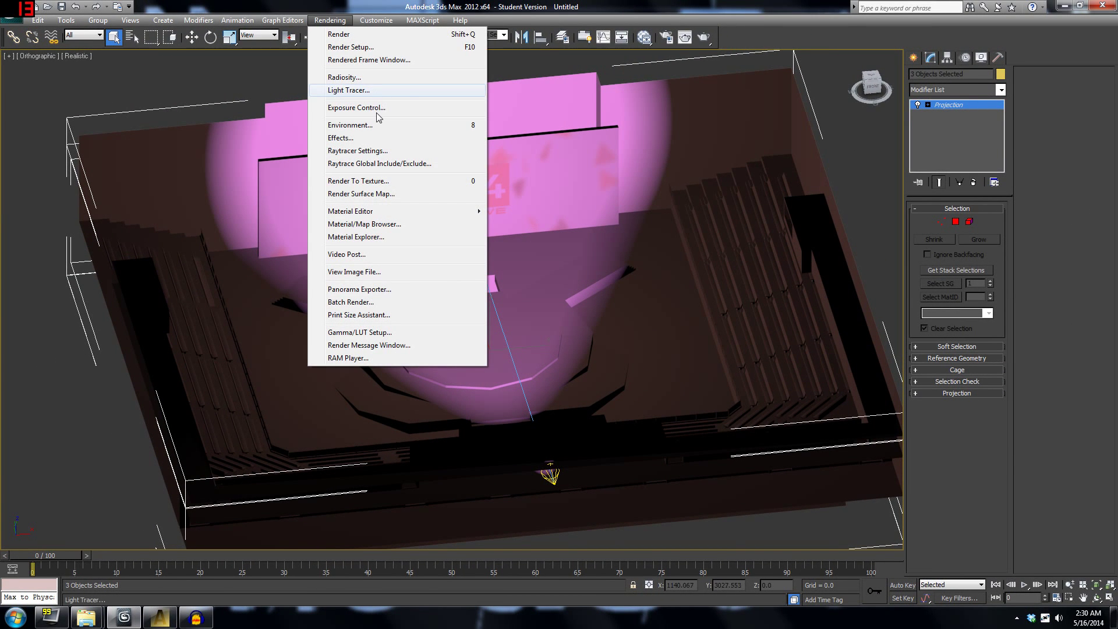
Open Render To Texture for the three lightmap objects and change their edge padding from 2 to 4.
click(354, 185)
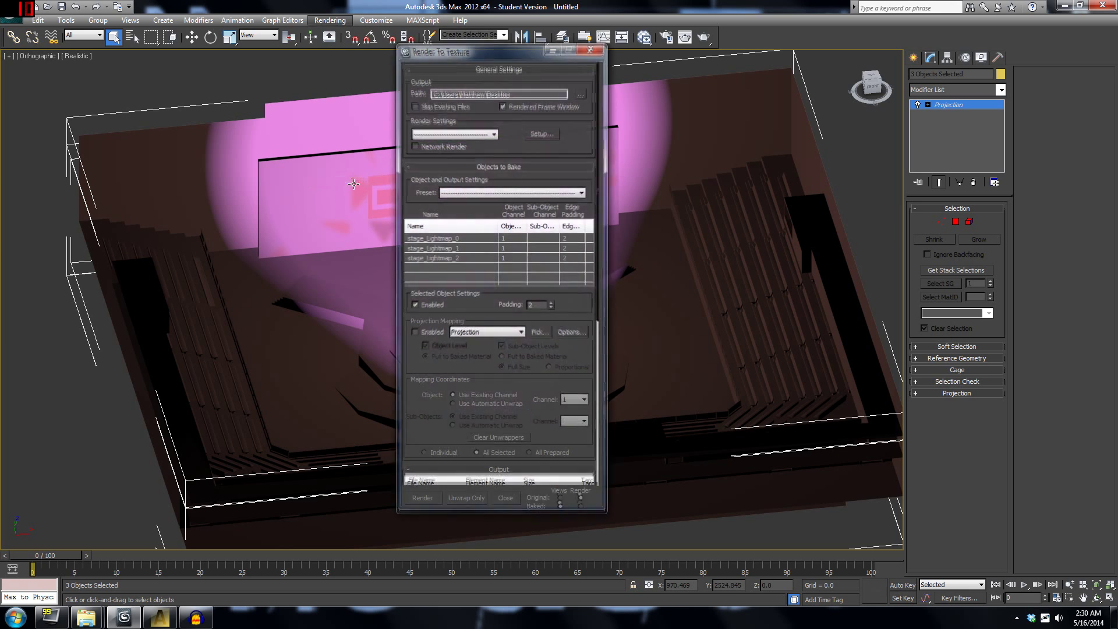
mouse_move(479, 59)
mouse_down()
mouse_move(555, 59)
mouse_move(498, 56)
mouse_up()
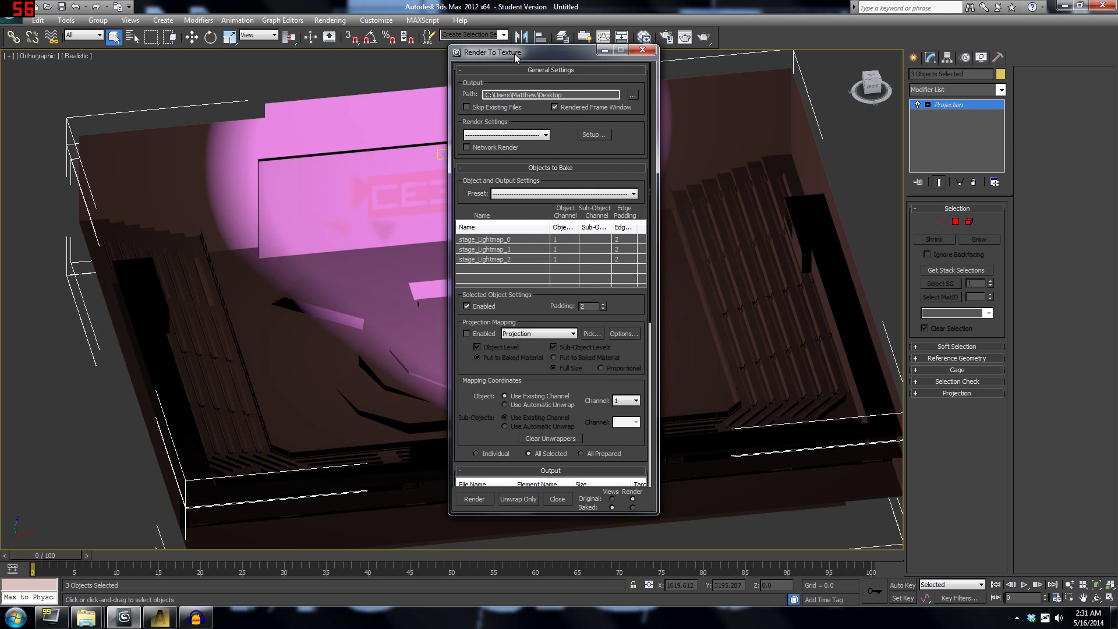
drag(512, 53, 551, 51)
scroll(643, 379, down, 10)
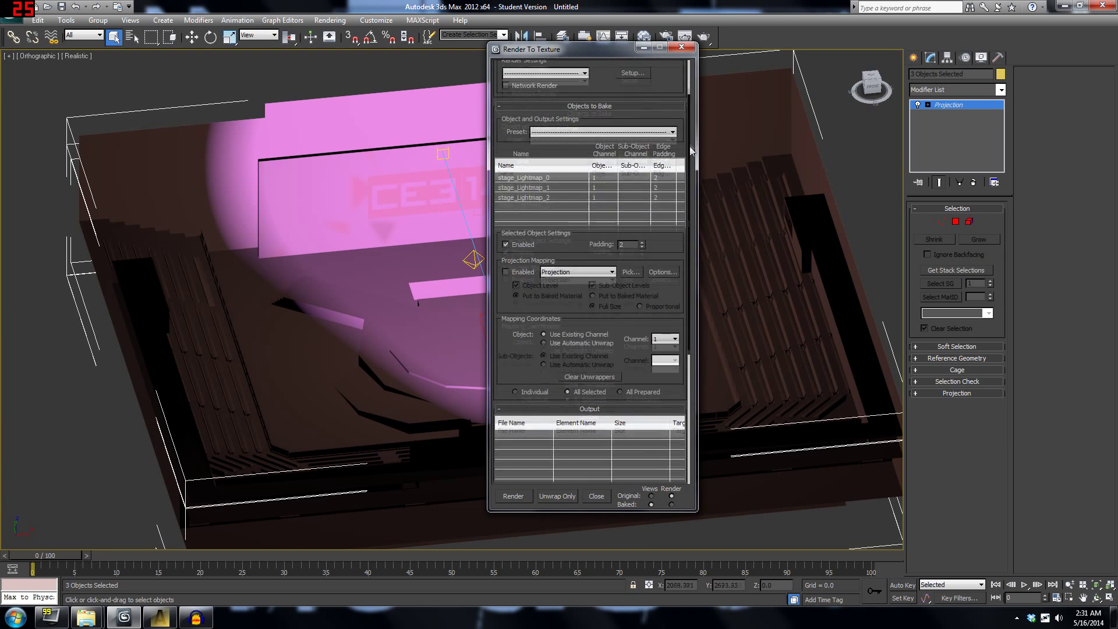
scroll(643, 93, up, 10)
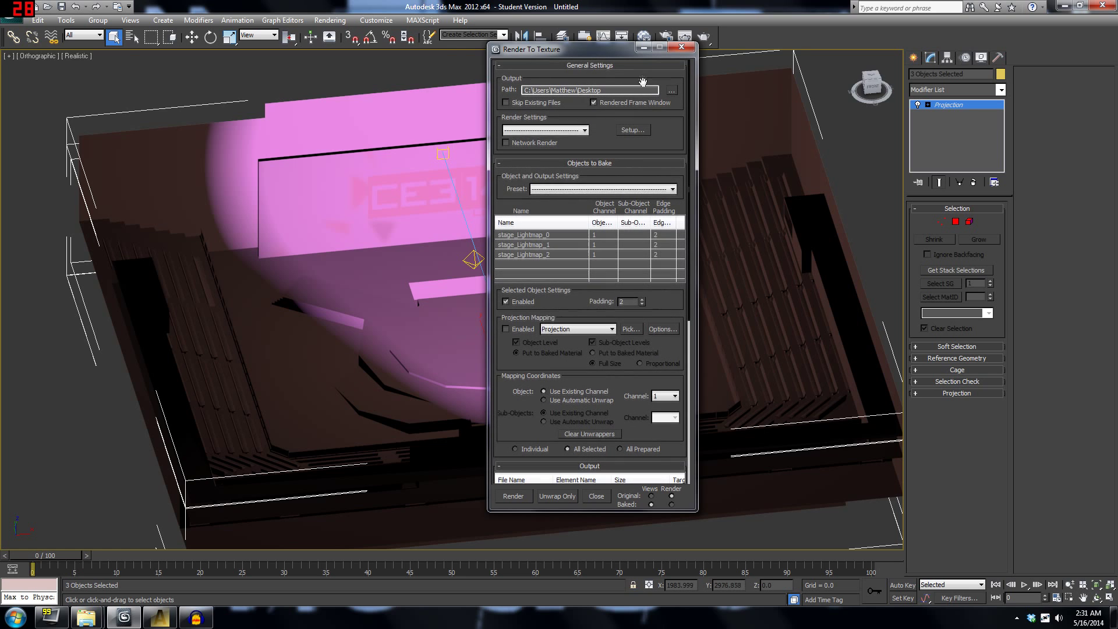
scroll(677, 206, down, 5)
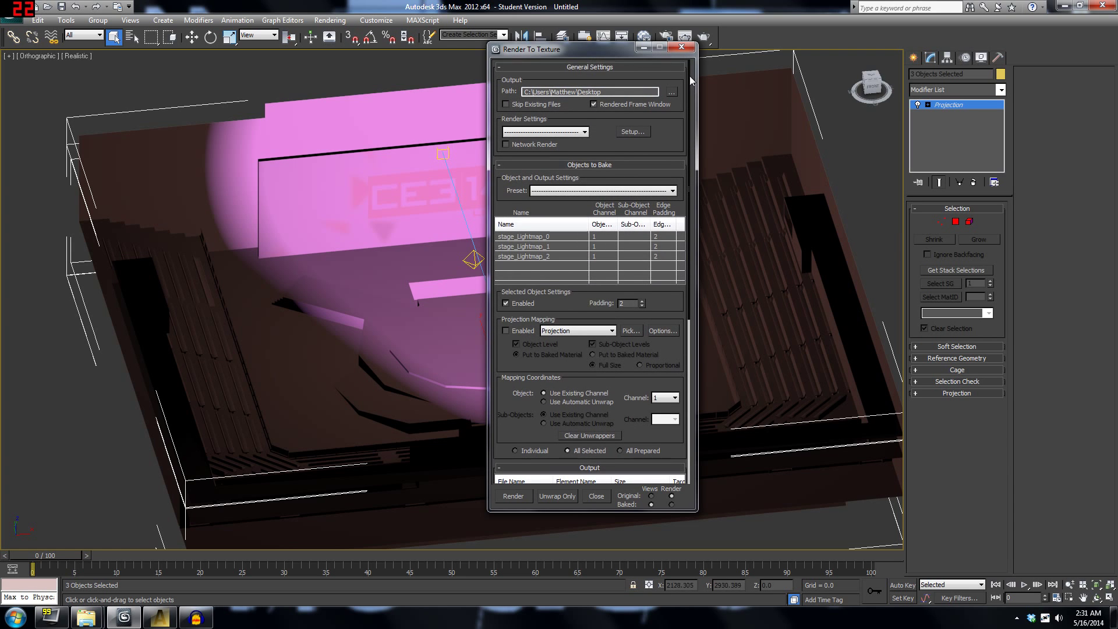
scroll(677, 207, up, 5)
drag(689, 158, 668, 228)
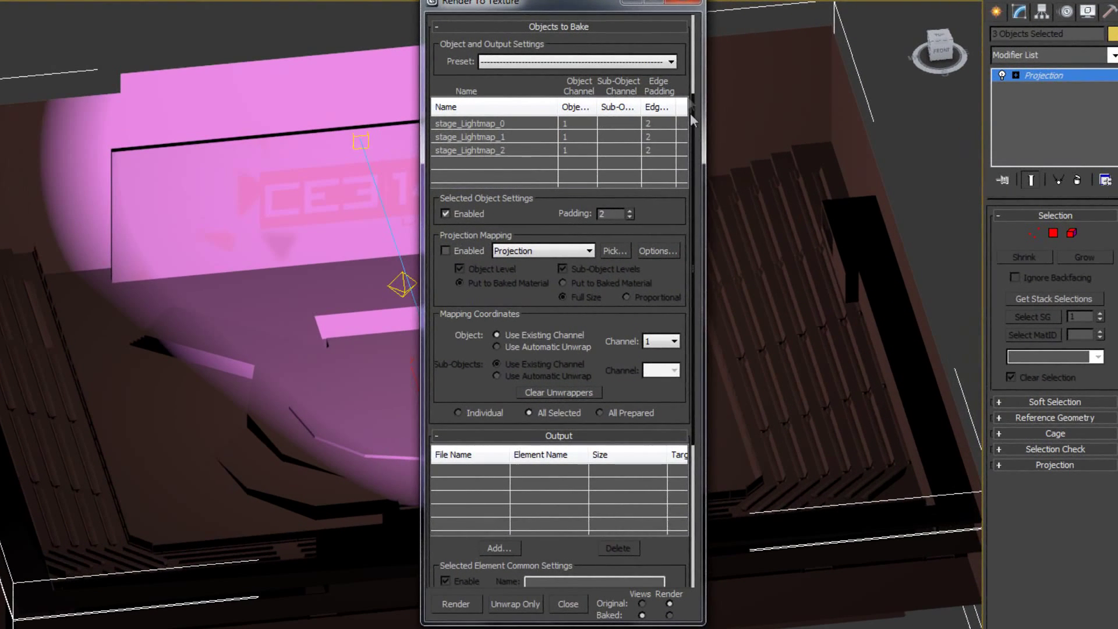
drag(688, 114, 685, 72)
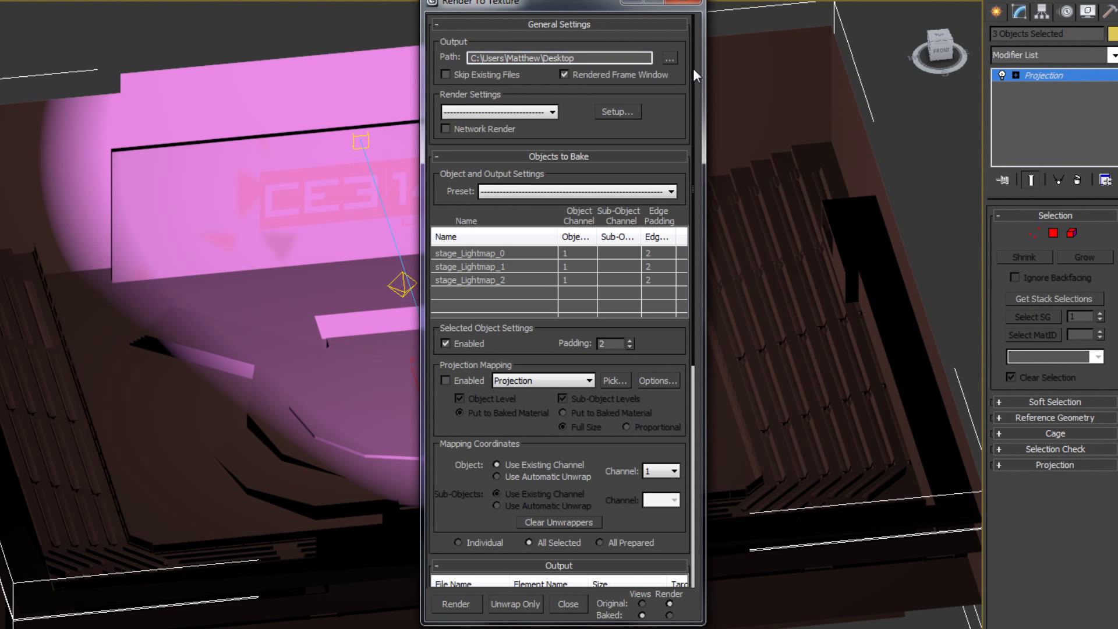
drag(692, 75, 676, 189)
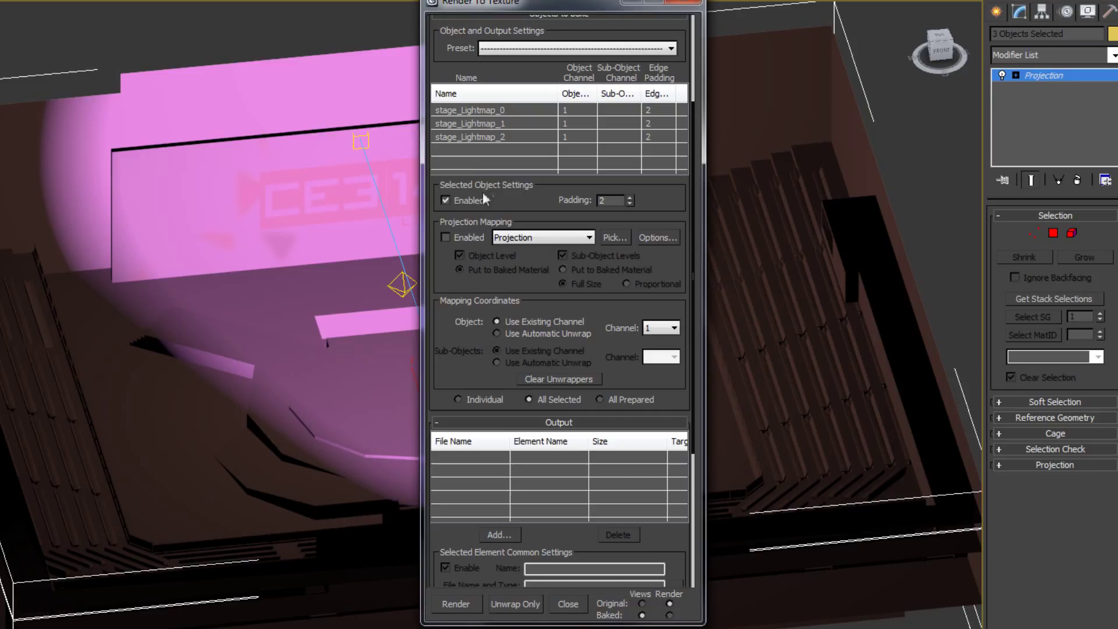
double_click(604, 199)
Enable projection mapping with the Projection modifier, turn off Use Cage, and set the offset to 1.0.
click(445, 237)
click(527, 238)
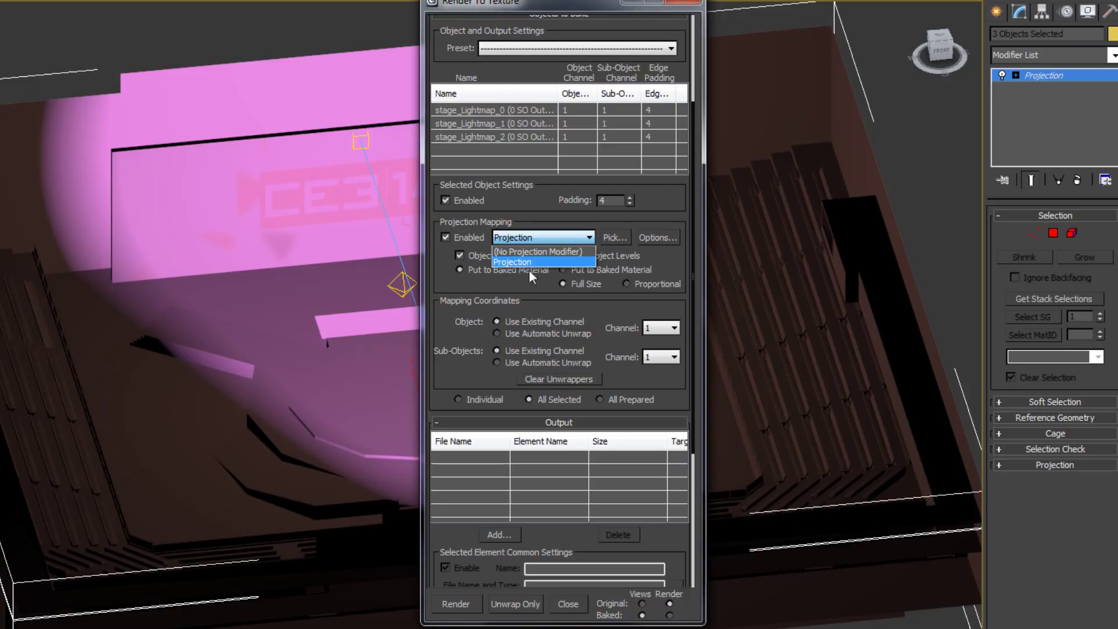
click(510, 262)
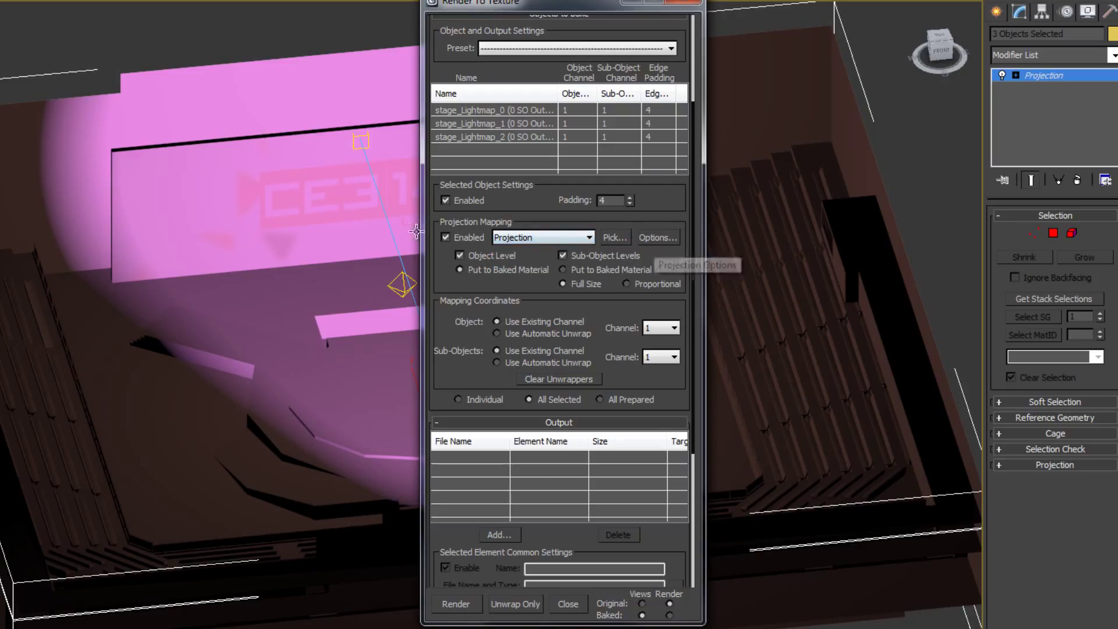
click(656, 237)
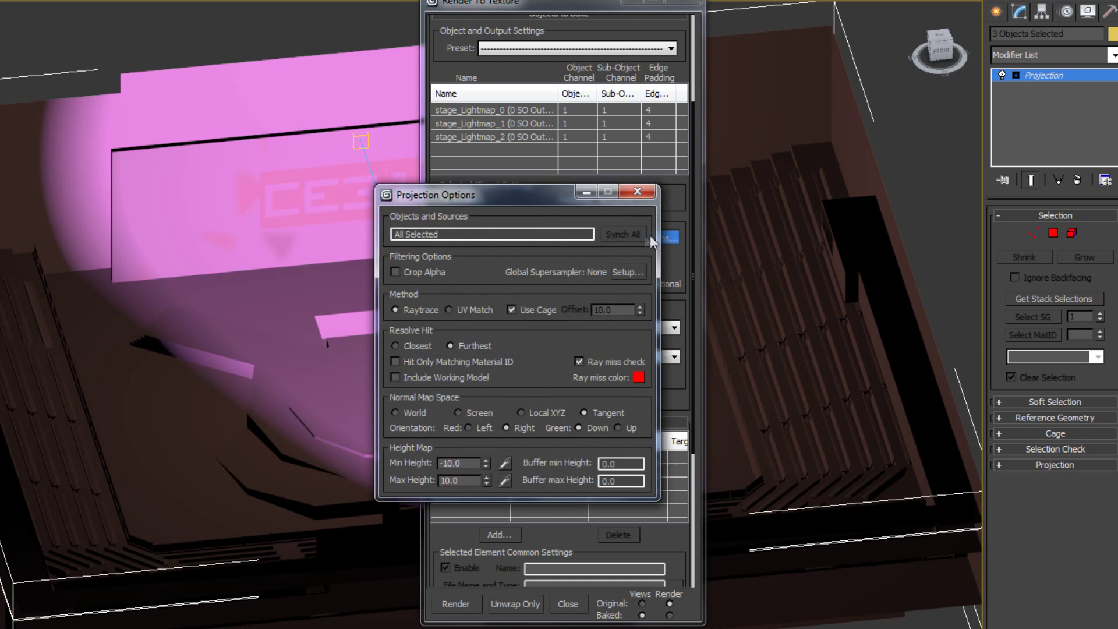
drag(524, 198, 686, 75)
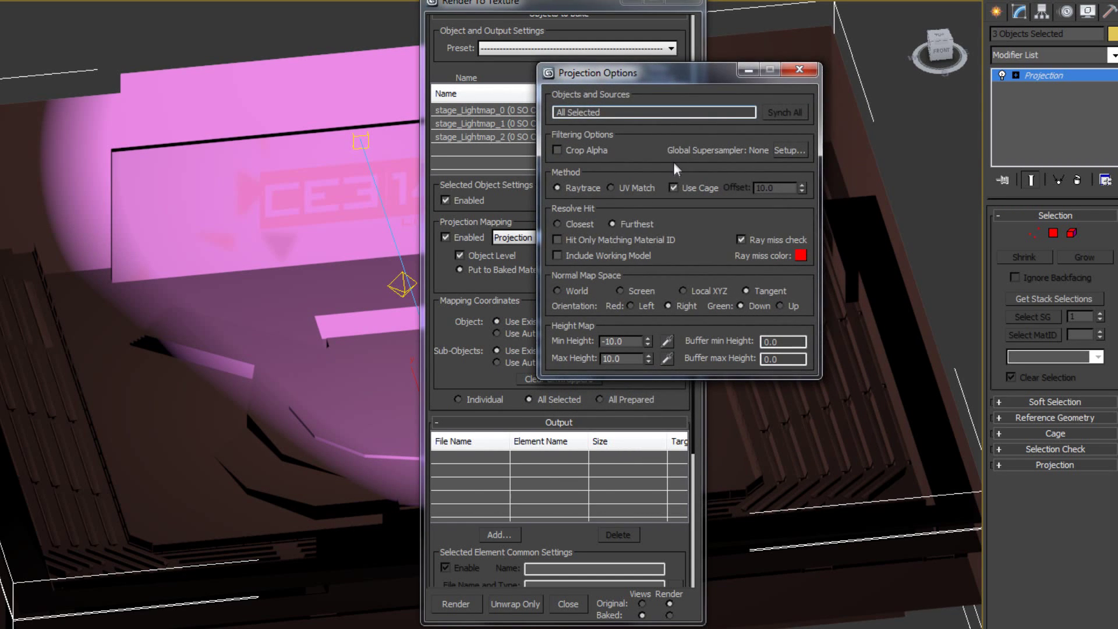
click(687, 190)
drag(781, 188, 527, 182)
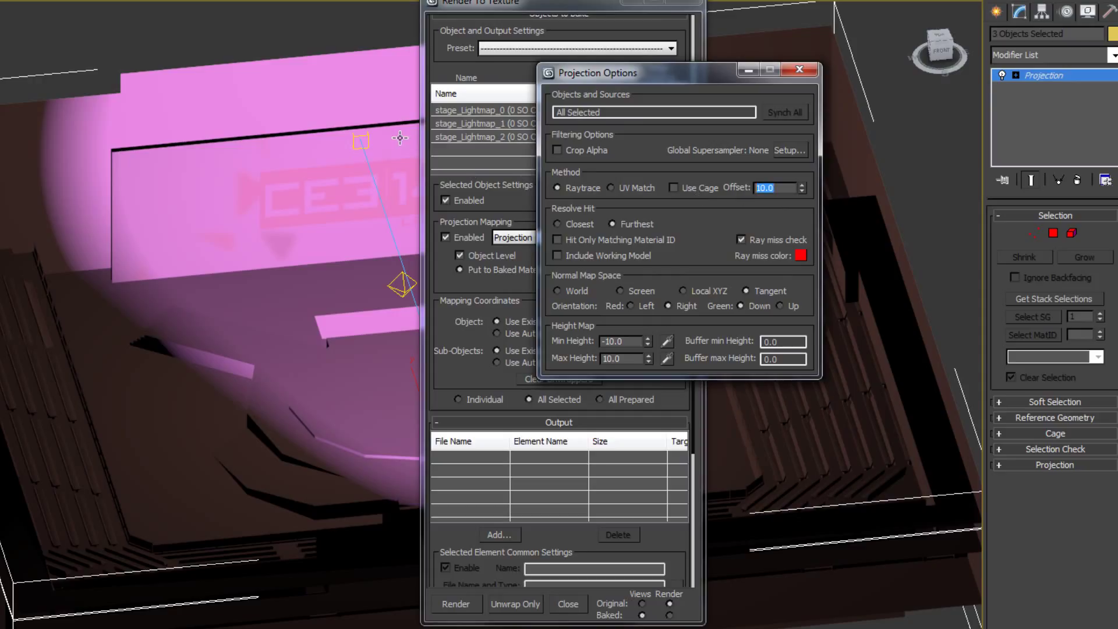
text(1)
Turn off map filtering, turn on antialiasing, and enable global Max 2.5 Star supersampling.
click(778, 149)
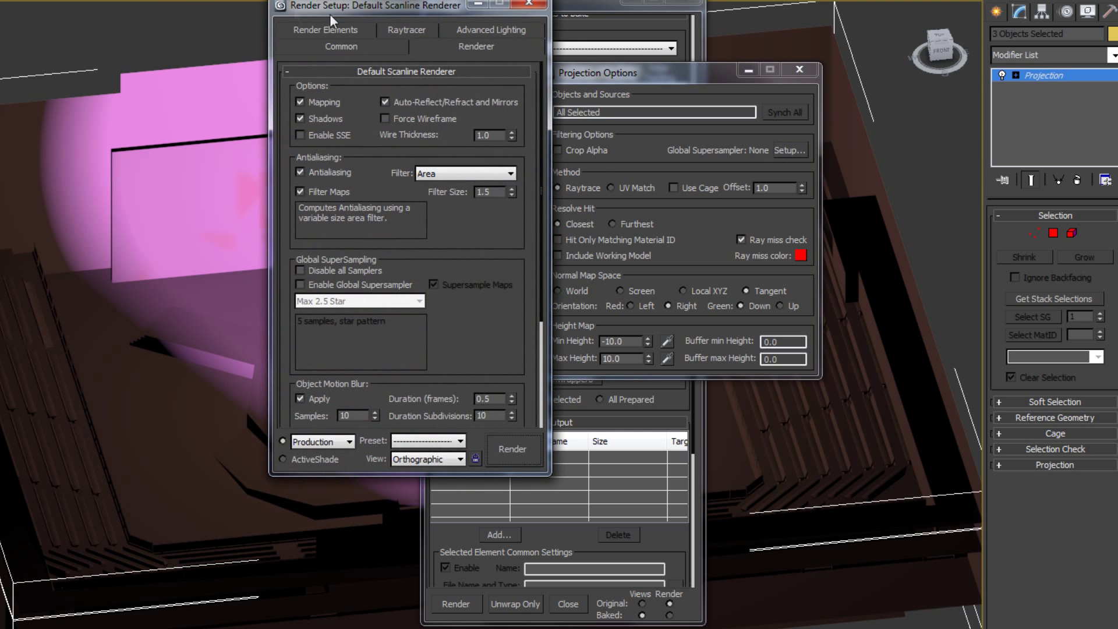
drag(355, 7, 875, 16)
click(849, 204)
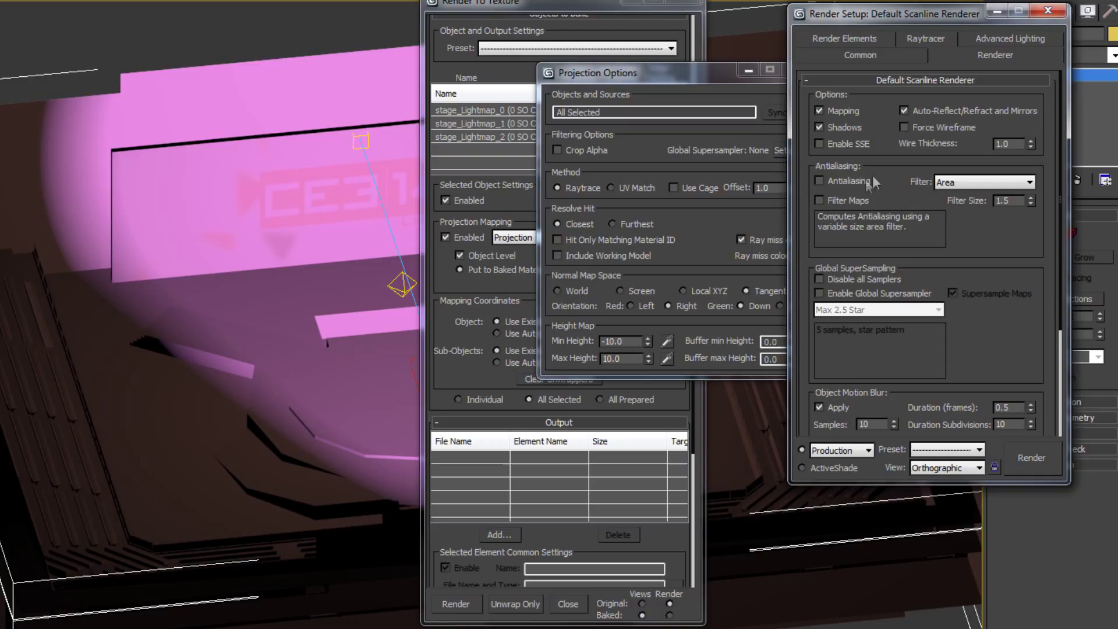
click(841, 183)
click(857, 294)
click(872, 314)
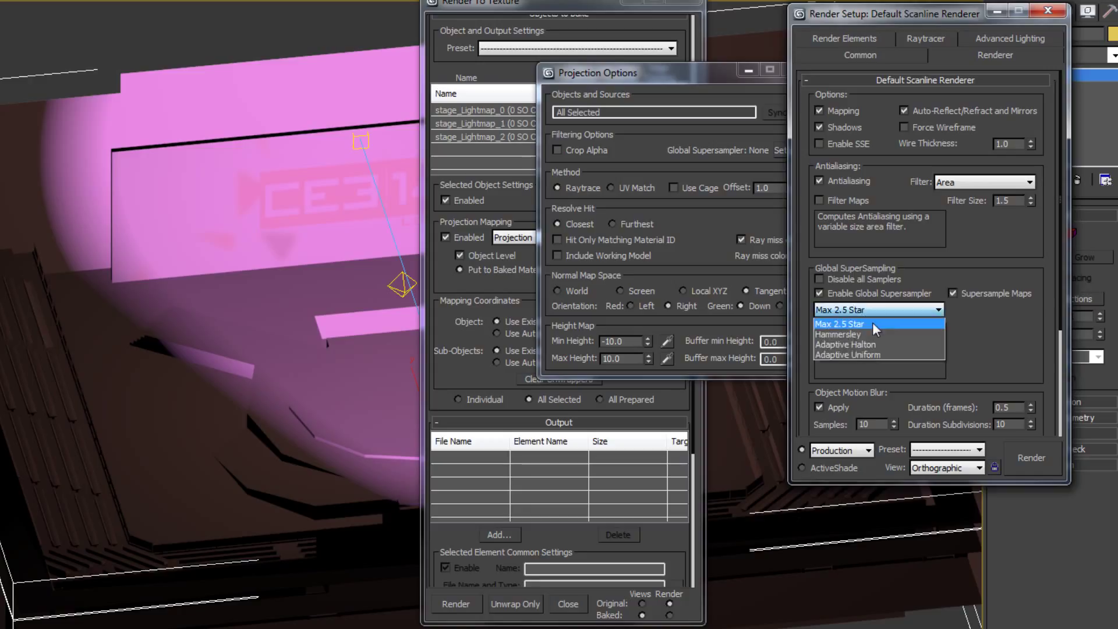
click(872, 316)
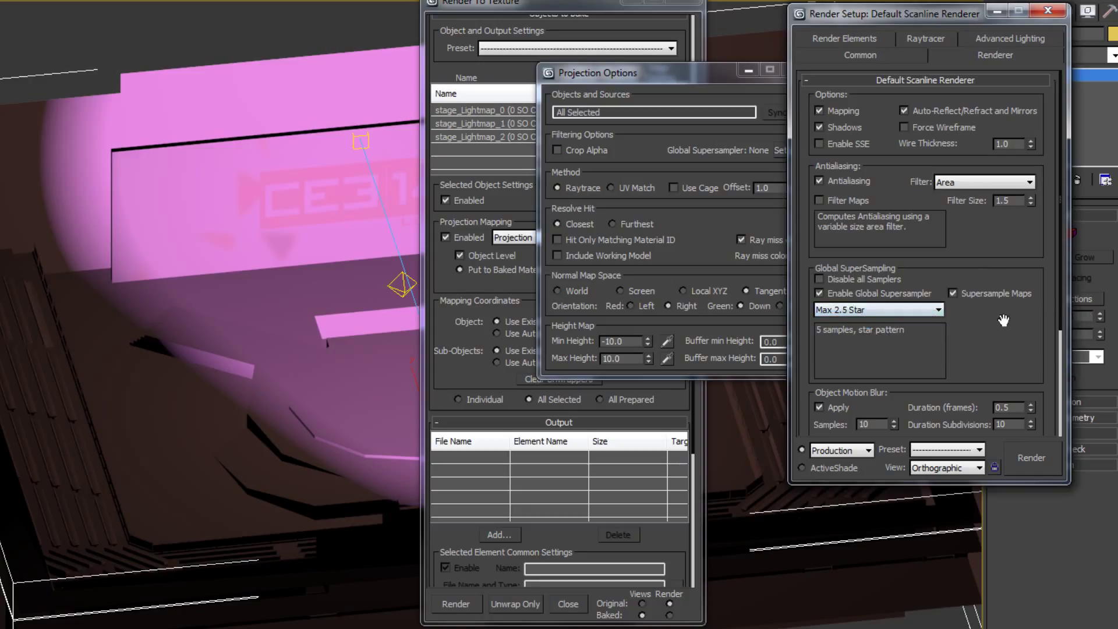
click(1048, 11)
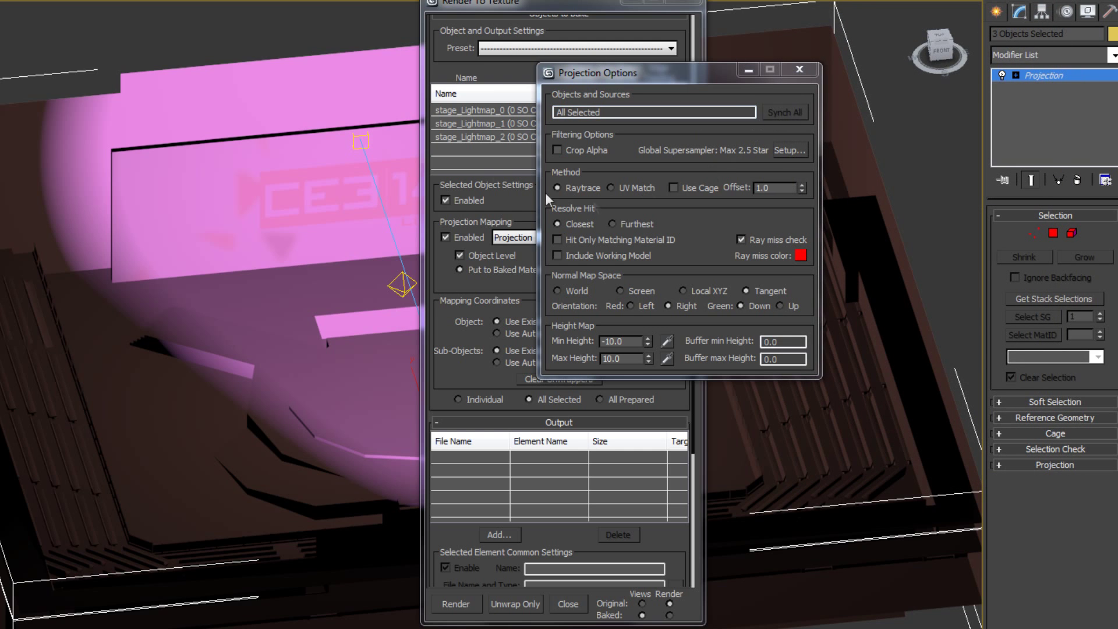
click(719, 96)
Set baking to Individual and add a 256x256 LightingMap element for stage_Lightmap_0.
drag(655, 203, 649, 15)
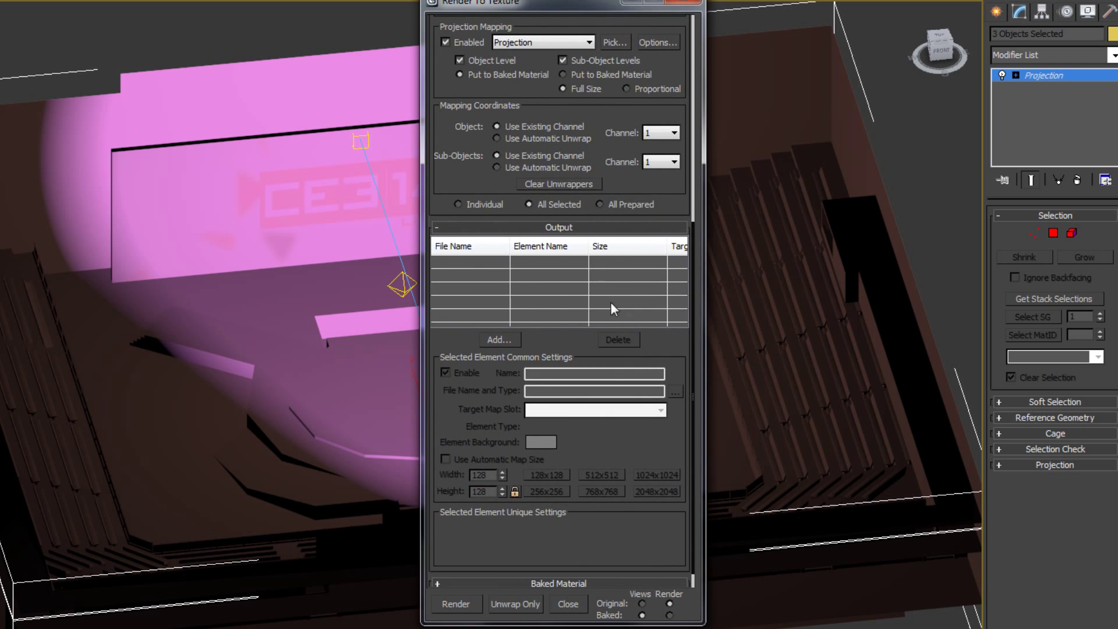
drag(676, 196, 639, 385)
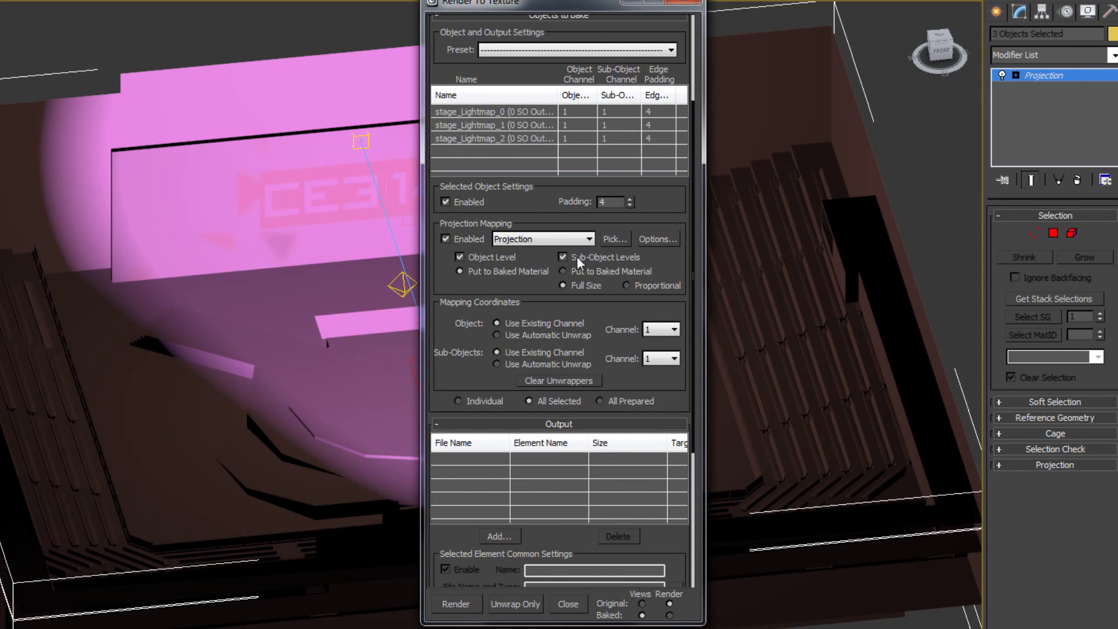
click(458, 401)
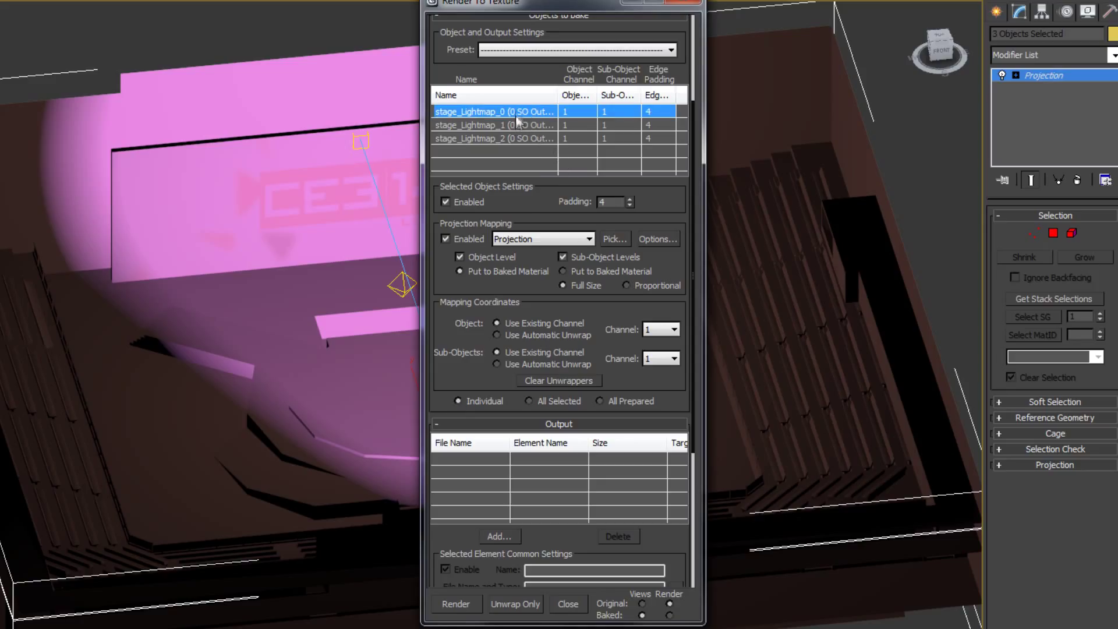
scroll(646, 372, down, 3)
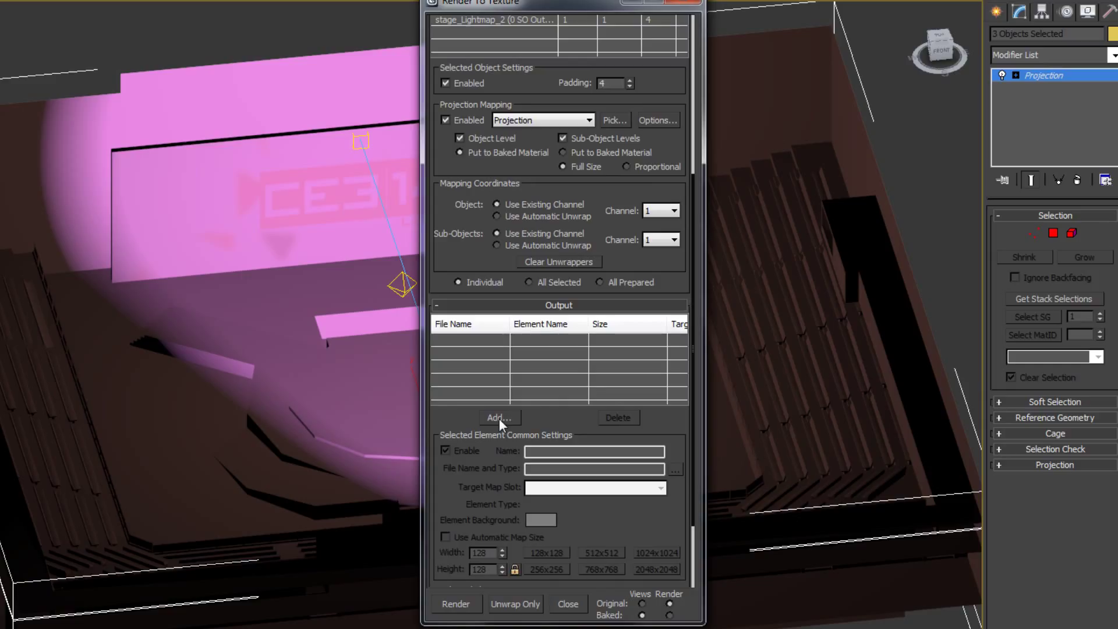
click(498, 418)
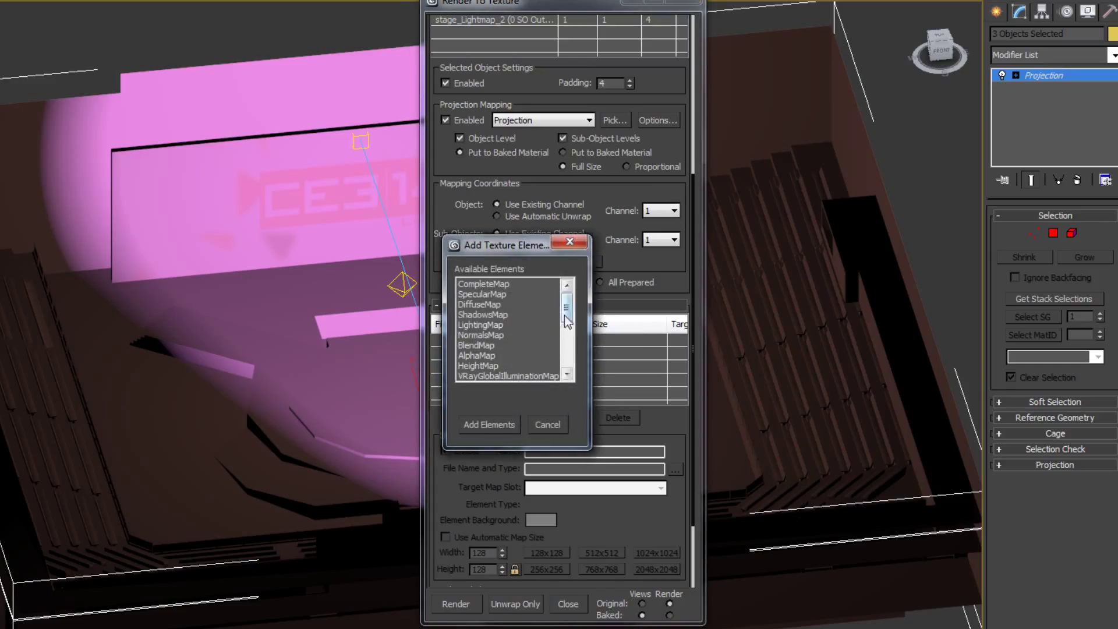
click(477, 325)
click(484, 423)
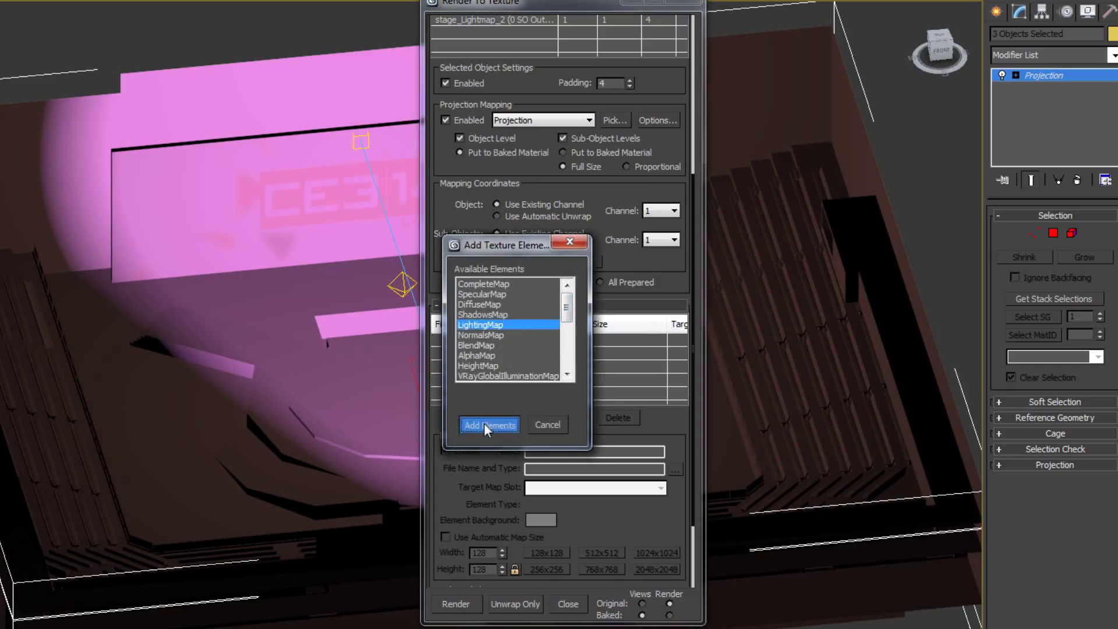
click(608, 341)
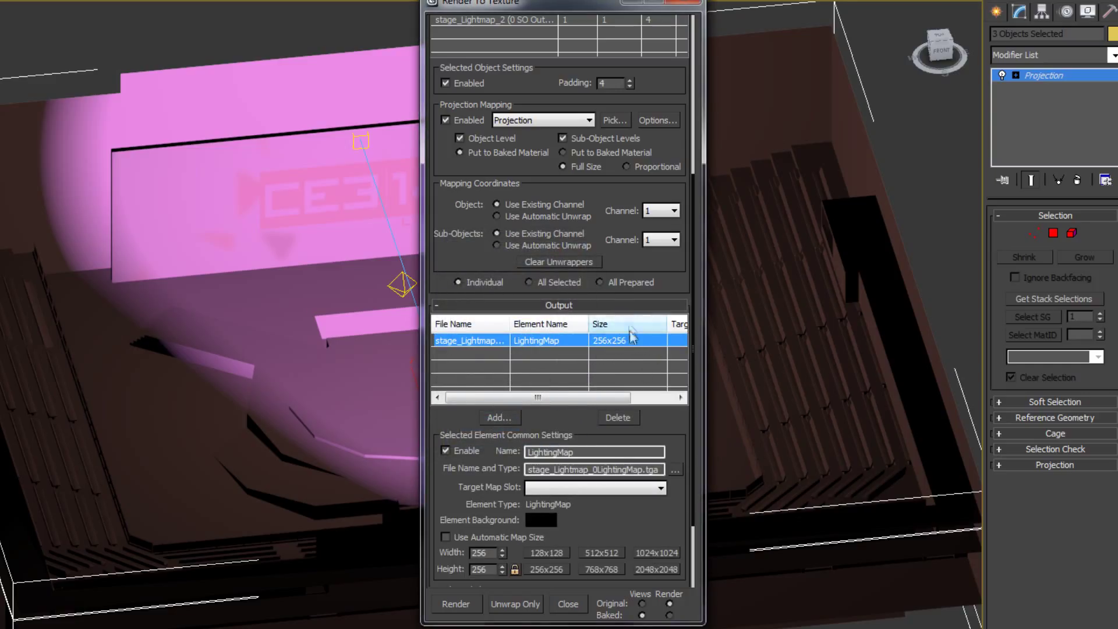
click(63, 627)
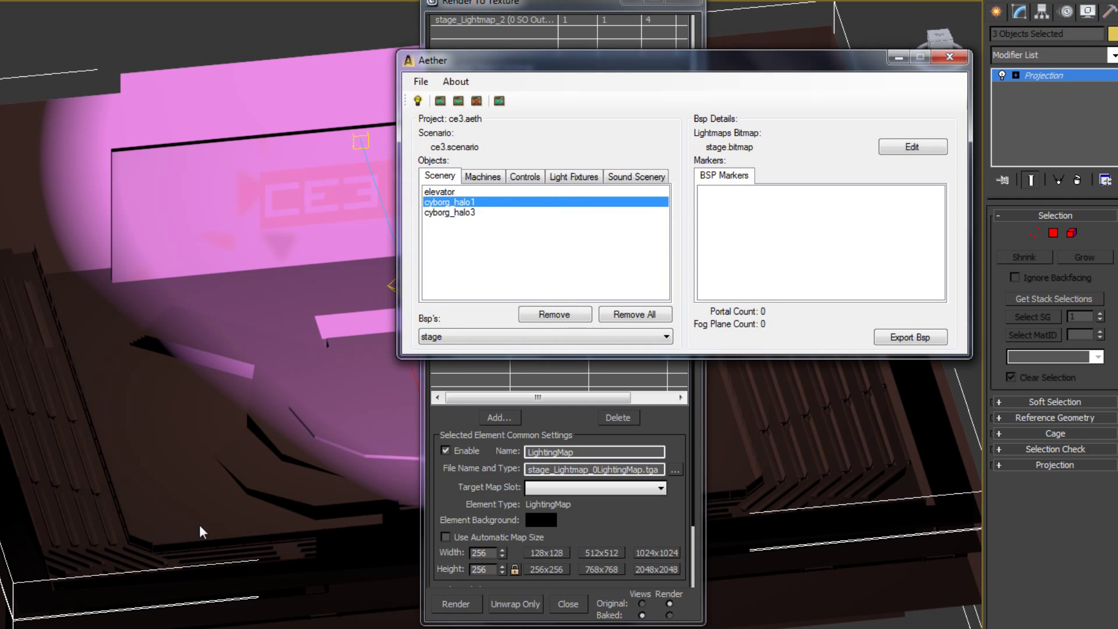
Check stage.bitmap's three 1024x1024 lightmaps in Aether, then set the 3ds Max bake output to 512x512.
drag(421, 59, 0, 124)
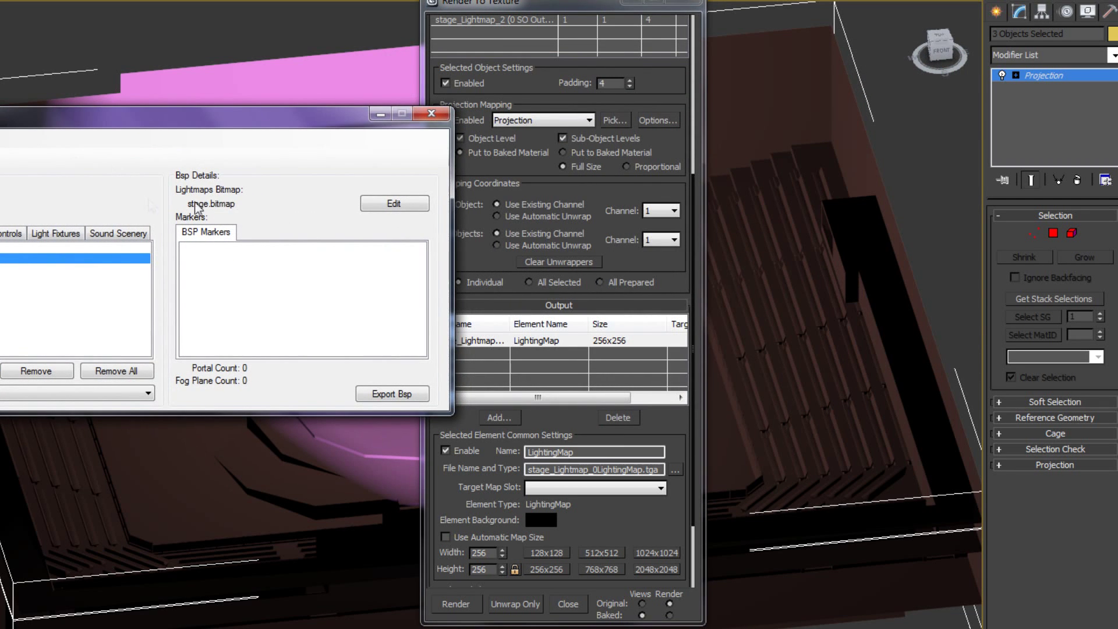
click(393, 204)
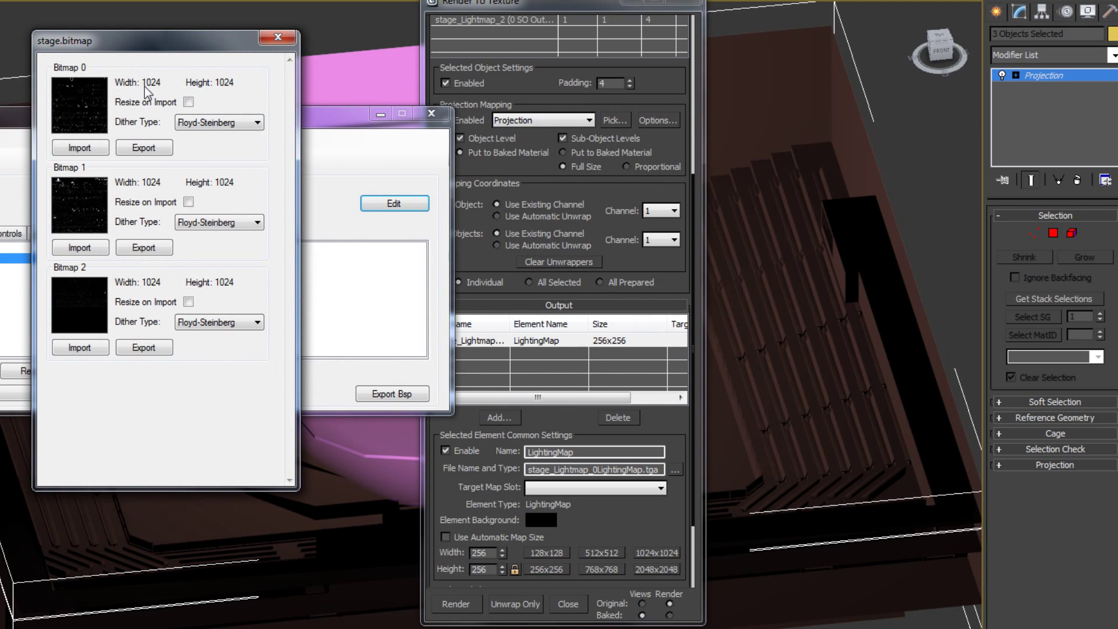
drag(201, 41, 387, 21)
drag(284, 30, 217, 33)
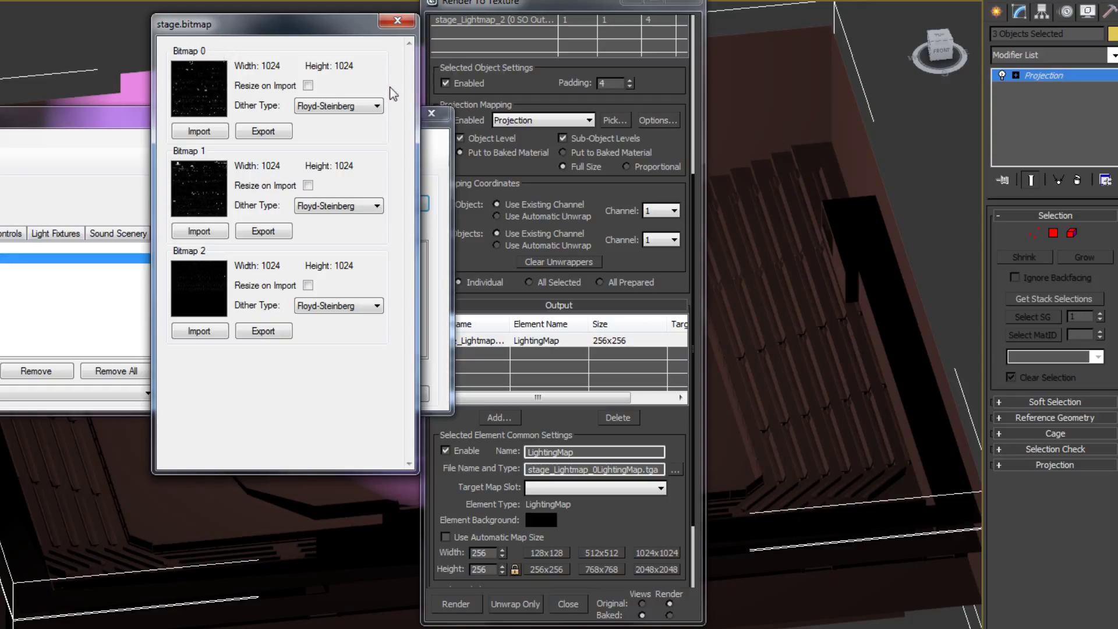
click(606, 553)
scroll(655, 454, down, 2)
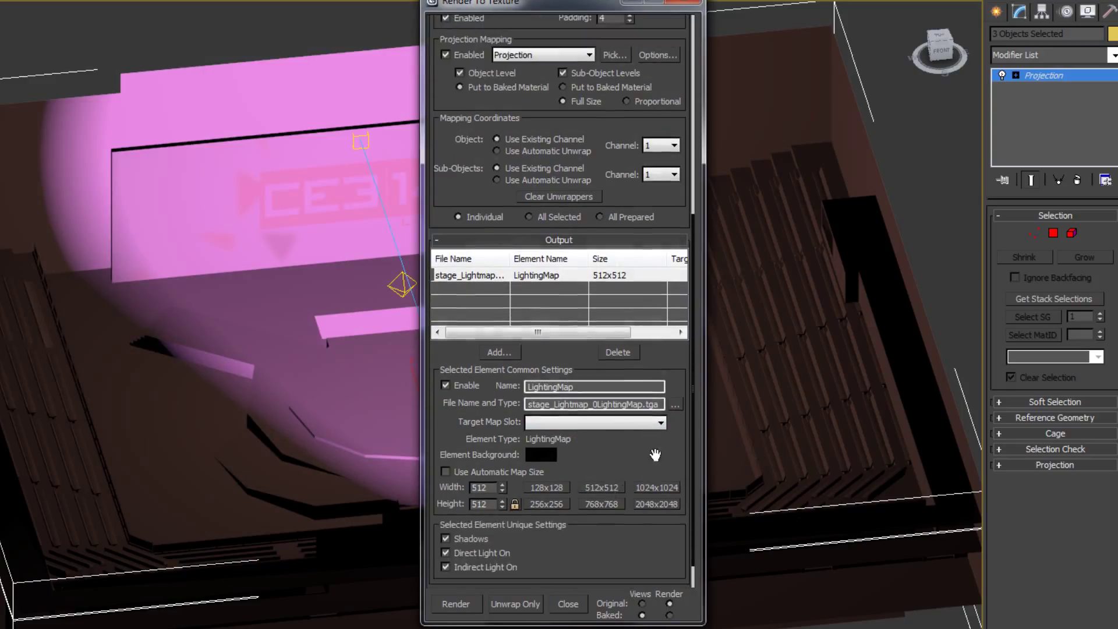
Set stage_Lightmap_0's LightingMap output to 1024x1024 after briefly trying 2048x2048.
click(656, 487)
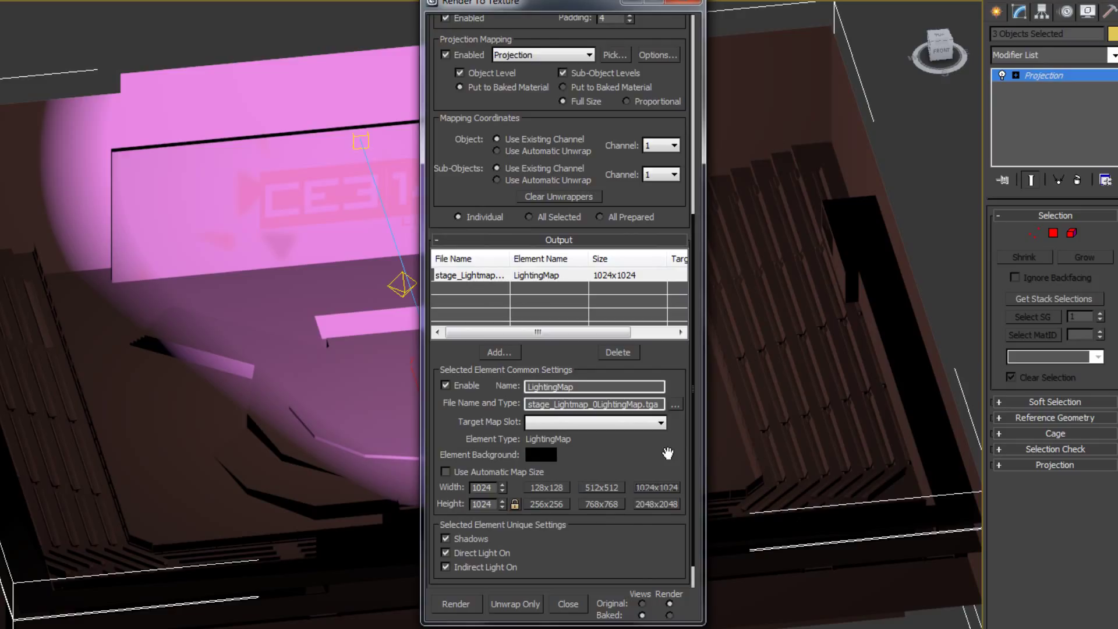
click(657, 505)
click(661, 487)
drag(659, 468, 646, 499)
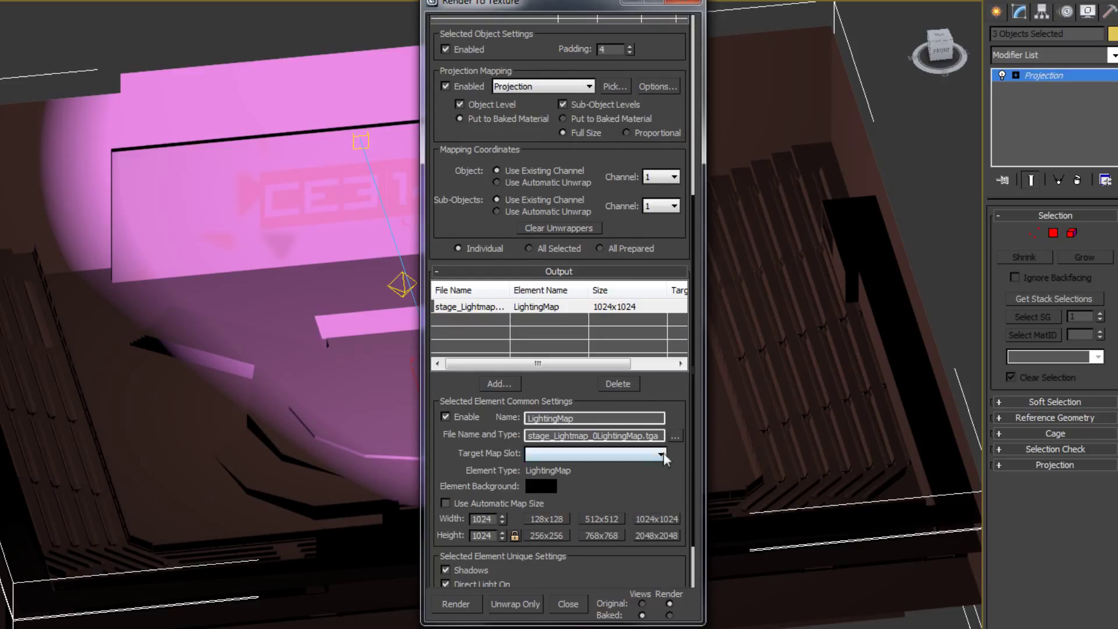
mouse_move(329, 382)
middle_down()
mouse_move(206, 387)
mouse_move(328, 292)
mouse_move(317, 373)
middle_up()
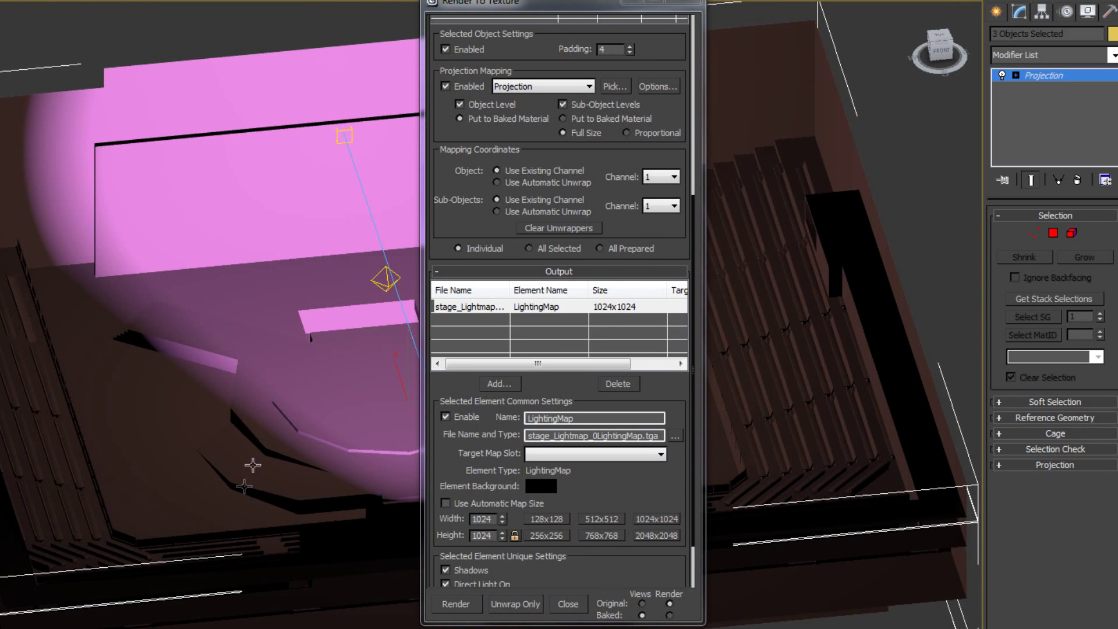
scroll(663, 492, up, 2)
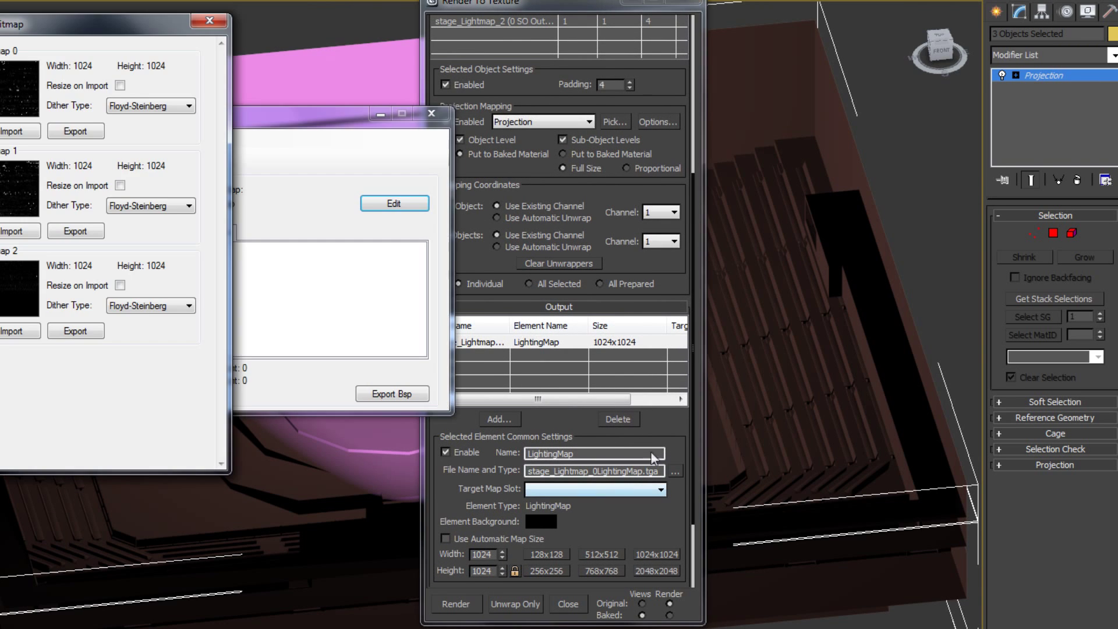
scroll(645, 471, up, 1)
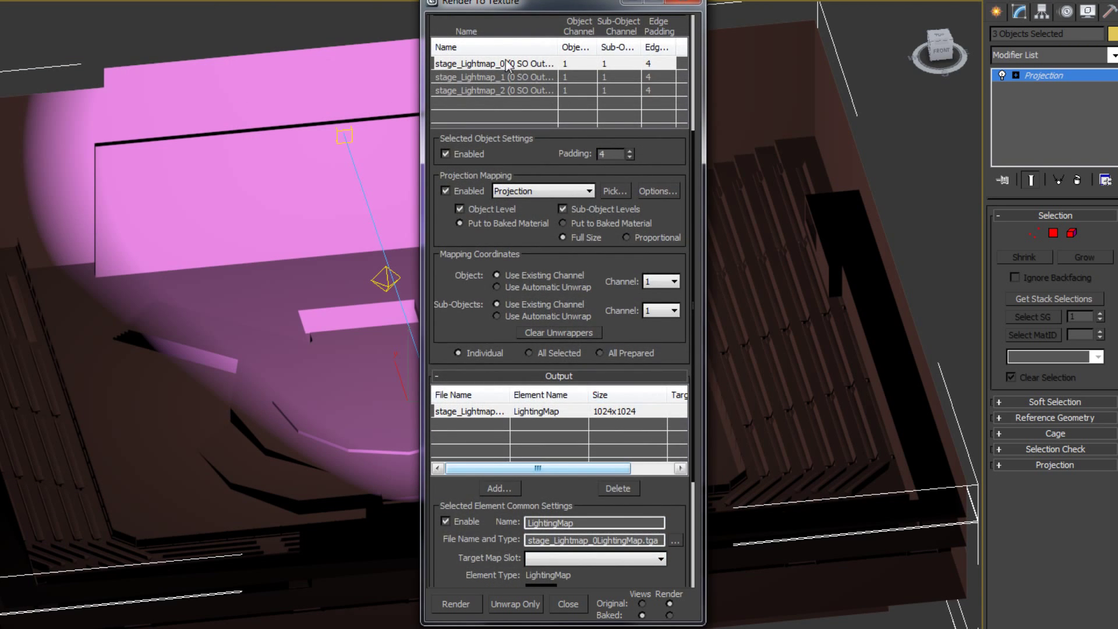
Add a LightingMap bake element to stage_Lightmap_1.
click(497, 78)
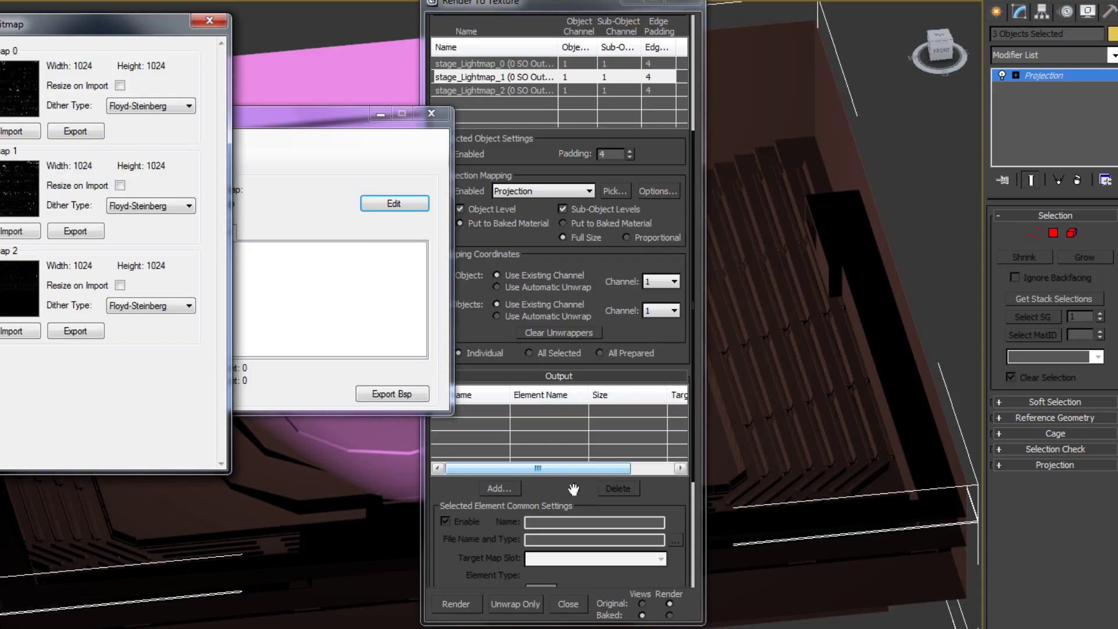
drag(573, 488, 535, 380)
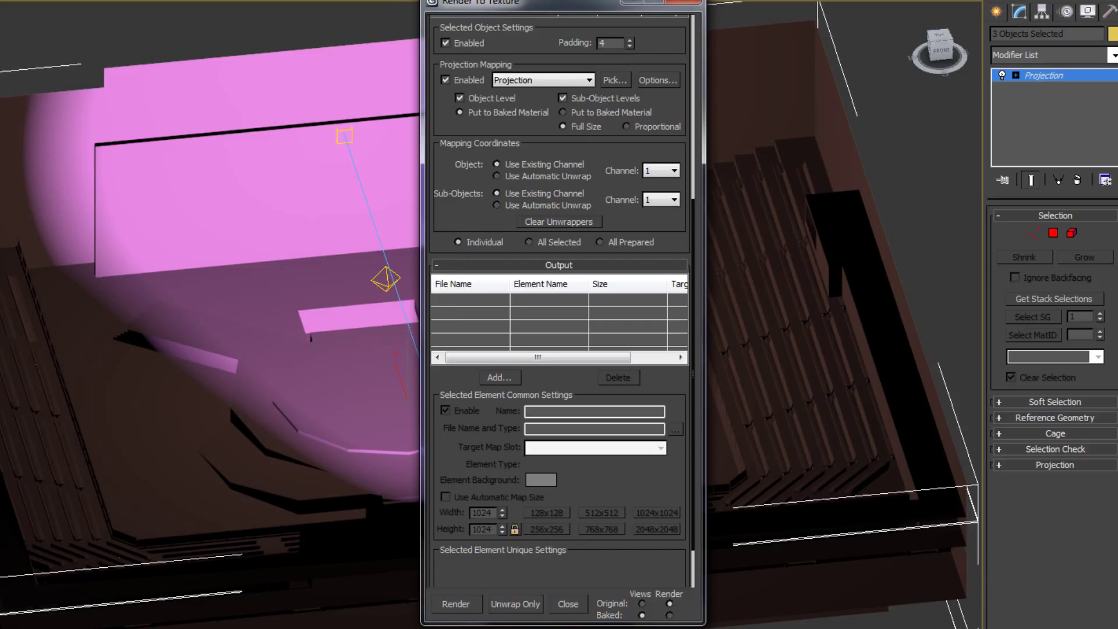
key(alt+Tab)
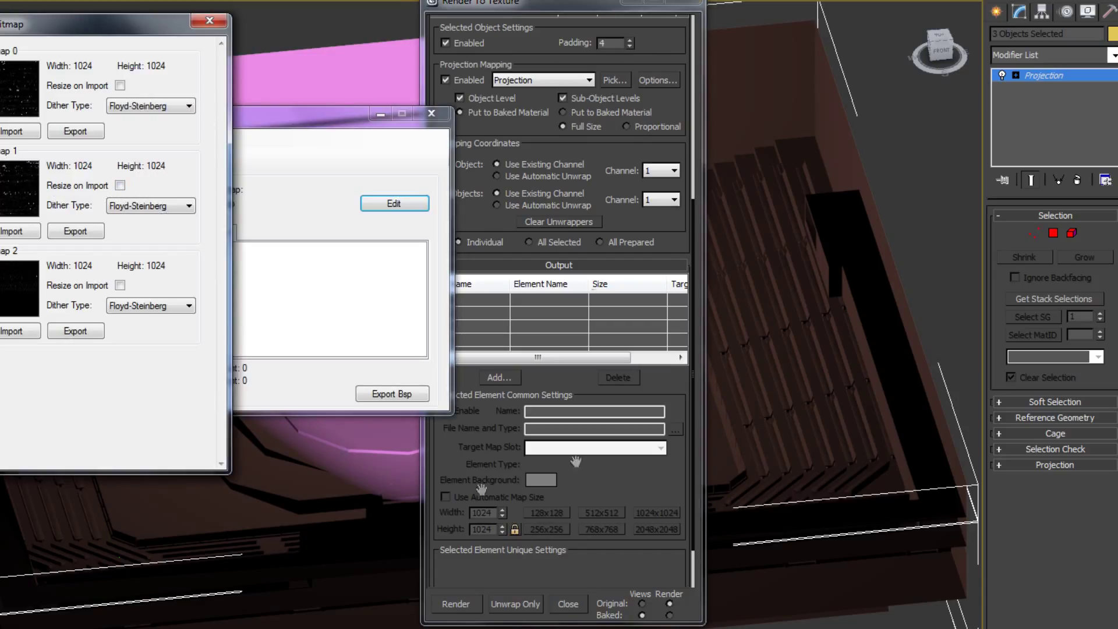
click(501, 378)
click(495, 326)
click(490, 425)
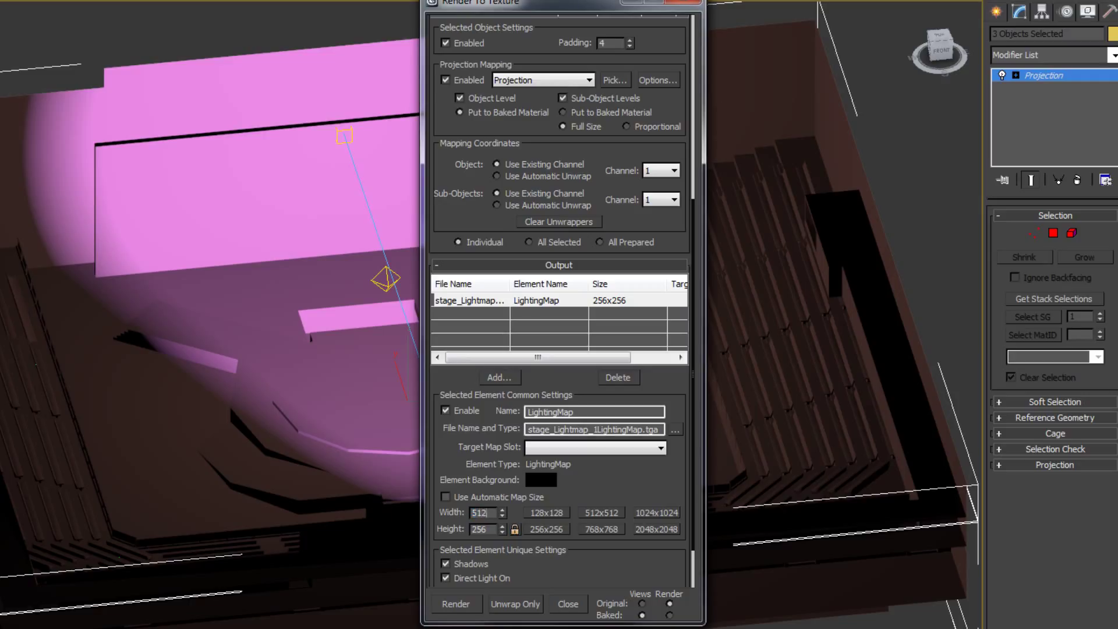
text(1024)
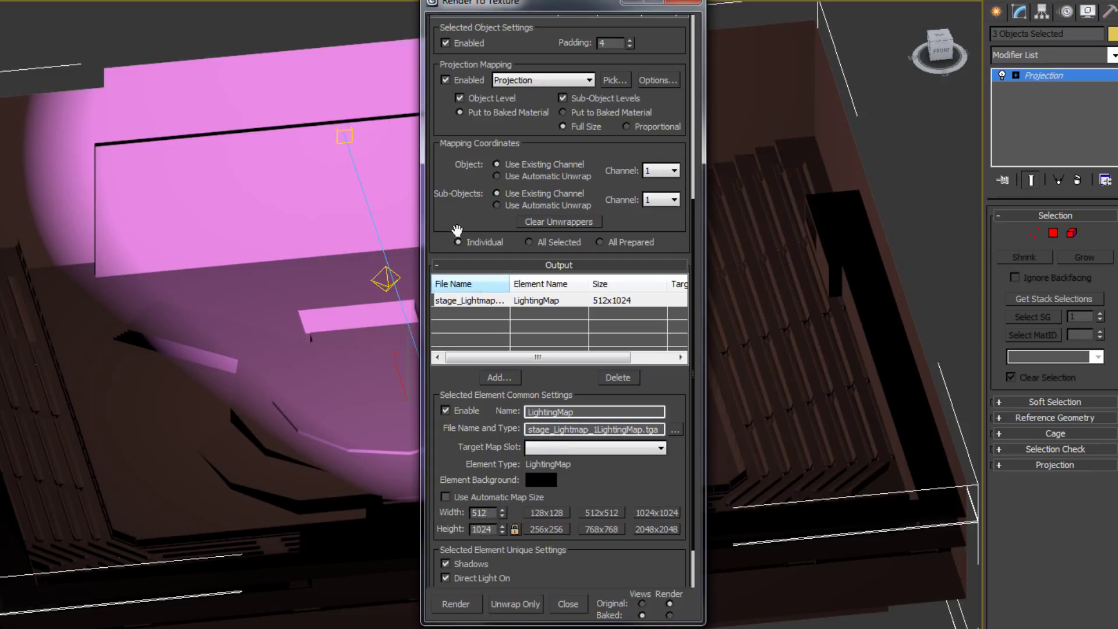
Delete stage_Lightmap_1's LightingMap and reselect stage_Lightmap_0's LightingMap row.
click(618, 377)
scroll(547, 87, up, 2)
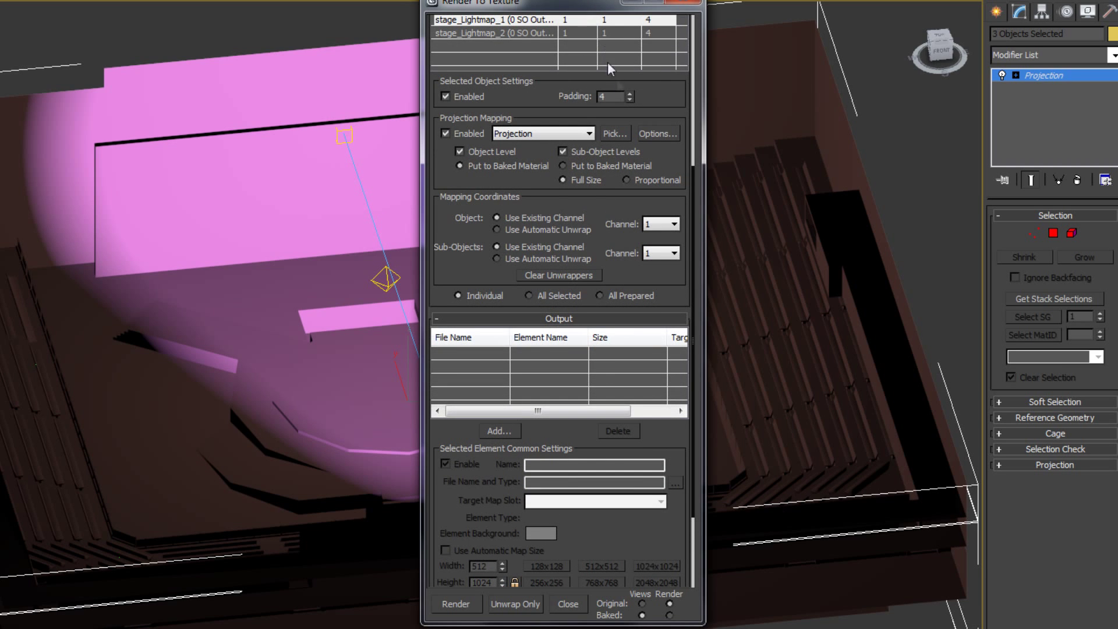
scroll(669, 295, up, 2)
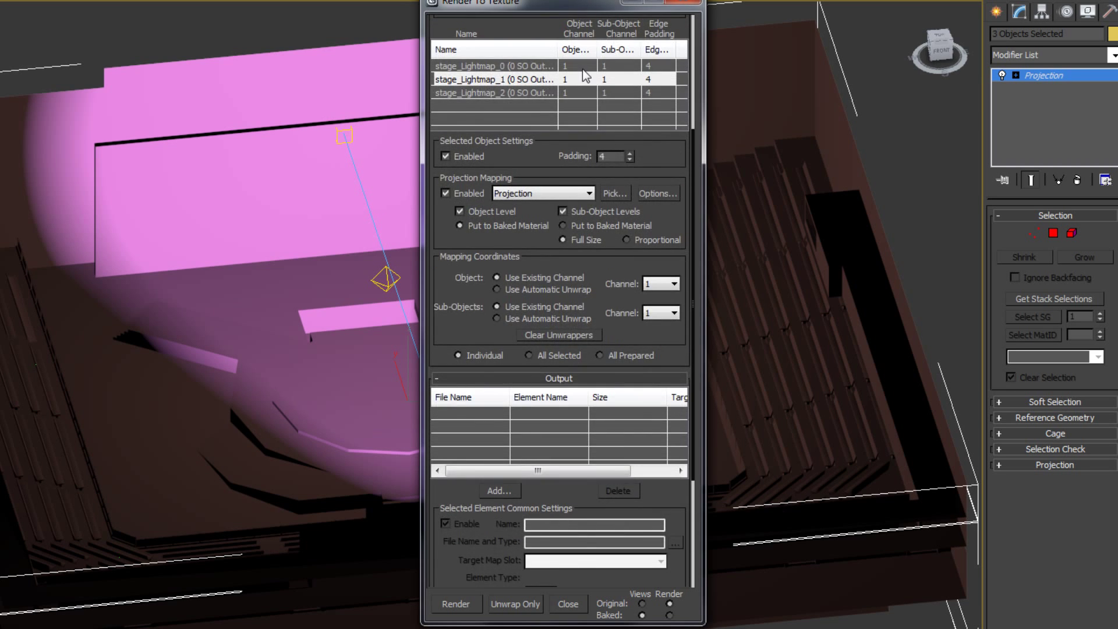
click(583, 69)
click(644, 413)
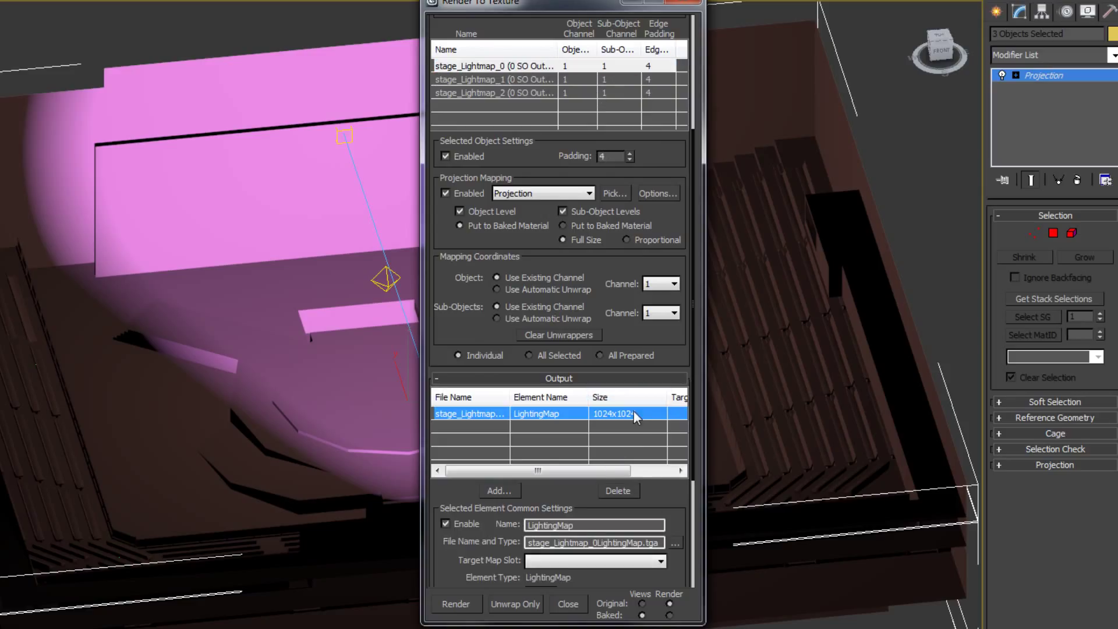
Replace stage_Lightmap_0's output with one shared 1024x1024 LightingMap for all three selected objects.
click(612, 490)
click(548, 356)
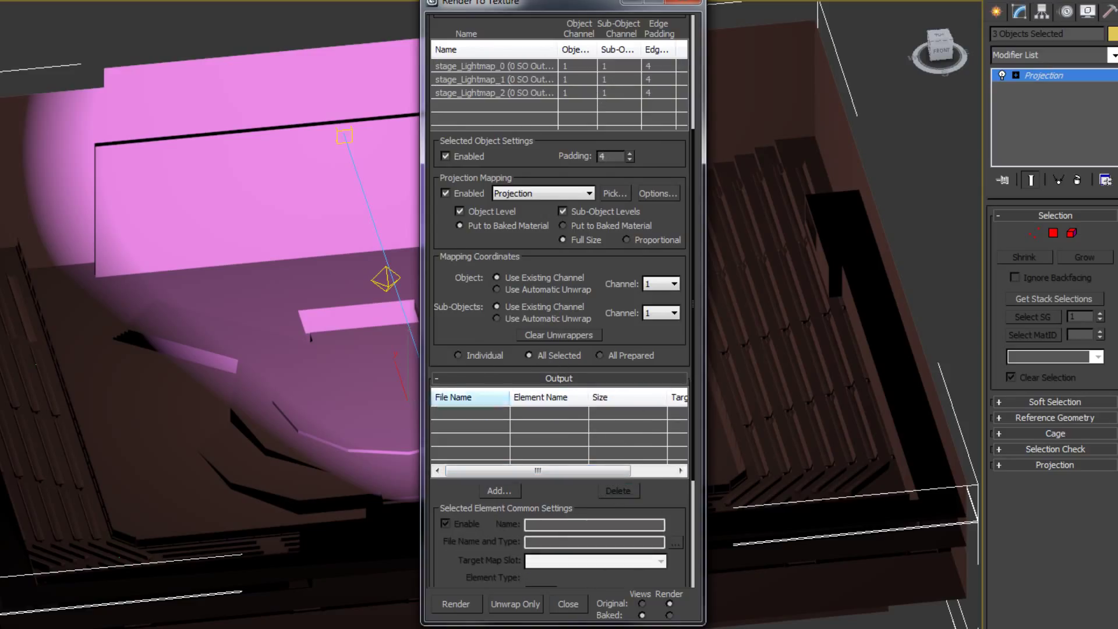
key(alt+Tab)
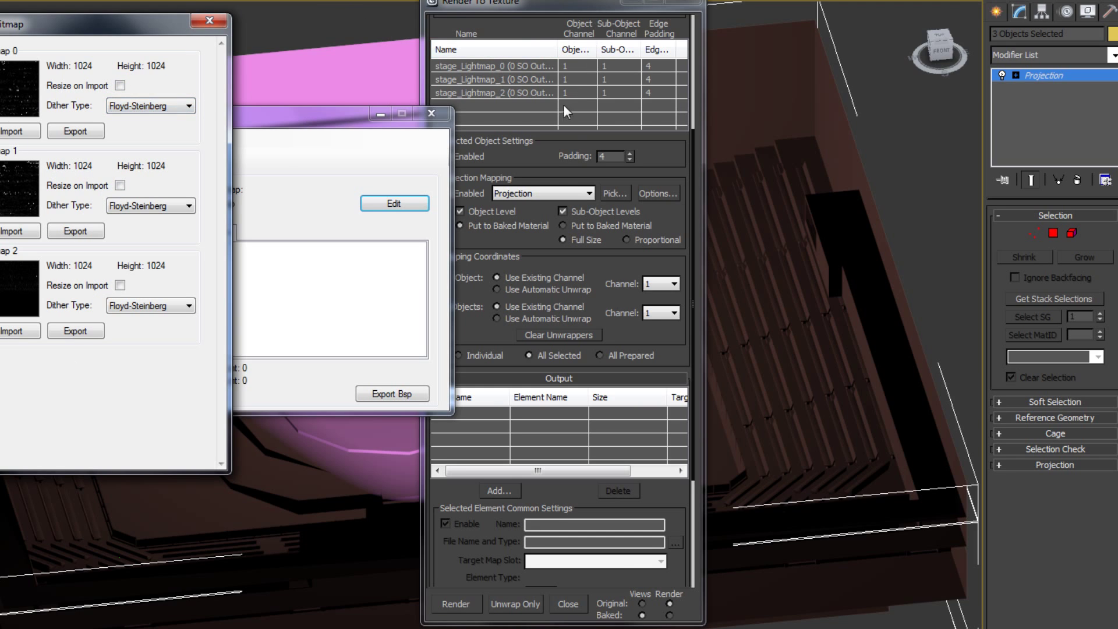
drag(665, 146, 667, 61)
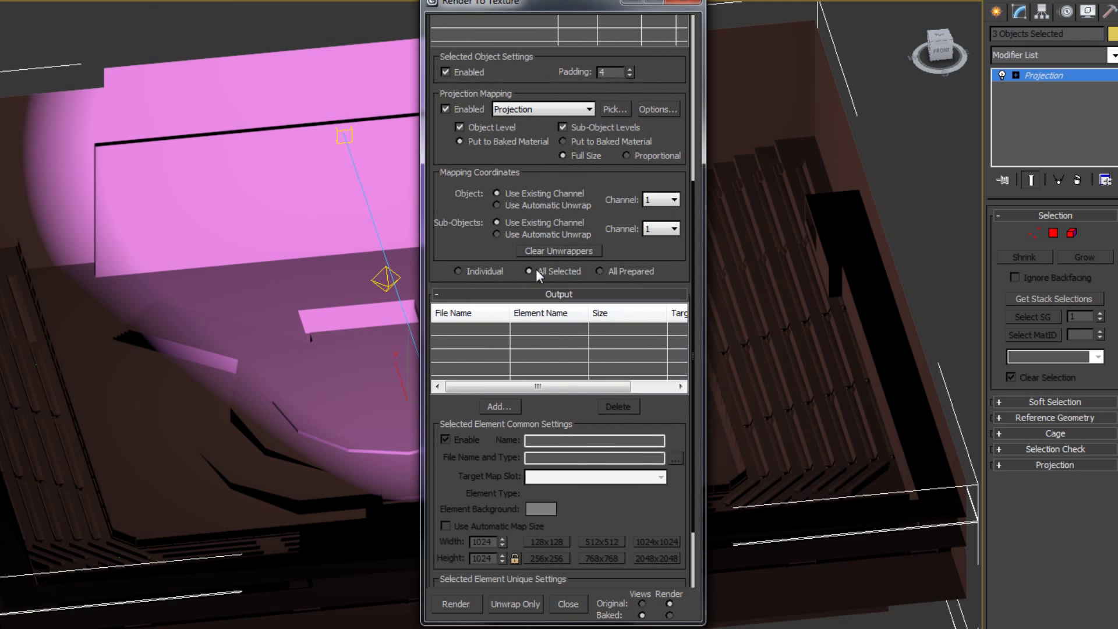
click(499, 406)
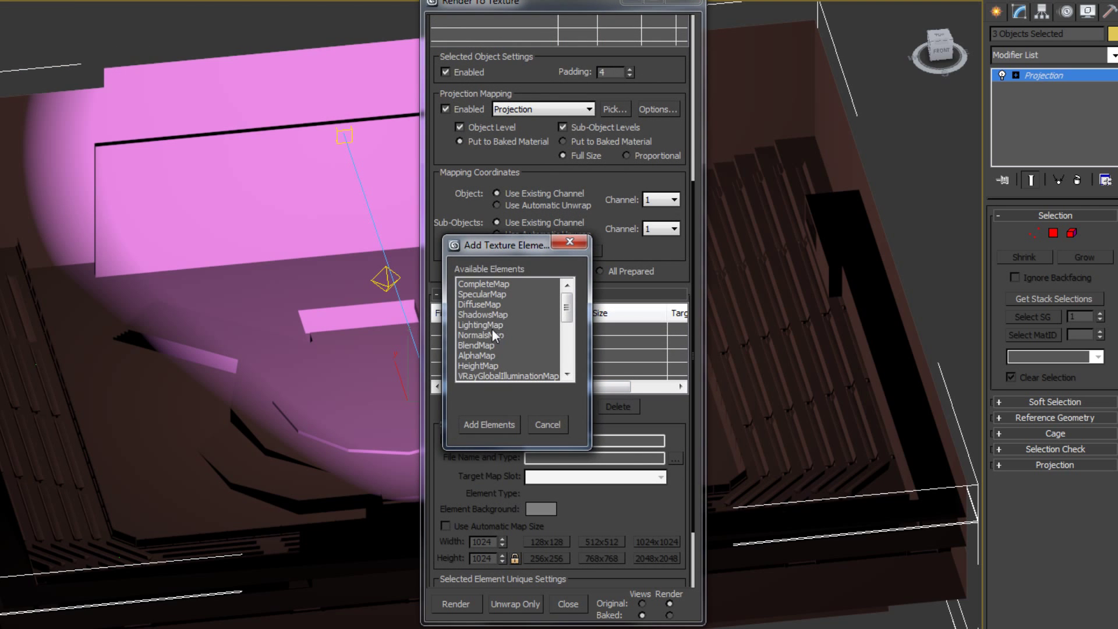
click(494, 325)
click(491, 425)
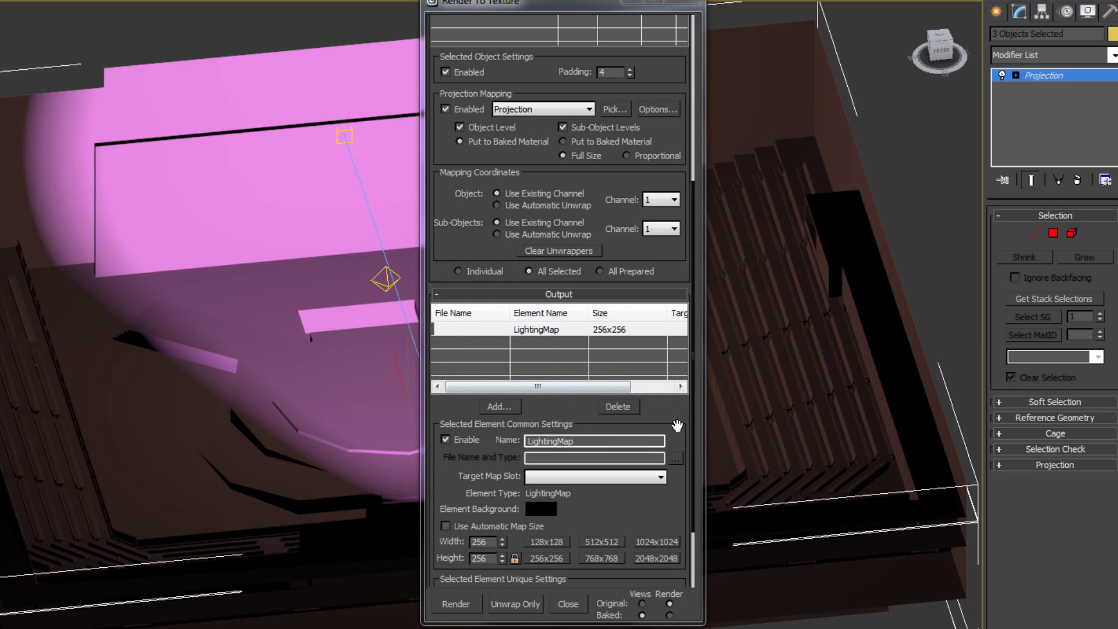
scroll(652, 504, down, 2)
click(654, 501)
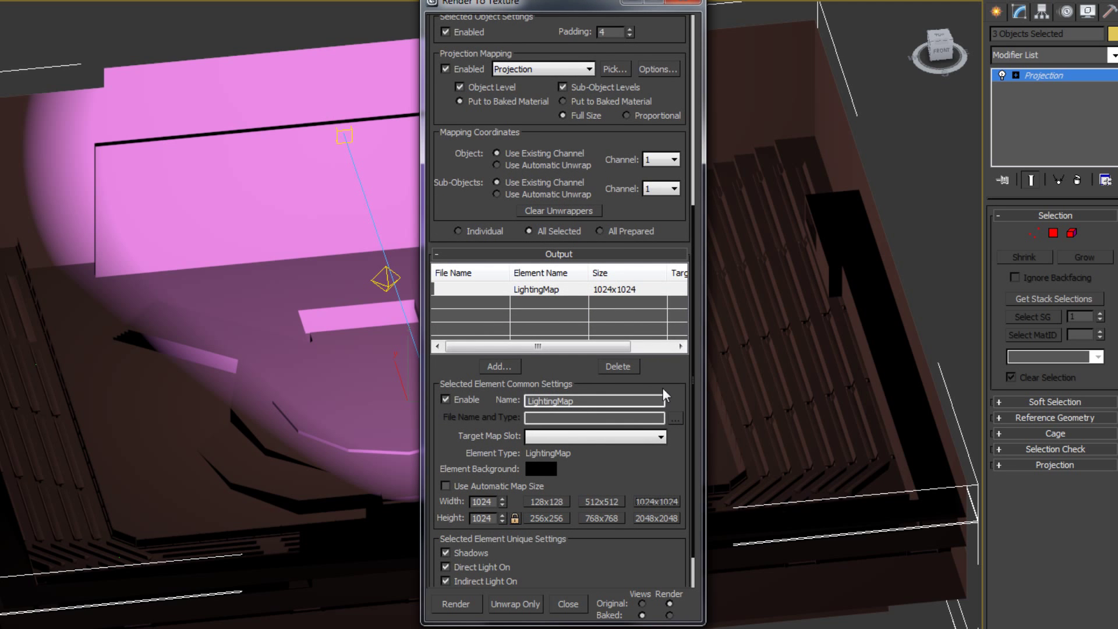
Check the Target Map Slot dropdown and start rendering the lightmaps.
scroll(657, 374, up, 1)
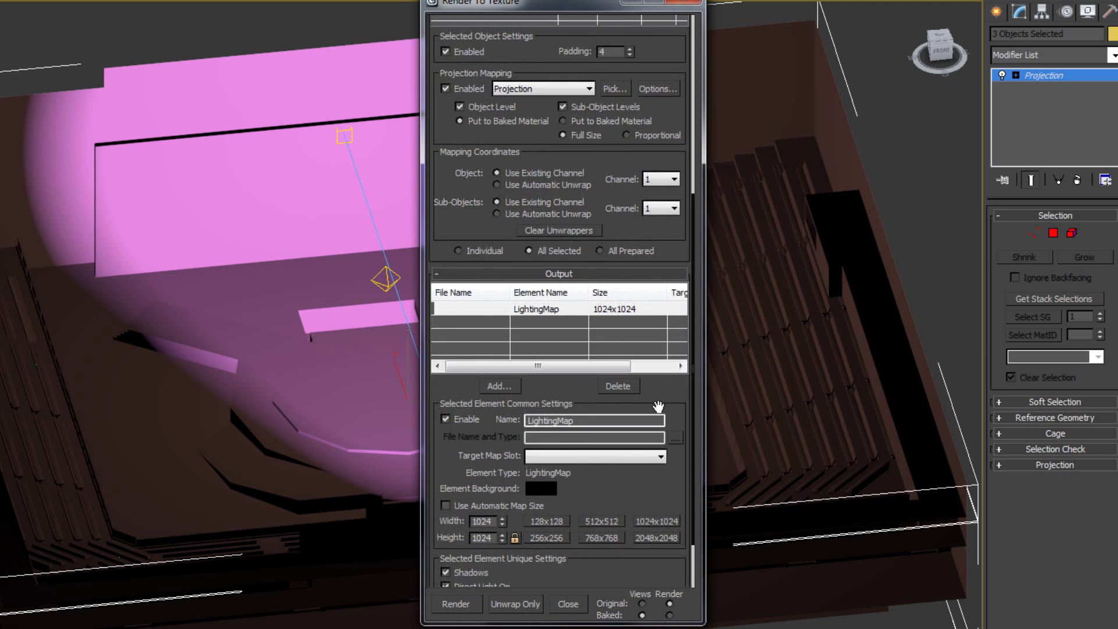
scroll(658, 406, up, 3)
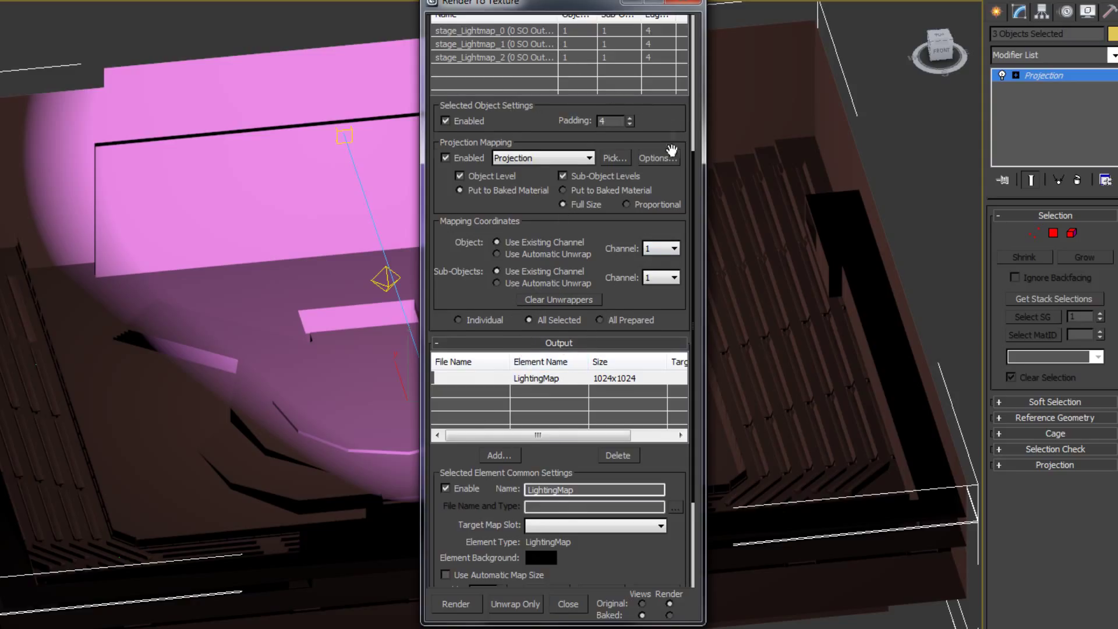
scroll(672, 135, up, 2)
scroll(661, 175, down, 7)
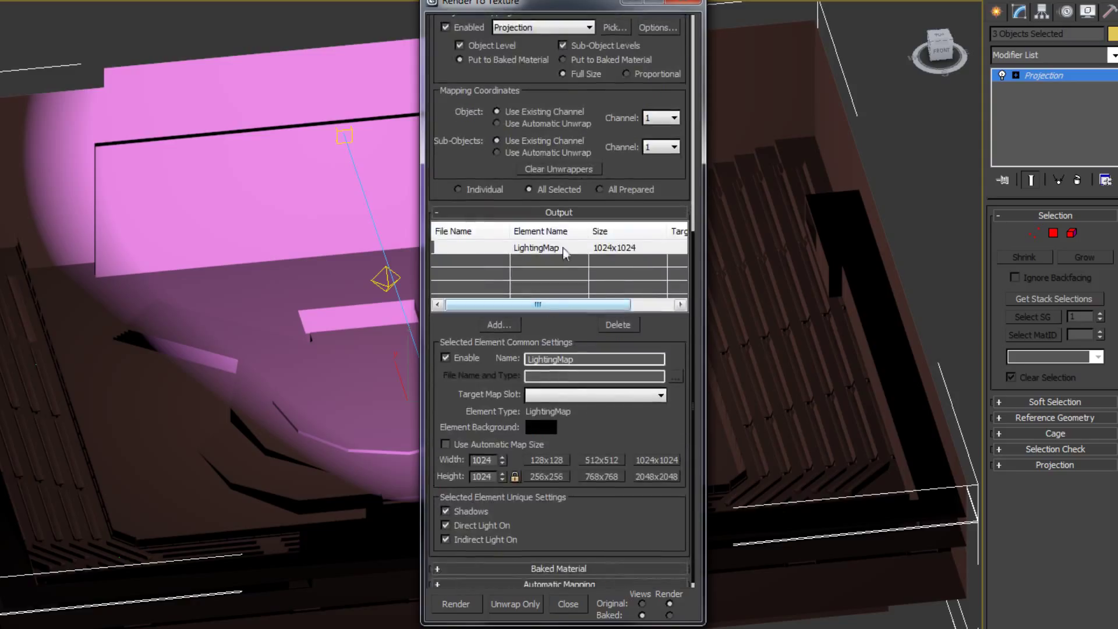
scroll(649, 343, down, 1)
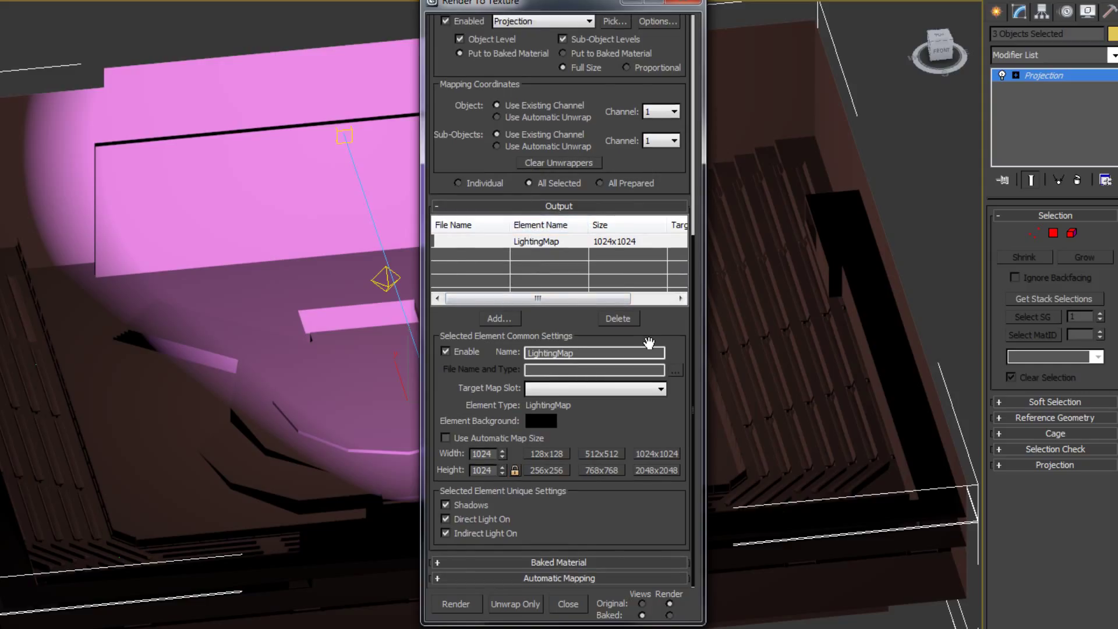
scroll(651, 355, up, 1)
click(662, 411)
click(468, 608)
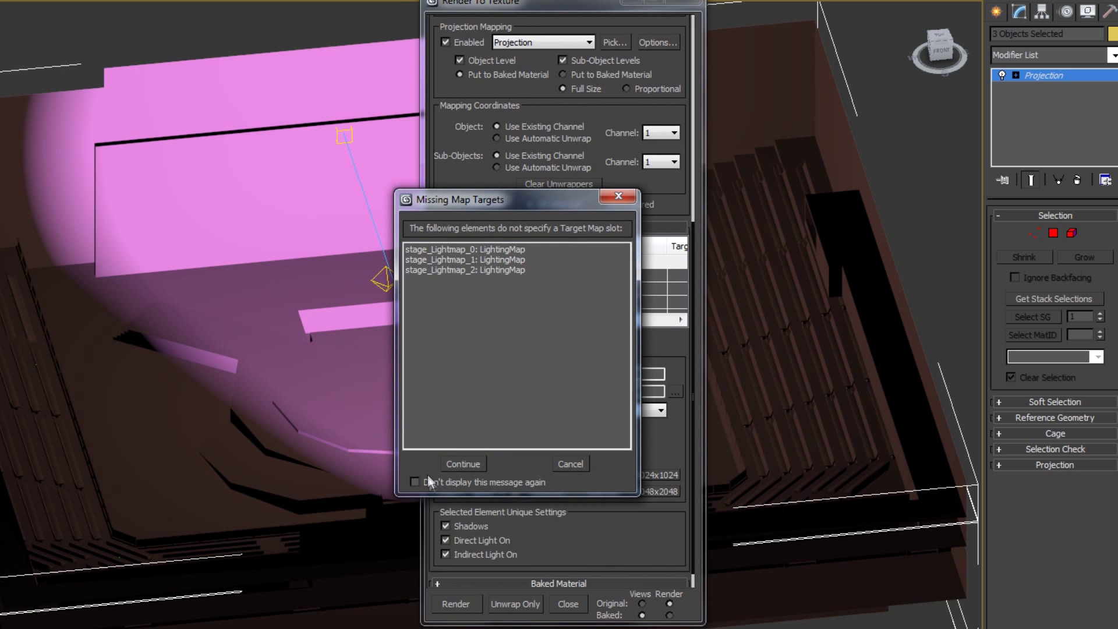
Continue the bake despite missing targets, leave Use Cage off, and close the projection and bake dialogs.
click(459, 464)
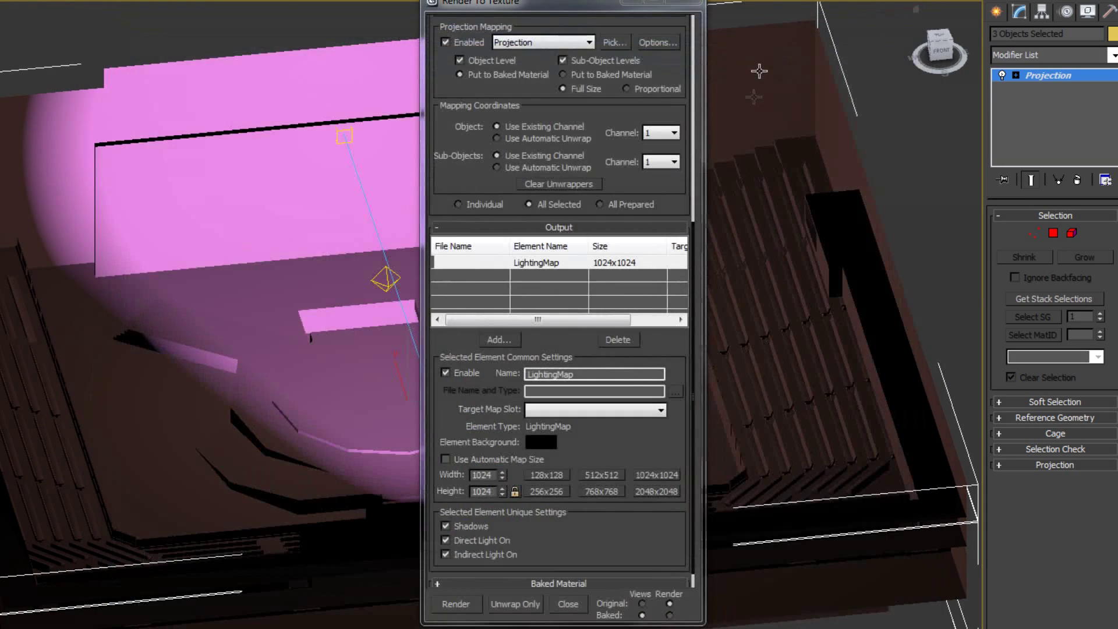
scroll(638, 412, up, 5)
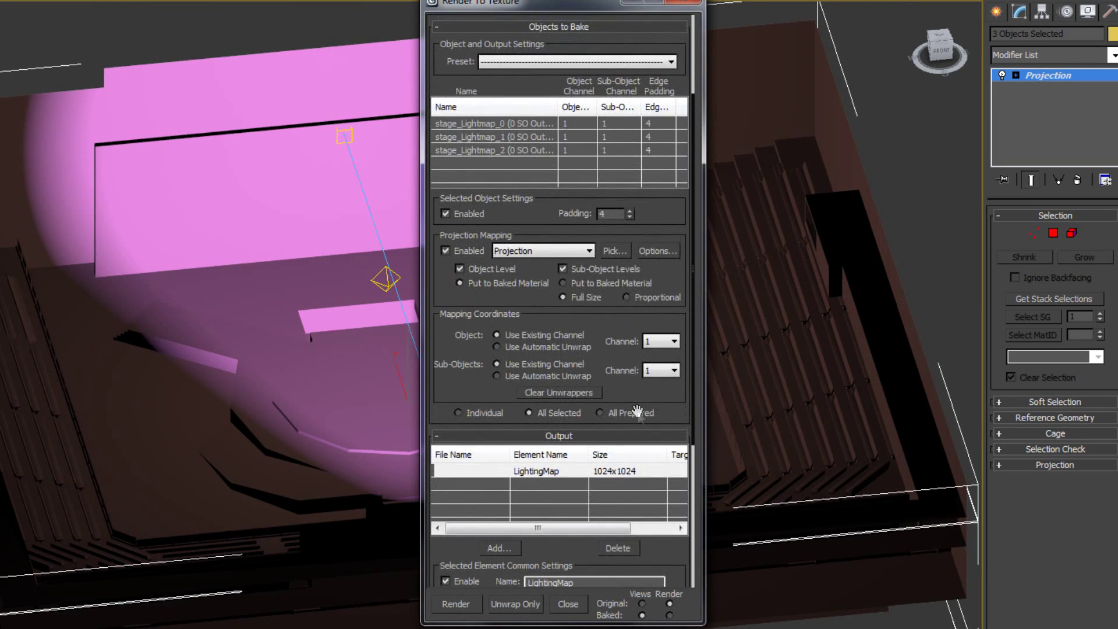
click(657, 250)
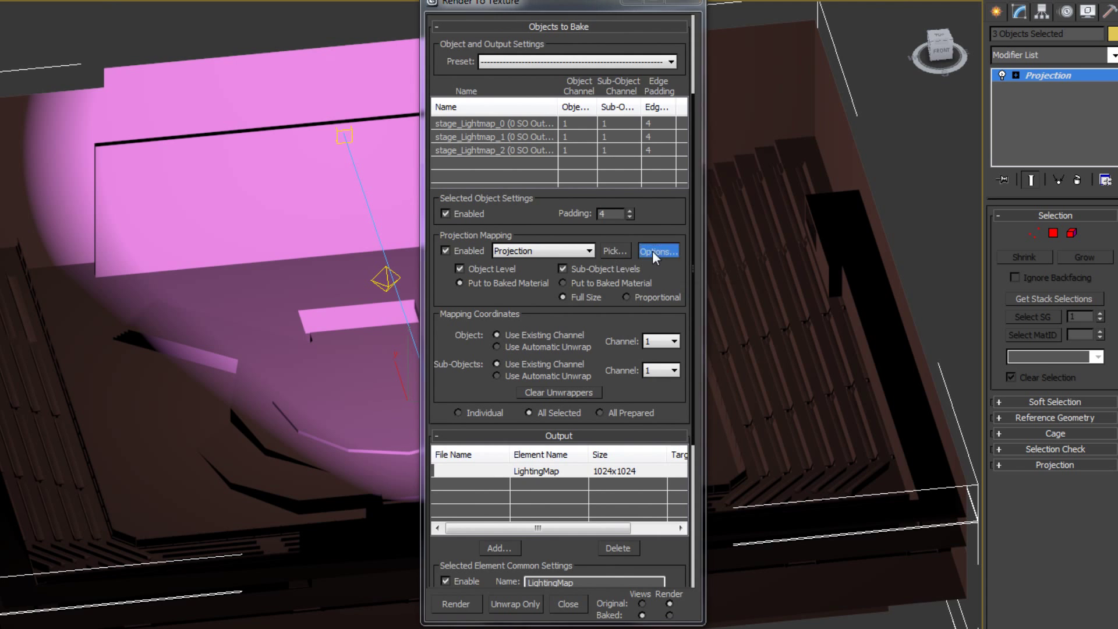
drag(622, 75, 805, 80)
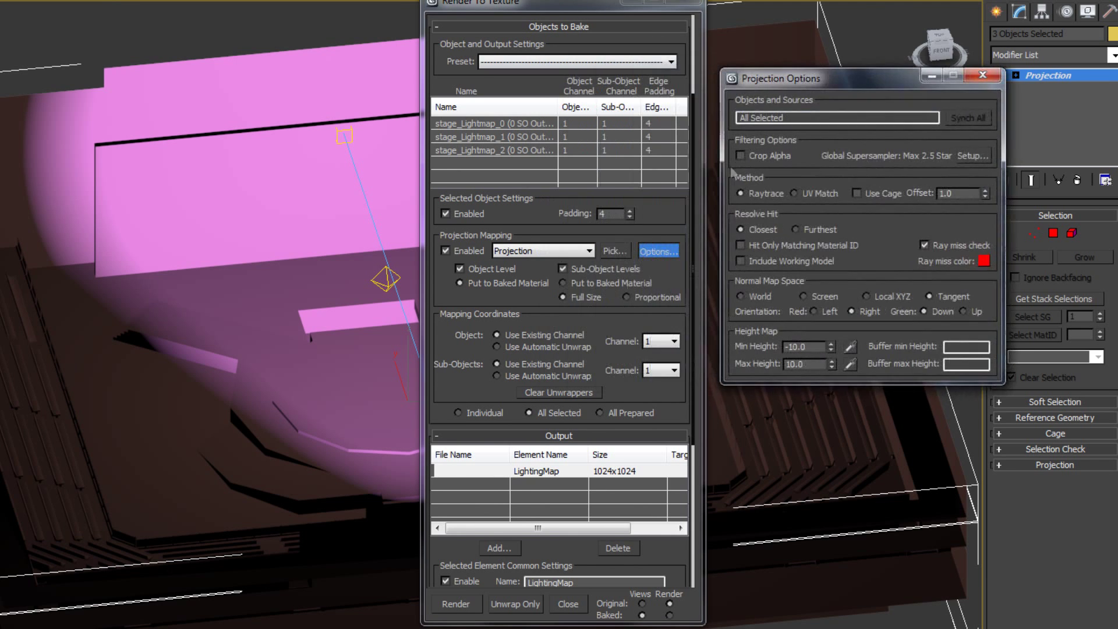
click(856, 193)
click(856, 193)
click(982, 75)
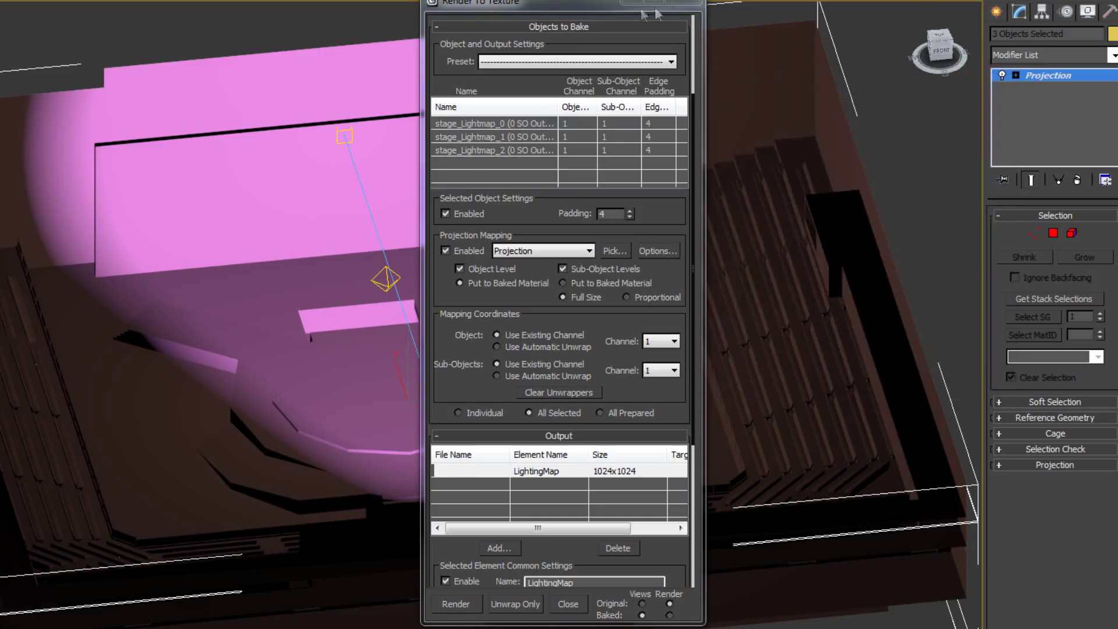
click(687, 3)
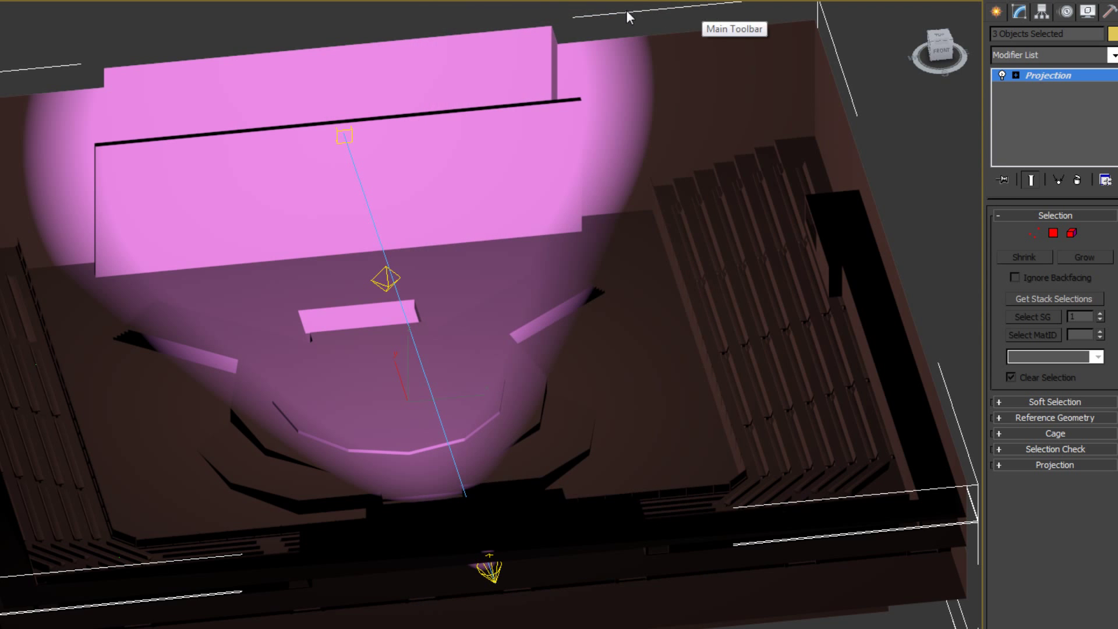
Deselect the stage objects and pan and zoom to view the whole stage showing the CE3 14 graphic.
scroll(235, 138, down, 6)
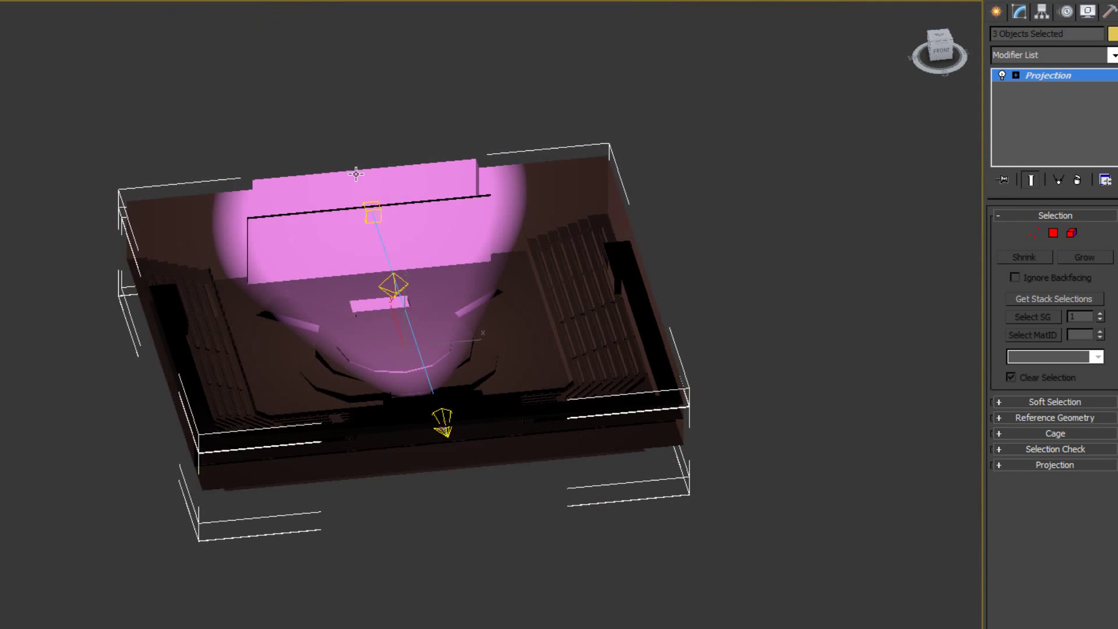
click(833, 480)
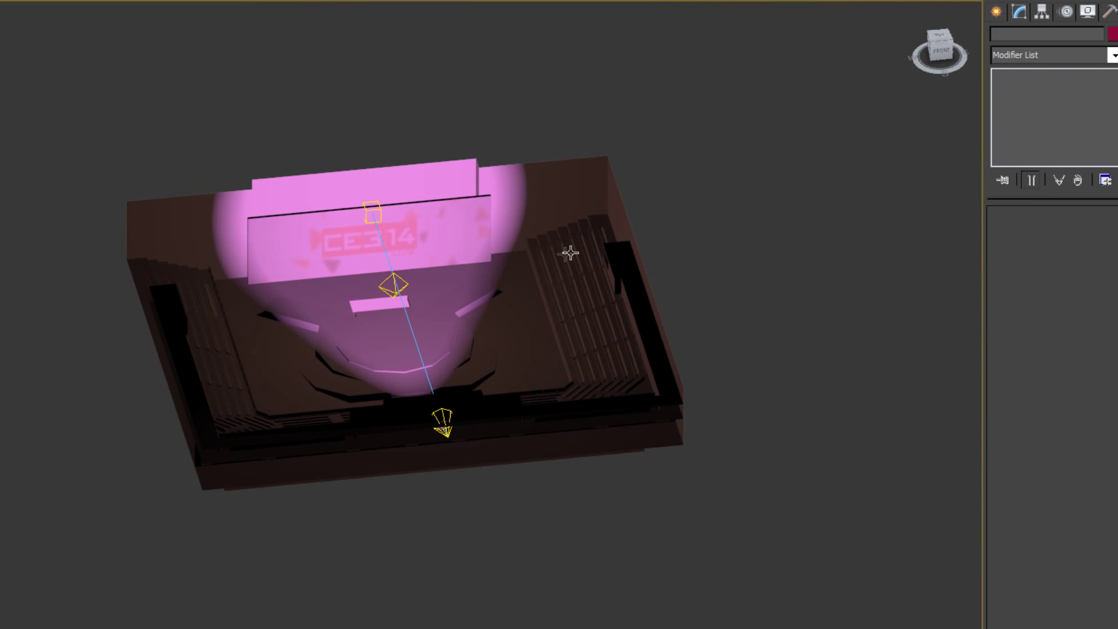
middle_drag(600, 314, 619, 272)
scroll(619, 272, up, 2)
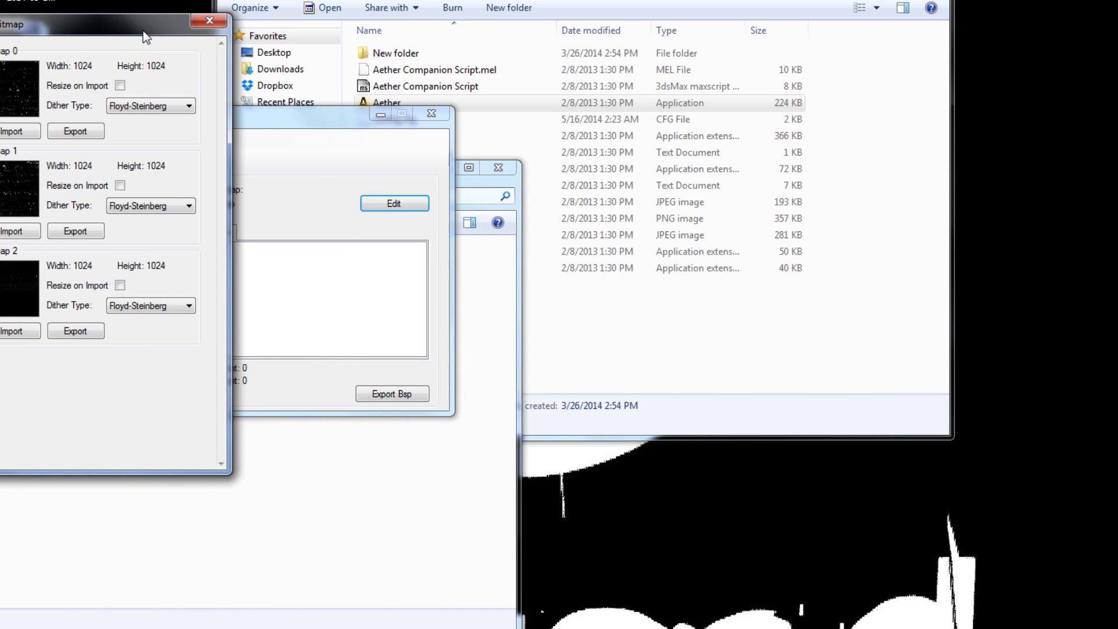
drag(142, 29, 939, 114)
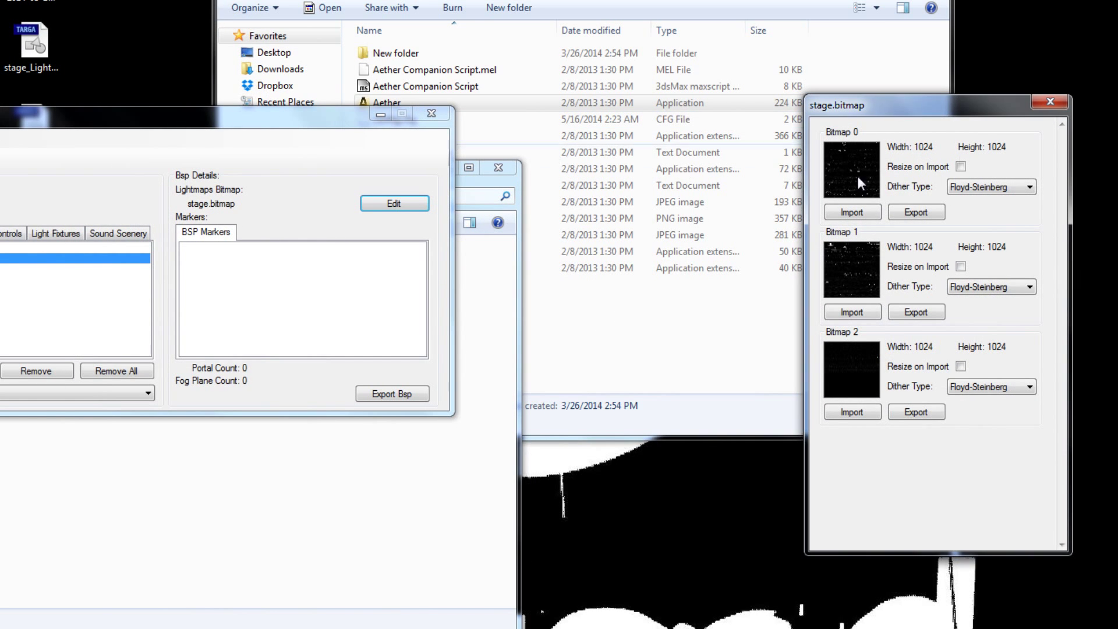
Confirm the baked TGA is on the desktop and enable Resize on Import for Bitmaps 0–2.
click(207, 582)
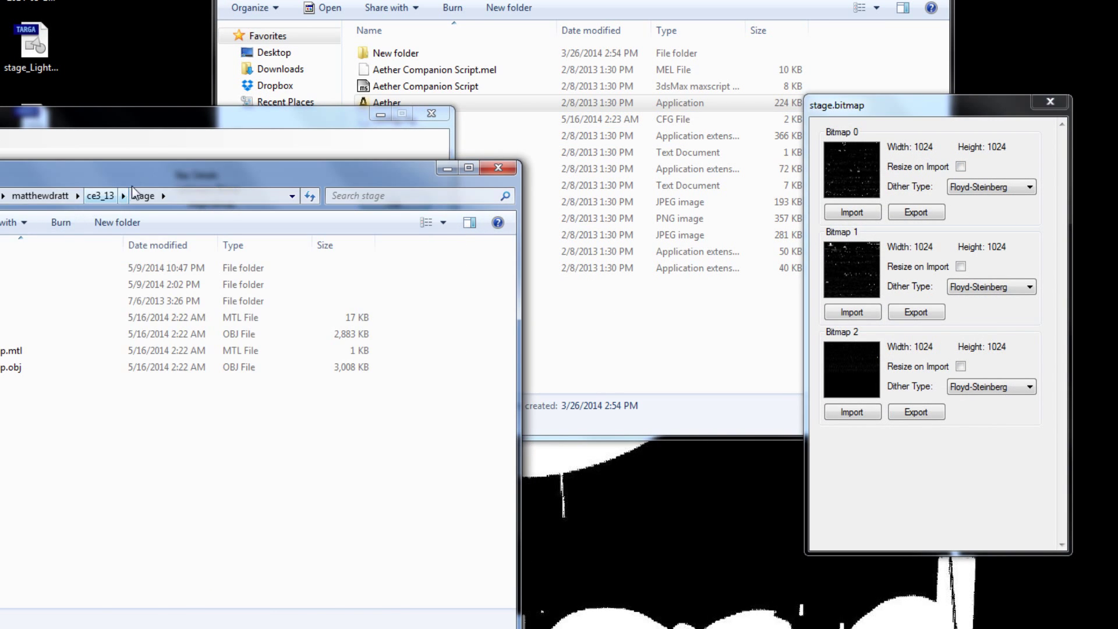
drag(62, 158, 62, 121)
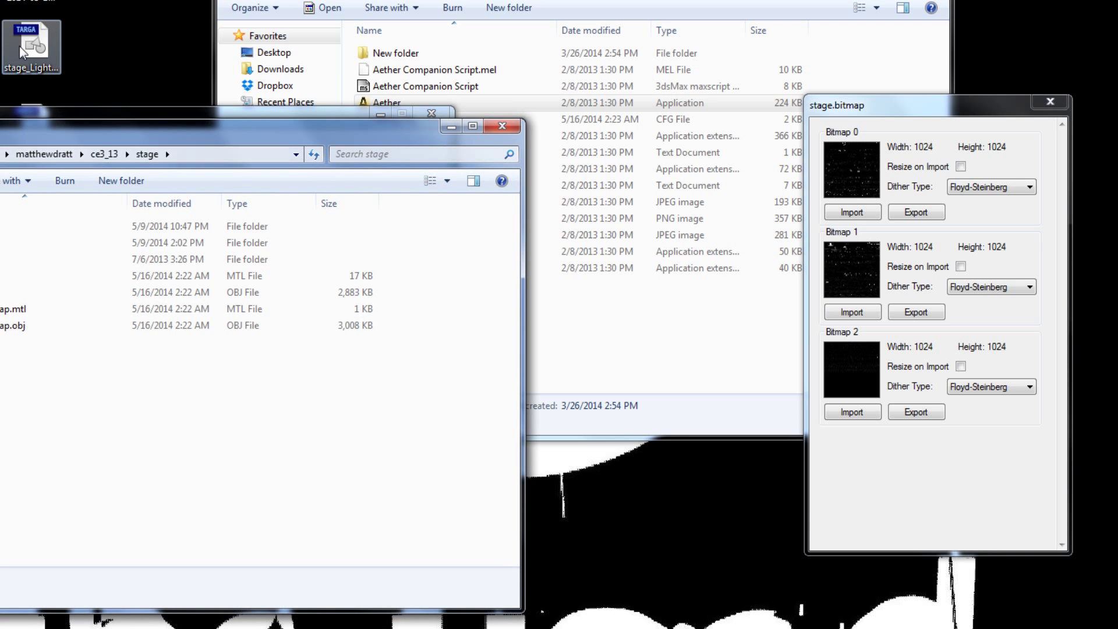
click(23, 47)
drag(882, 106, 630, 107)
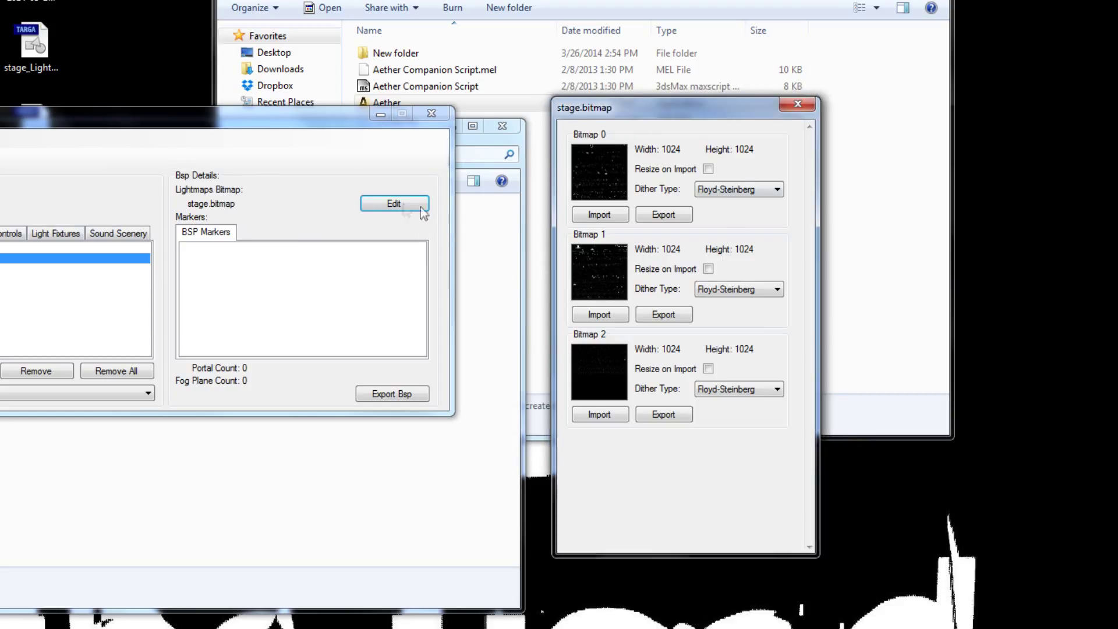
drag(699, 111, 573, 36)
click(583, 95)
click(582, 194)
click(582, 294)
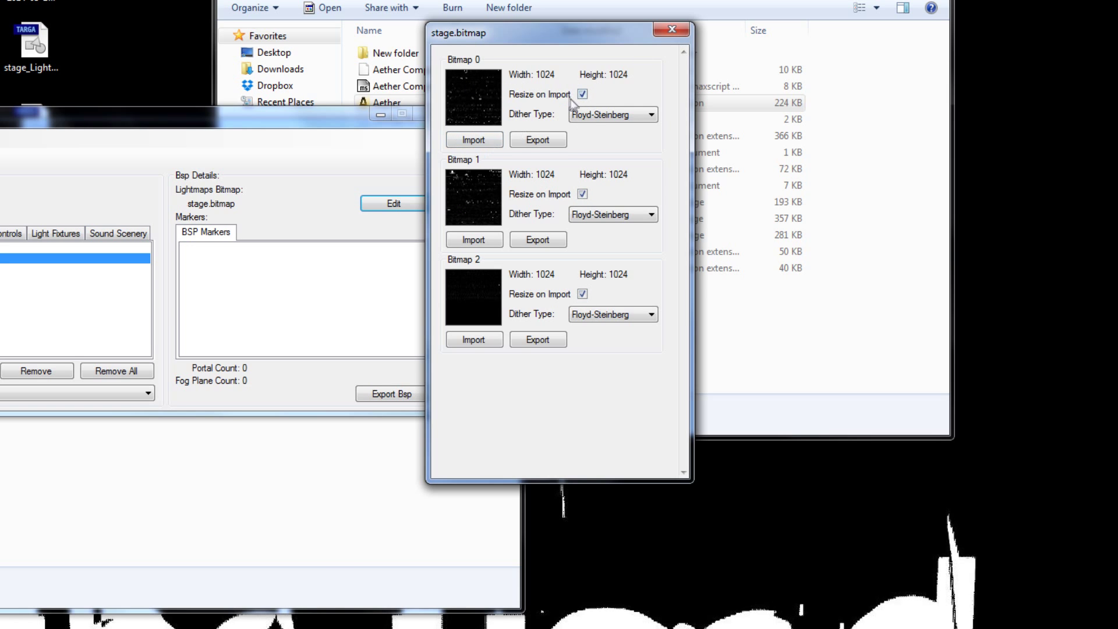
Import stage_Lightmap_0LightingMap from the desktop into Bitmap 0.
click(489, 139)
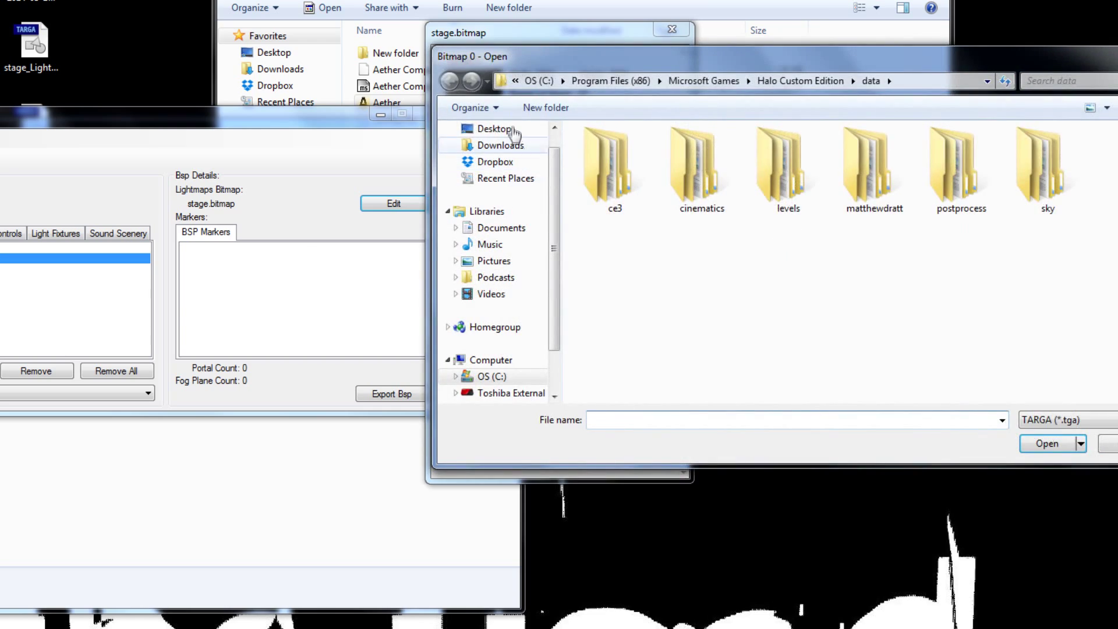
click(510, 129)
drag(642, 63, 488, 39)
drag(585, 43, 461, 113)
drag(565, 227, 436, 105)
scroll(442, 350, down, 3)
click(539, 370)
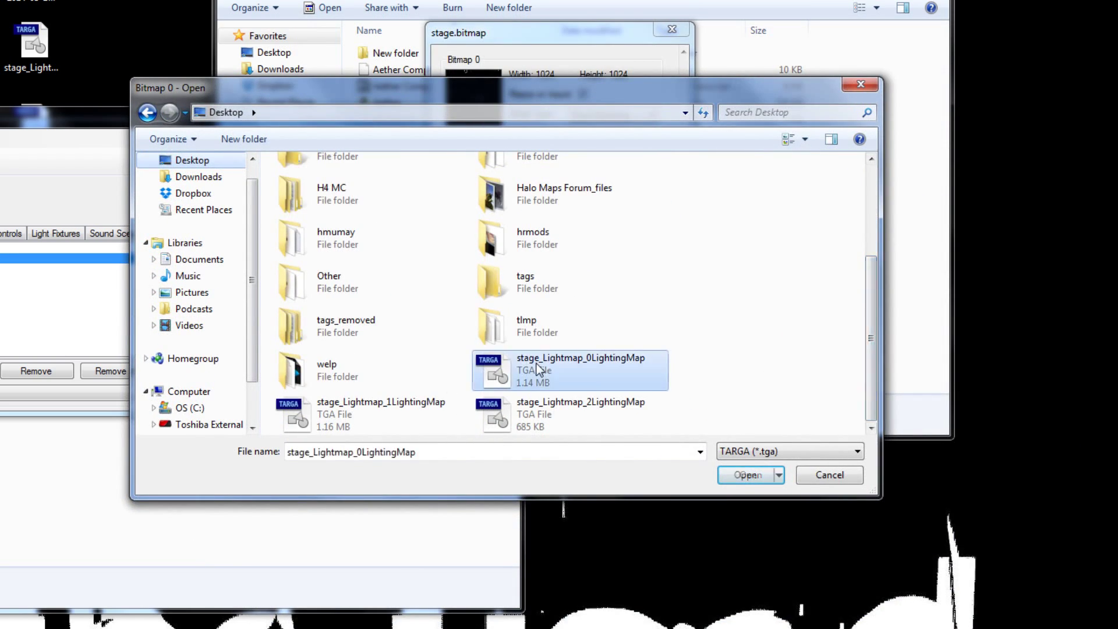
double_click(539, 370)
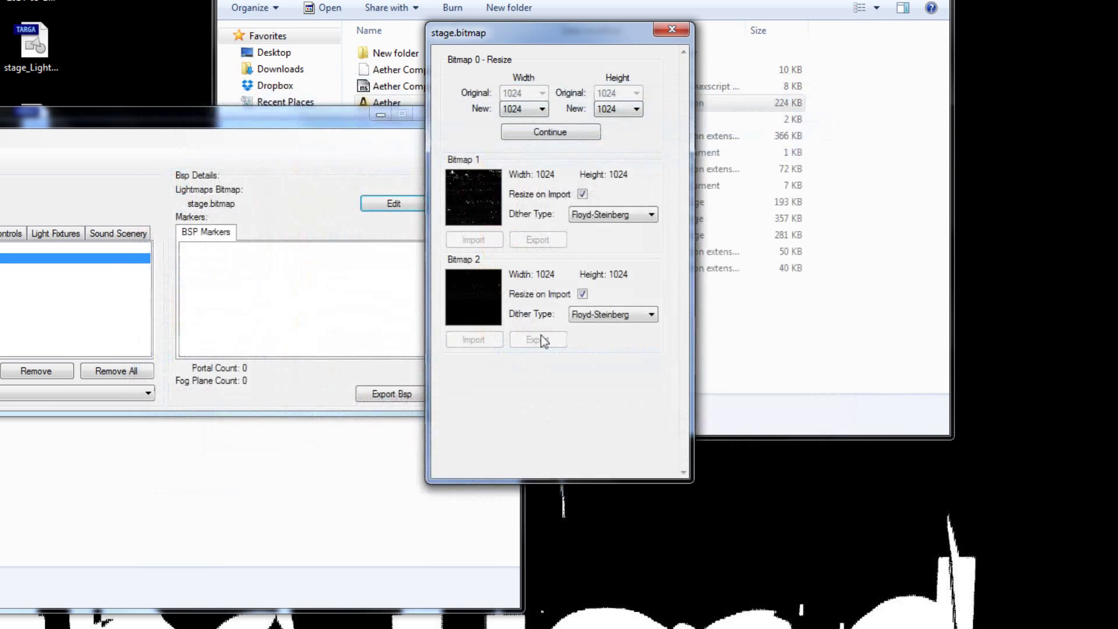
Keep Bitmap 0's import size at 1024x1024 and confirm the import.
click(527, 108)
click(524, 226)
click(617, 109)
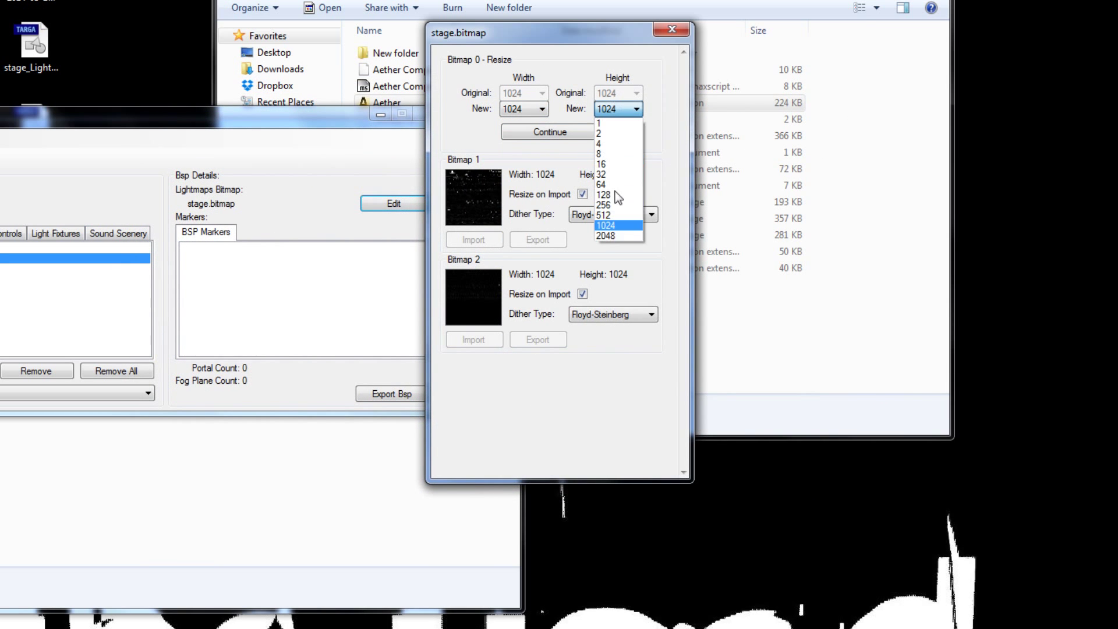
click(611, 226)
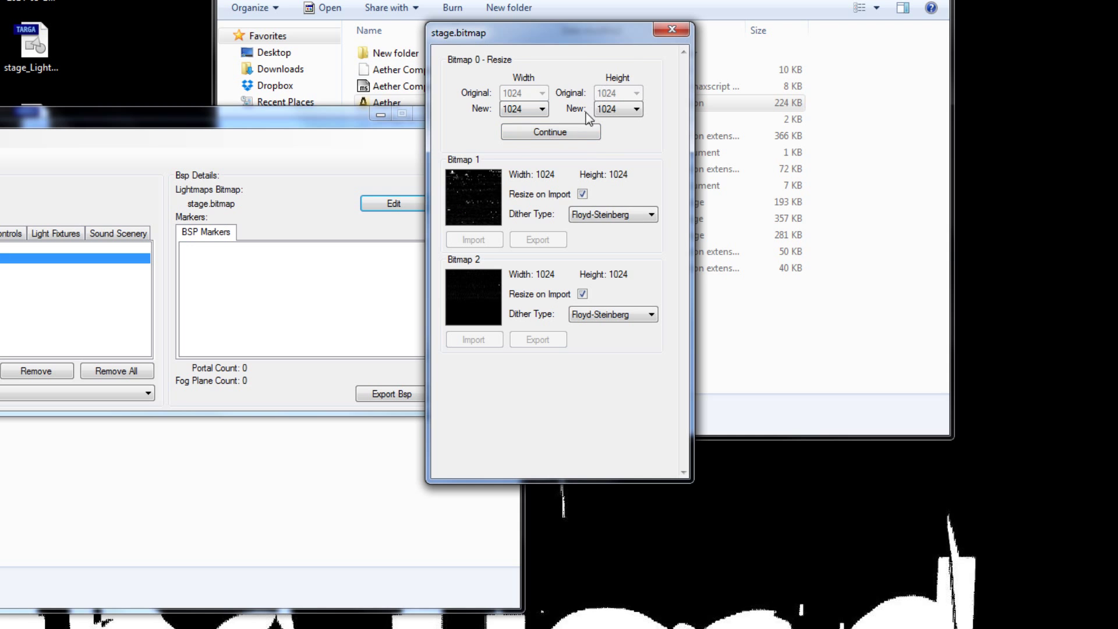
click(566, 133)
Import stage_Lightmap_1LightingMap into Bitmap 1 and stage_Lightmap_2LightingMap into Bitmap 2.
click(582, 194)
click(484, 241)
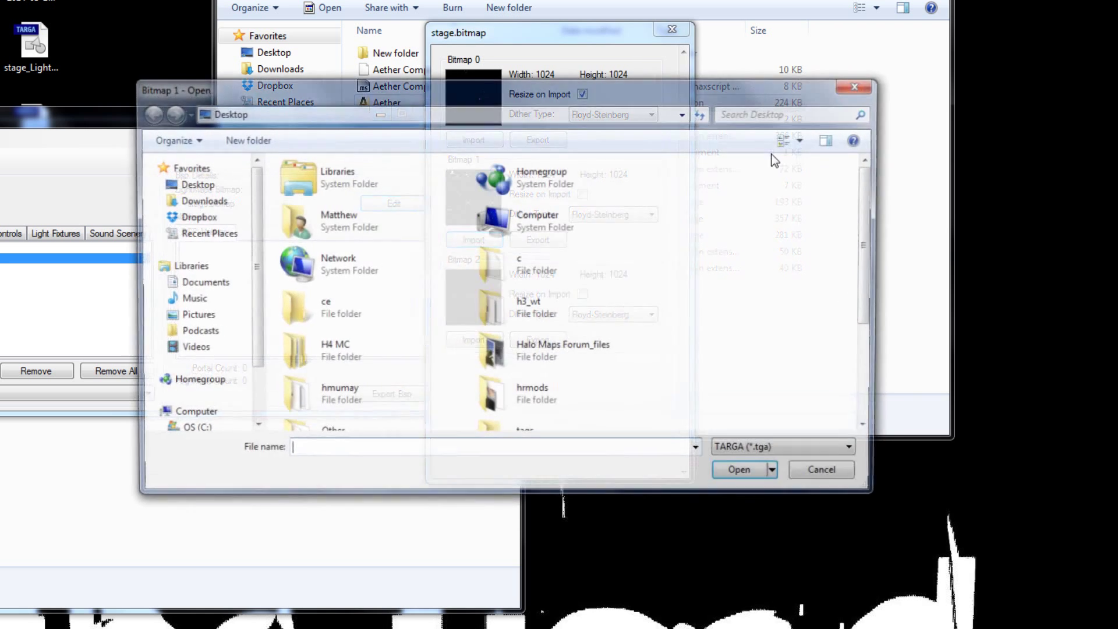
scroll(372, 291, down, 3)
double_click(296, 414)
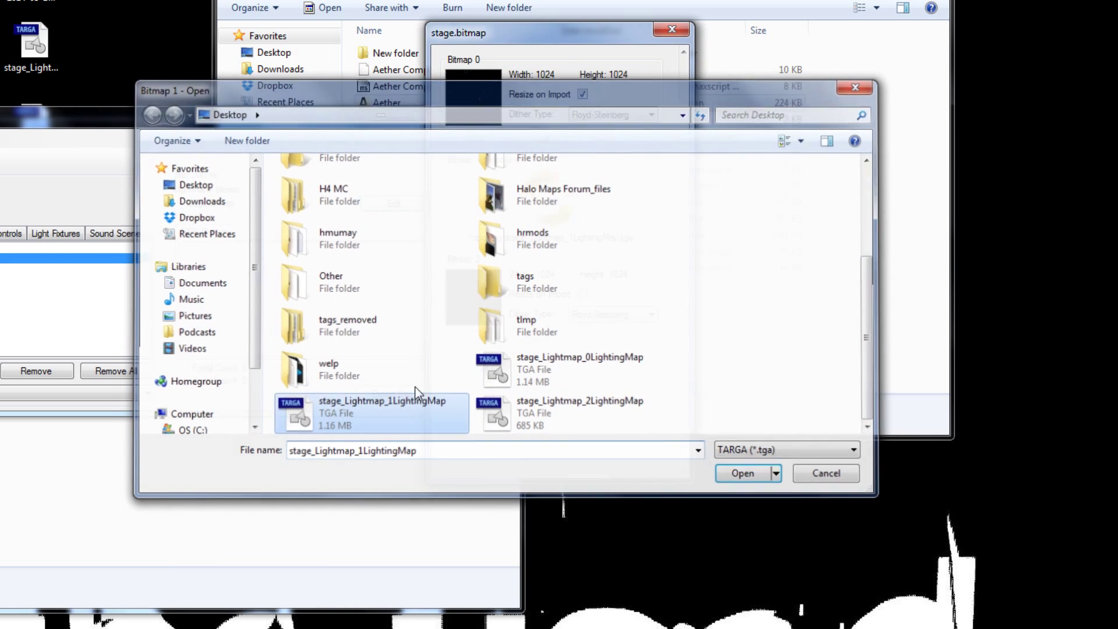
click(474, 343)
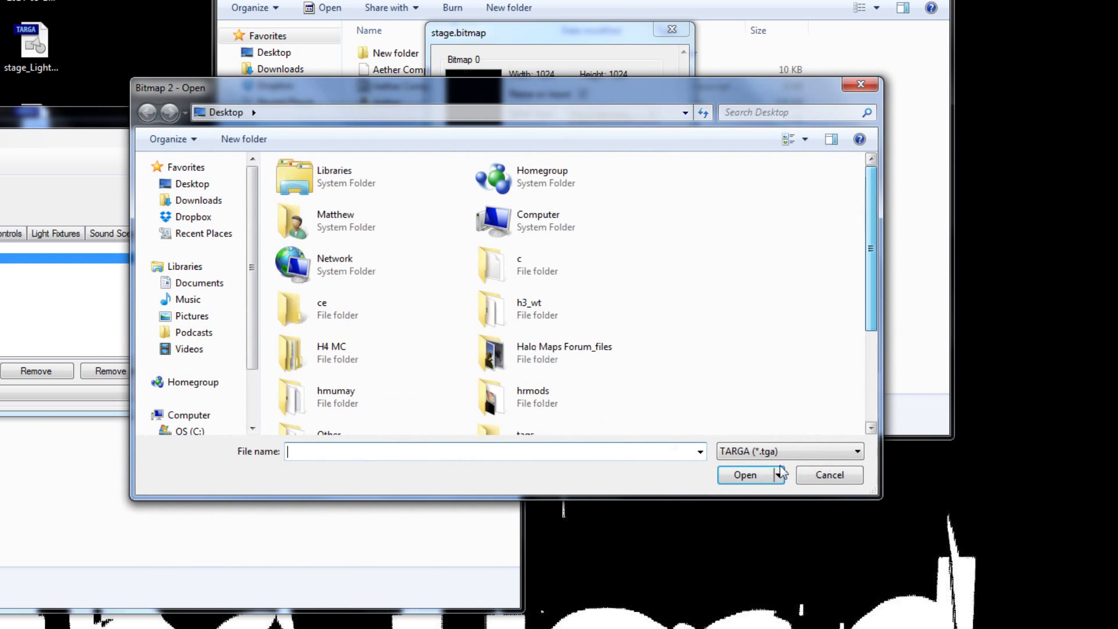
scroll(583, 408, down, 3)
double_click(581, 424)
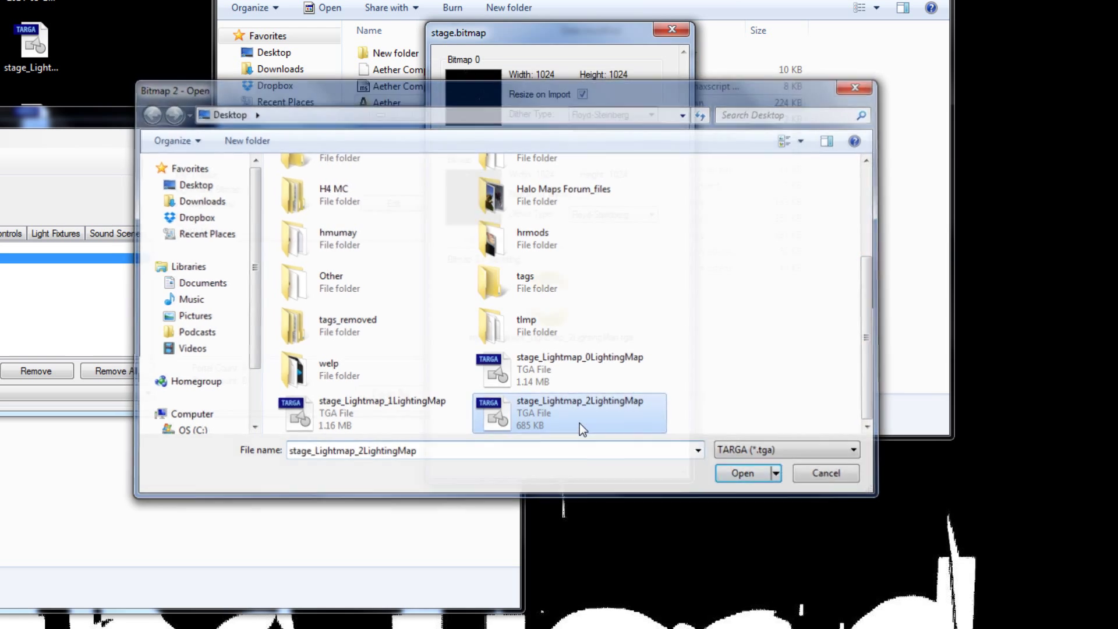
Close the stage.bitmap editor, save the lightmap changes, and close Aether.
click(682, 30)
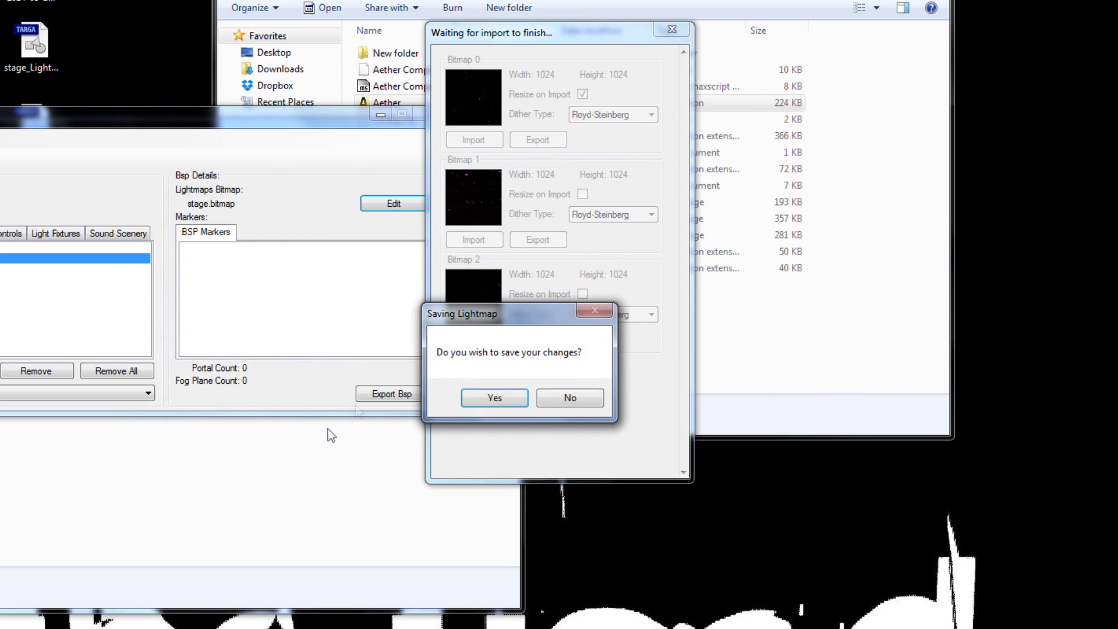
click(514, 400)
drag(225, 133, 747, 109)
click(966, 110)
drag(395, 130, 555, 53)
click(16, 618)
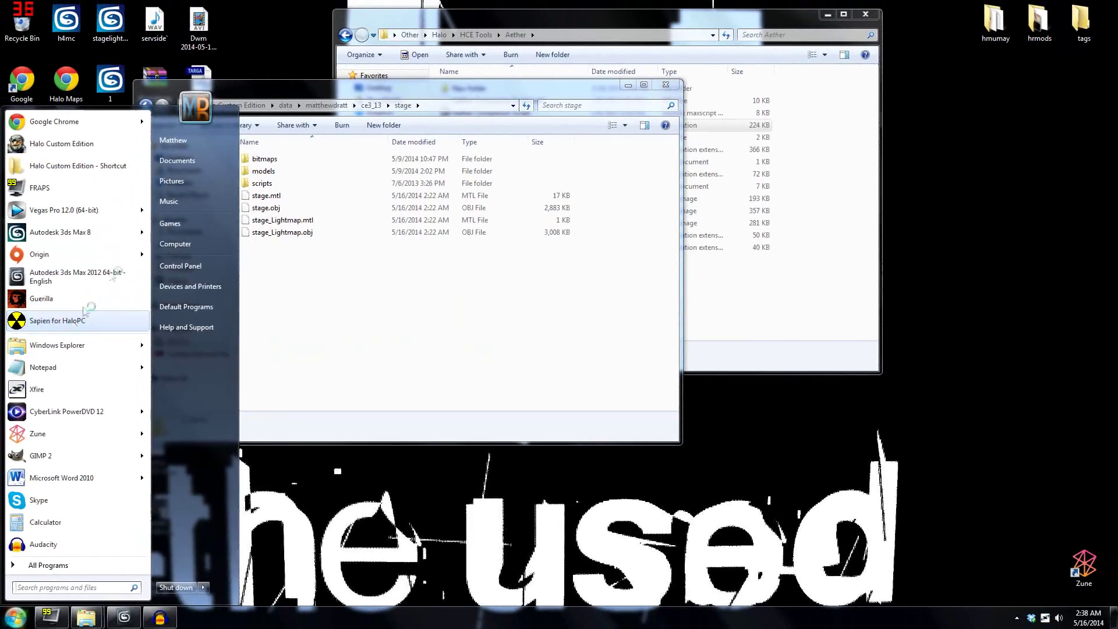
Launch Sapien for HaloPC, open the stage scenario, and close the tool window.
click(84, 314)
double_click(499, 441)
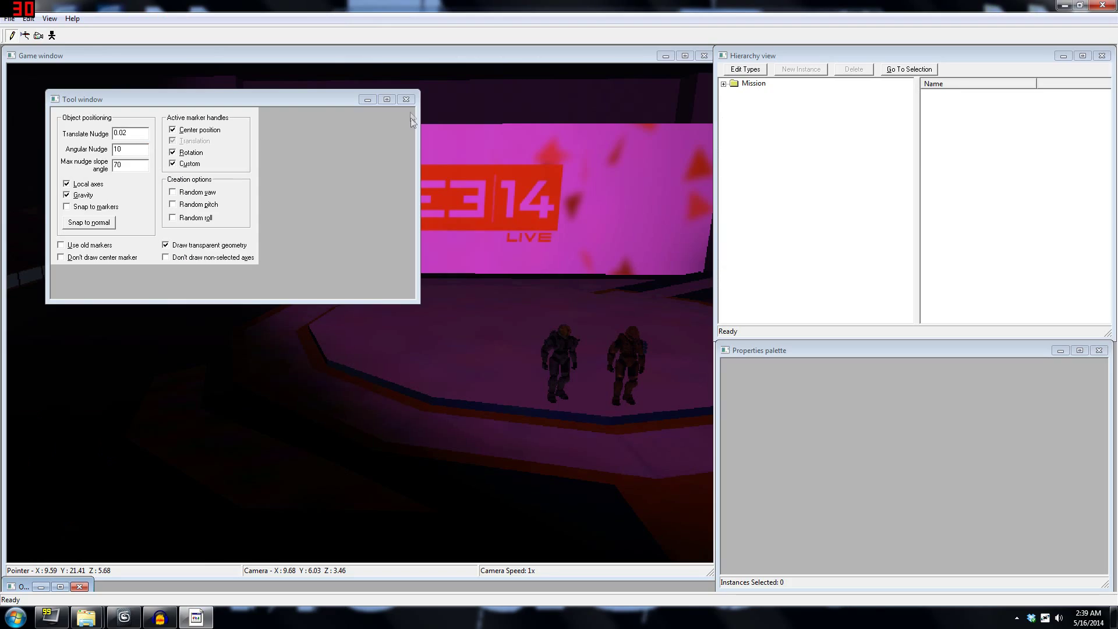
click(408, 101)
Fly the camera around the arena toward the pink-lit CE3 14 screen.
key(shift)
middle_drag(419, 189, 352, 240)
key(shift)
key(w)
key(d)
key(w)
key(w)
key(d)
key(w)
key(w)
key(w)
key(s)
key(w)
key(w)
key(a)
key(w)
key(w)
key(w)
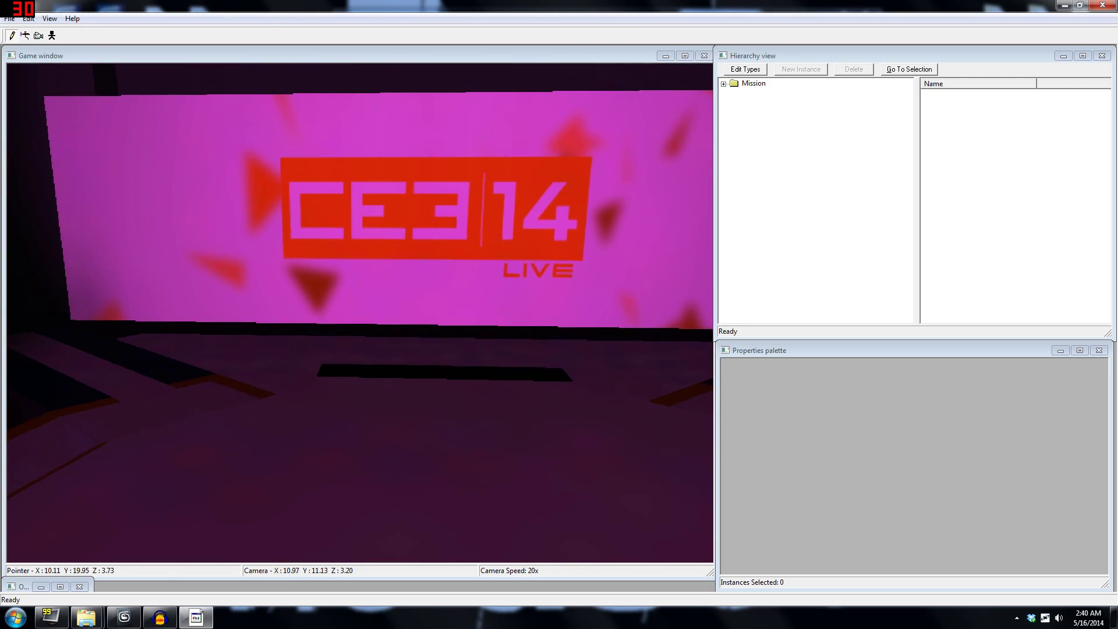
Back the camera away to frame the stage and two Spartans before the CE3 14 screen.
key(s)
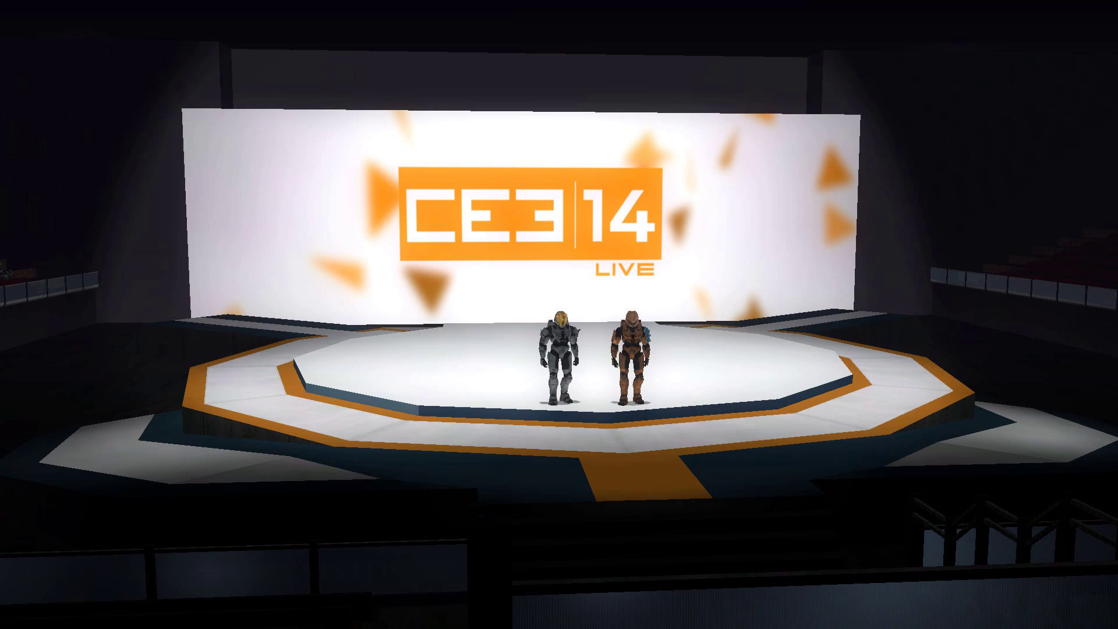